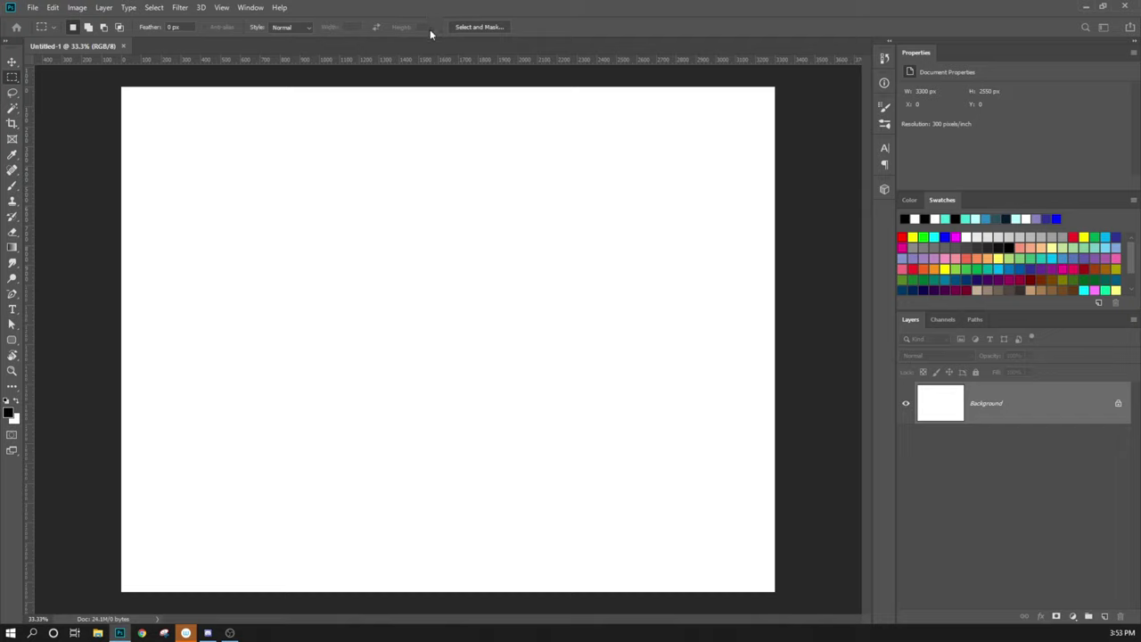
# Add an empty layer named Layer 1 above the white Background
pyautogui.hotkey('ctrl', 'shift', 'n')
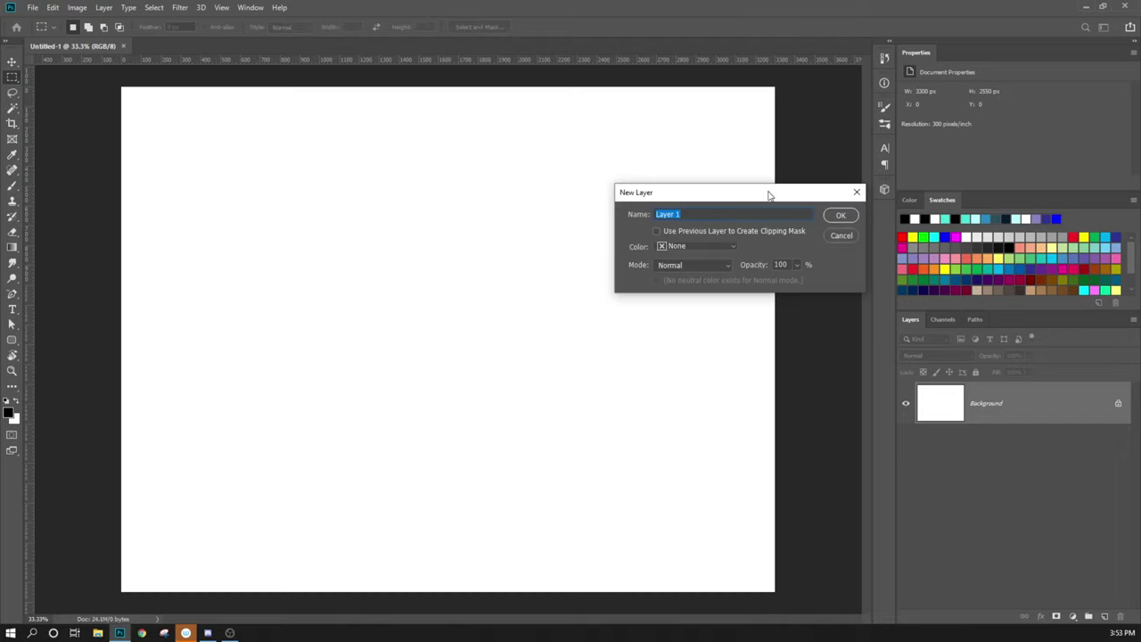
pyautogui.click(837, 219)
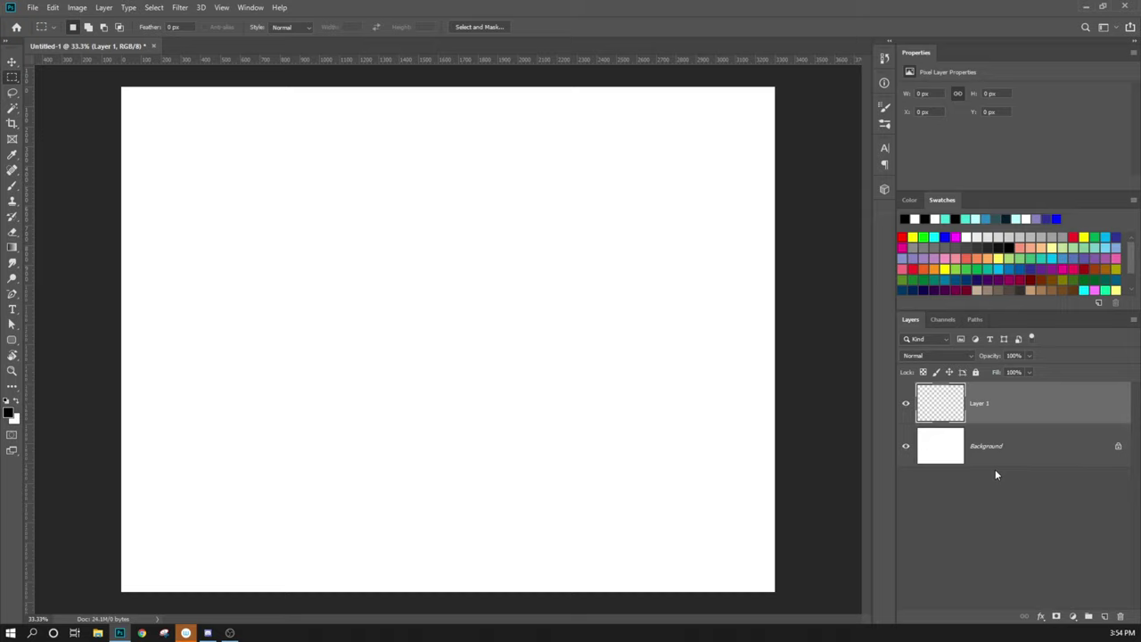
# Paint a test brush stroke on the page, then undo it
pyautogui.press('b')
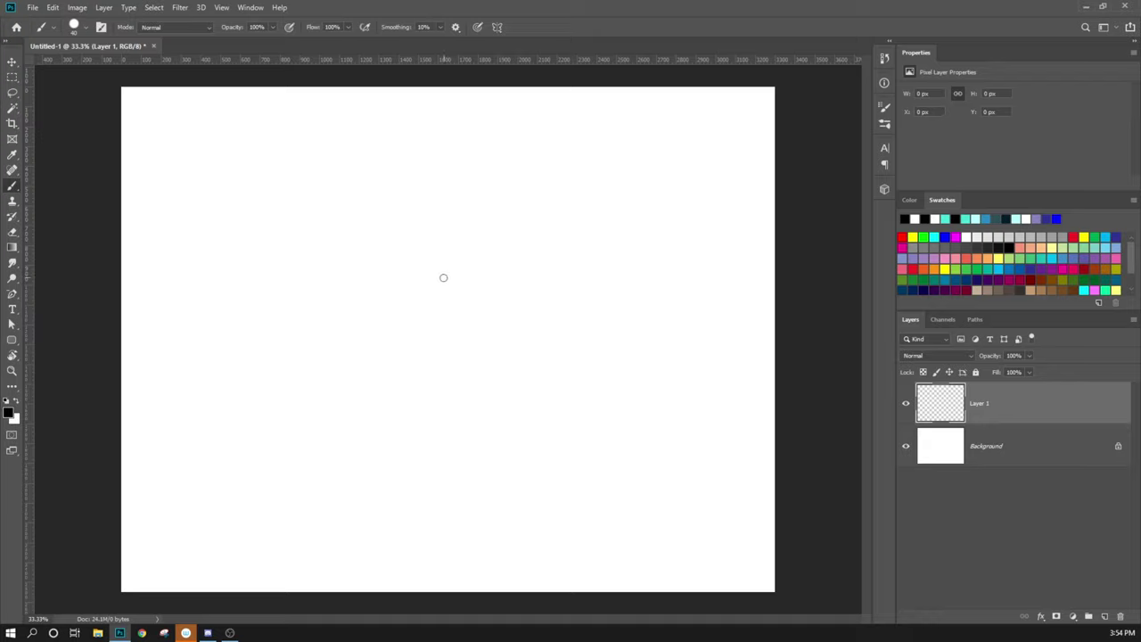
pyautogui.moveTo(429, 249)
pyautogui.mouseDown()
pyautogui.moveTo(461, 237)
pyautogui.moveTo(454, 341)
pyautogui.mouseUp()
pyautogui.hotkey('ctrl', 'z')
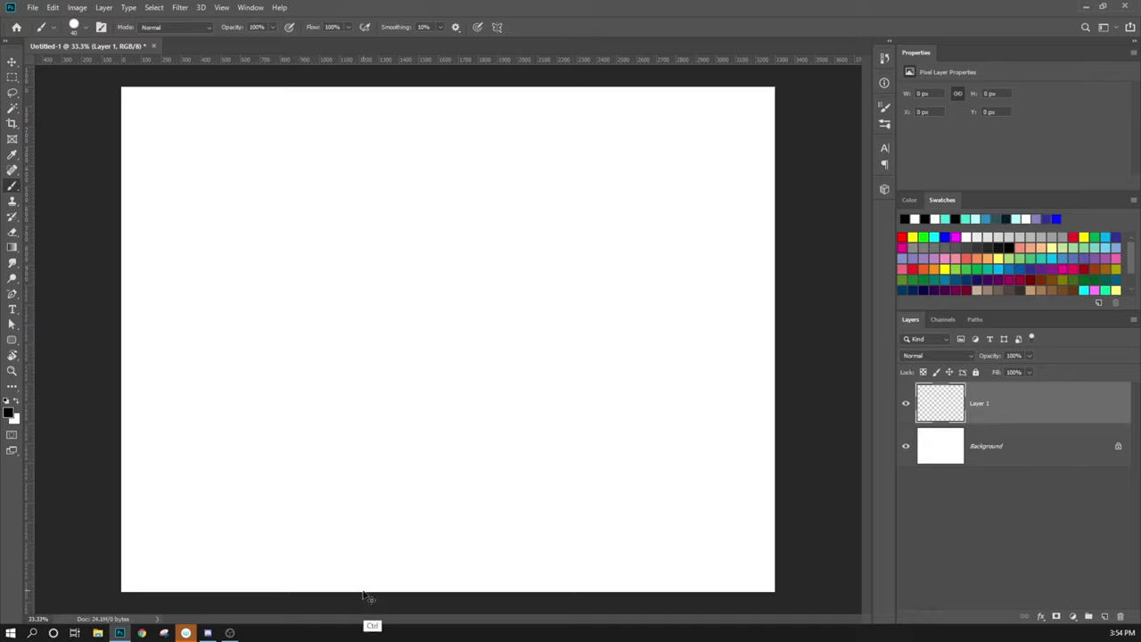
# Draw a perfect circular elliptical selection outward from the page centre
pyautogui.click(13, 79)
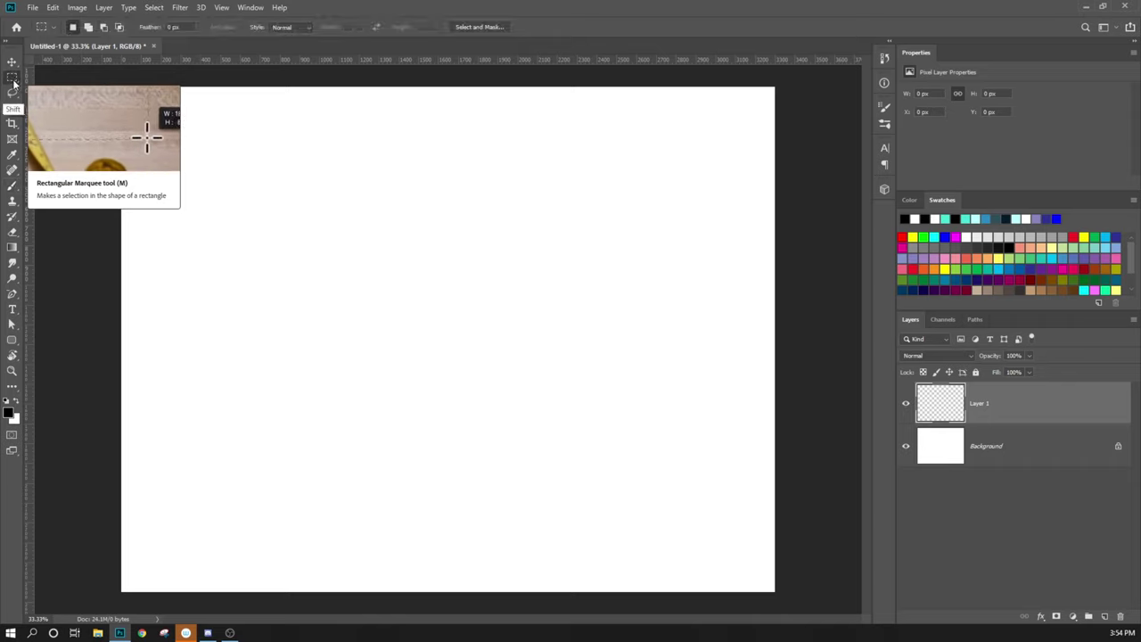
pyautogui.hotkey('shift', 'm')
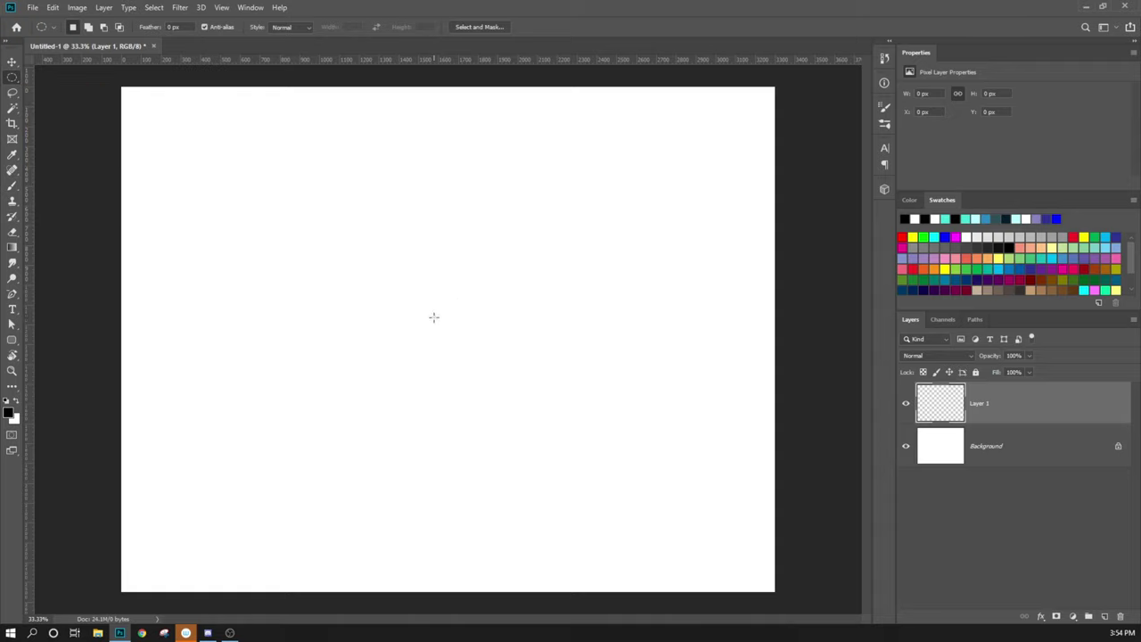
pyautogui.press('alt')
pyautogui.moveTo(443, 306); pyautogui.dragTo(576, 454)
pyautogui.press('shift')
# Make white the foreground colour
pyautogui.press('x')
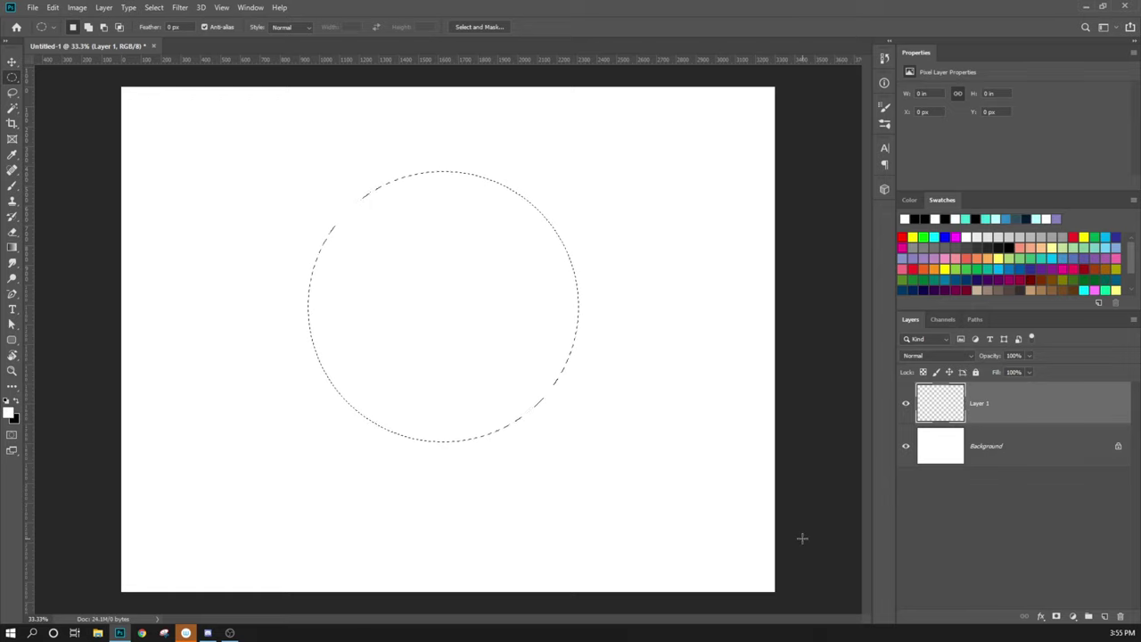
pyautogui.press('x')
pyautogui.press('x')
pyautogui.press('x')
pyautogui.press('x')
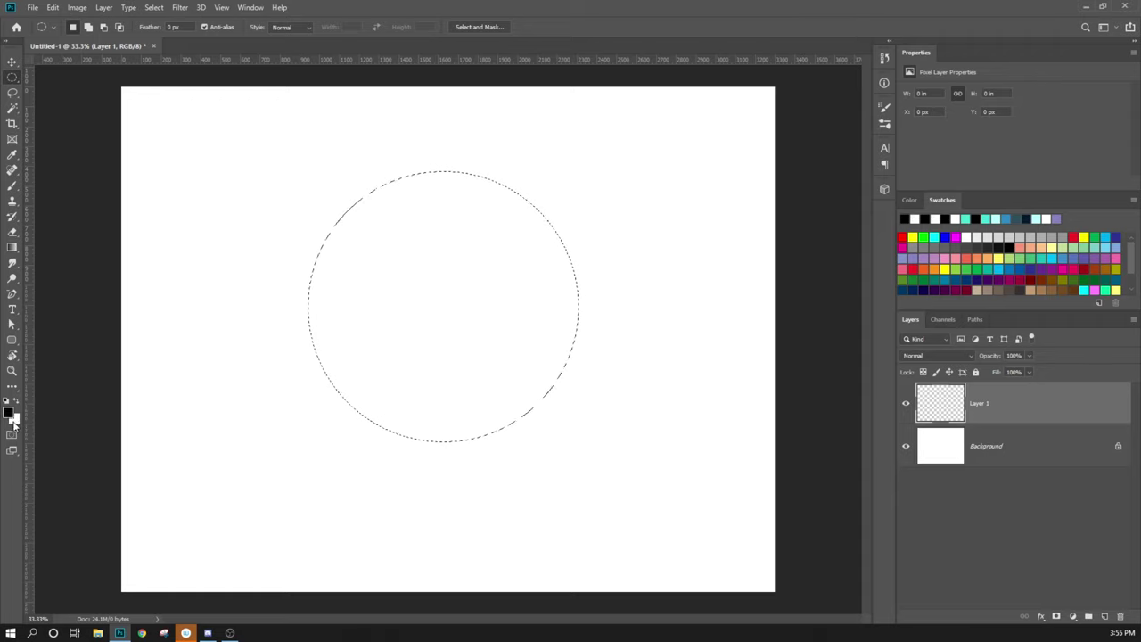
pyautogui.press('x')
pyautogui.press('x')
pyautogui.press('x')
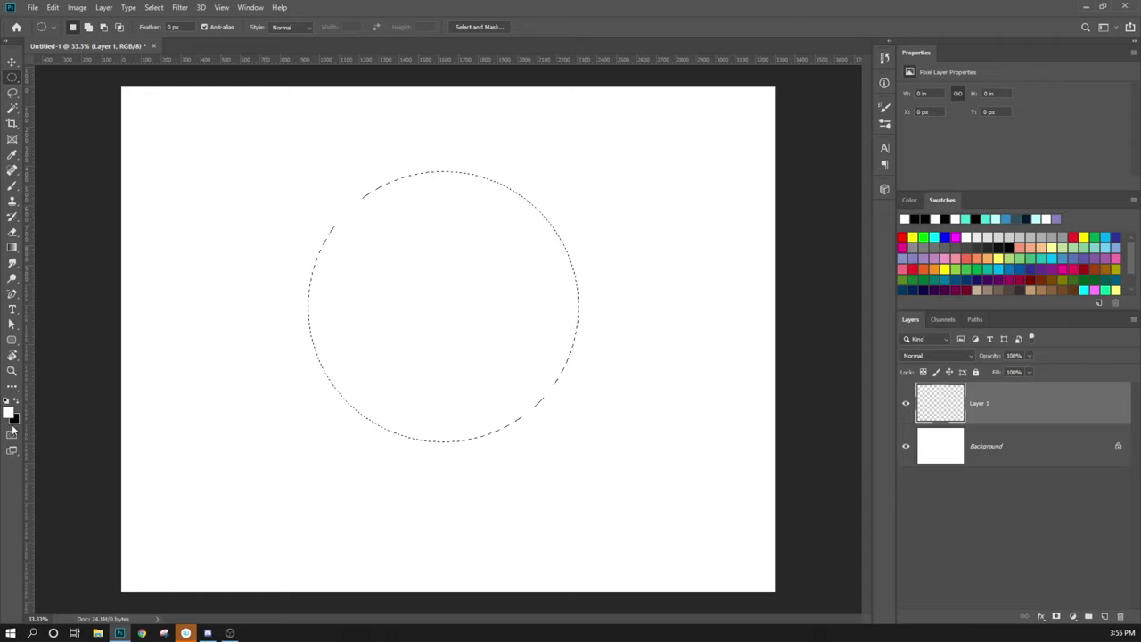
pyautogui.press('x')
pyautogui.press('x')
pyautogui.press('x')
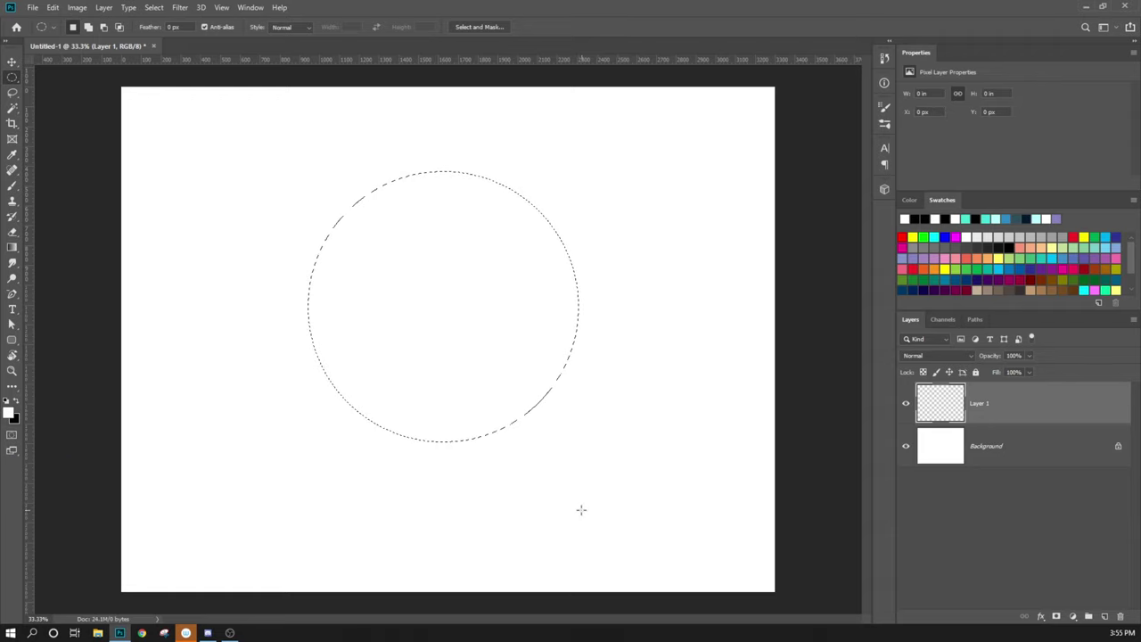
# Fill the circular selection on Layer 1 with white, then deselect
pyautogui.hotkey('shift', 'F5')
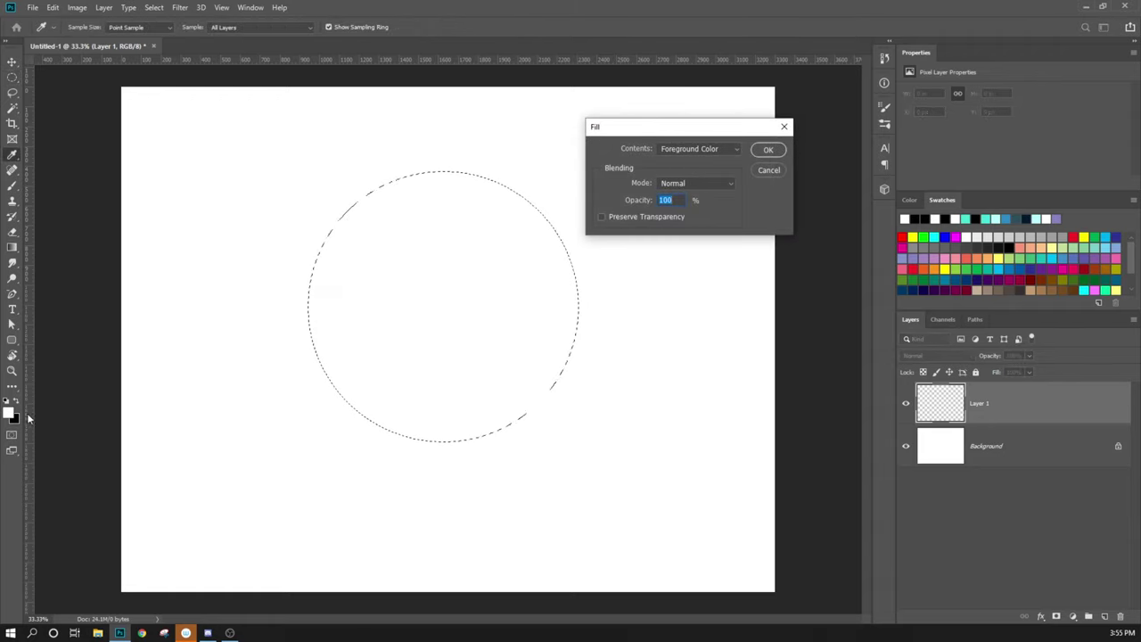
pyautogui.click(767, 148)
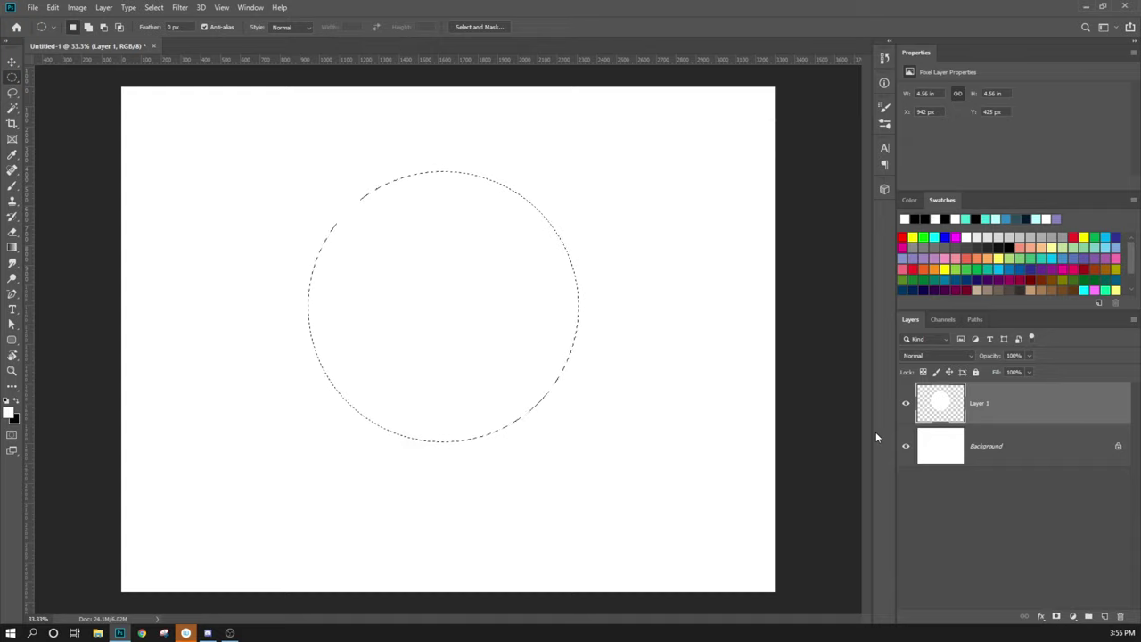
pyautogui.hotkey('ctrl', 'd')
pyautogui.press('v')
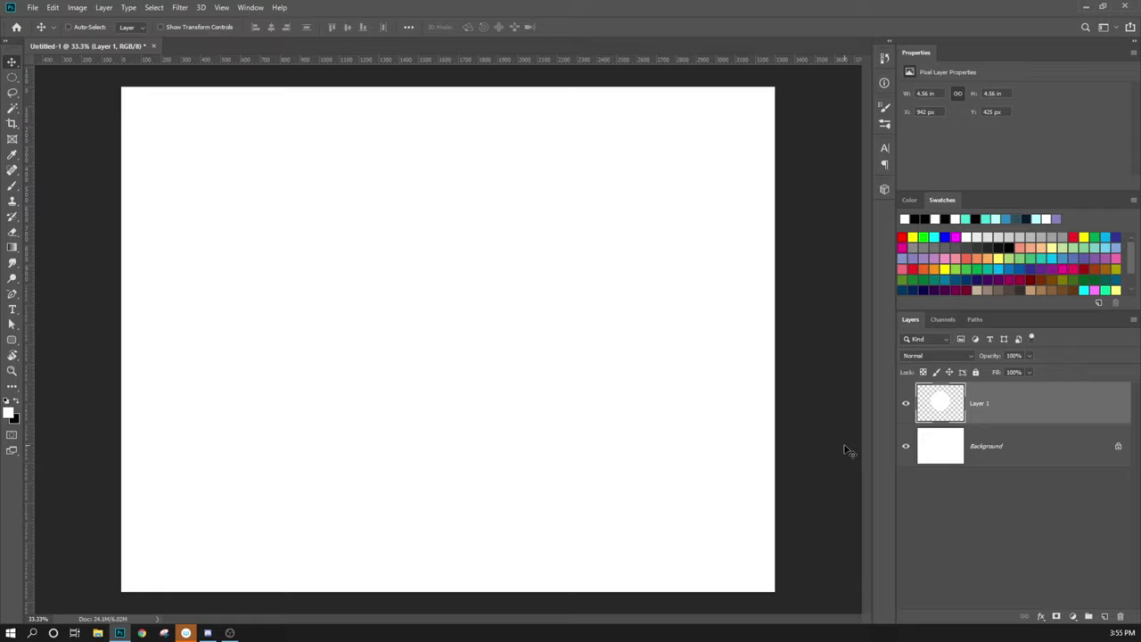
# Nudge the white circle slightly lower and add an empty Layer 2
pyautogui.moveTo(461, 376); pyautogui.dragTo(466, 383)
pyautogui.hotkey('ctrl', 'shift', 'n')
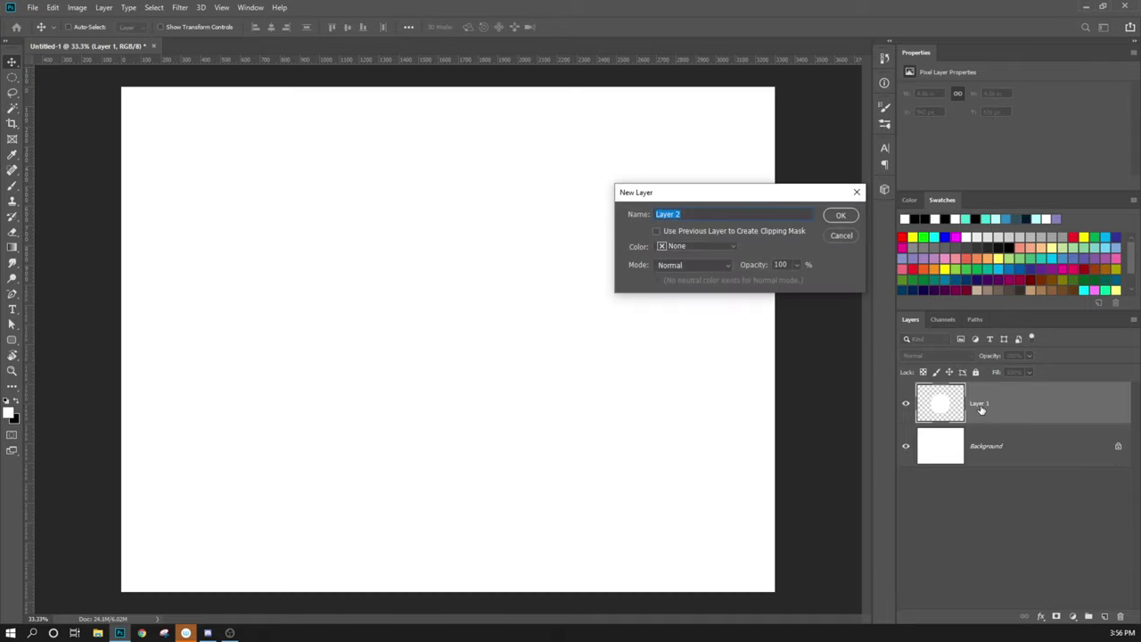
pyautogui.press('Return')
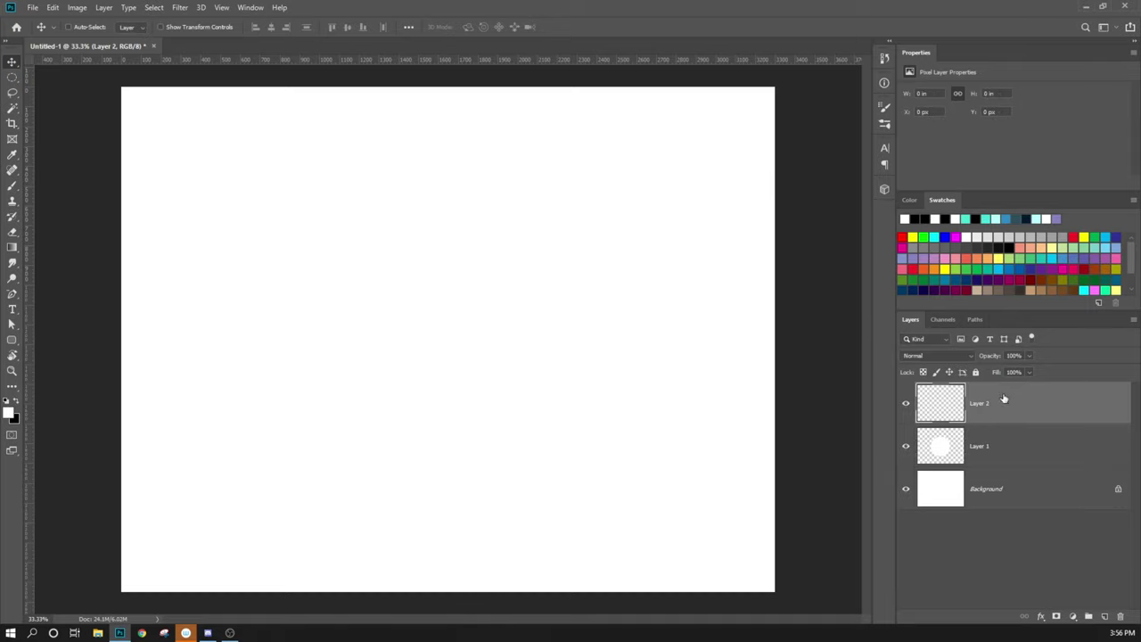
# Reset colours to black and white and set the brush to 1200 px, 25% hardness
pyautogui.click(7, 424)
pyautogui.press('b')
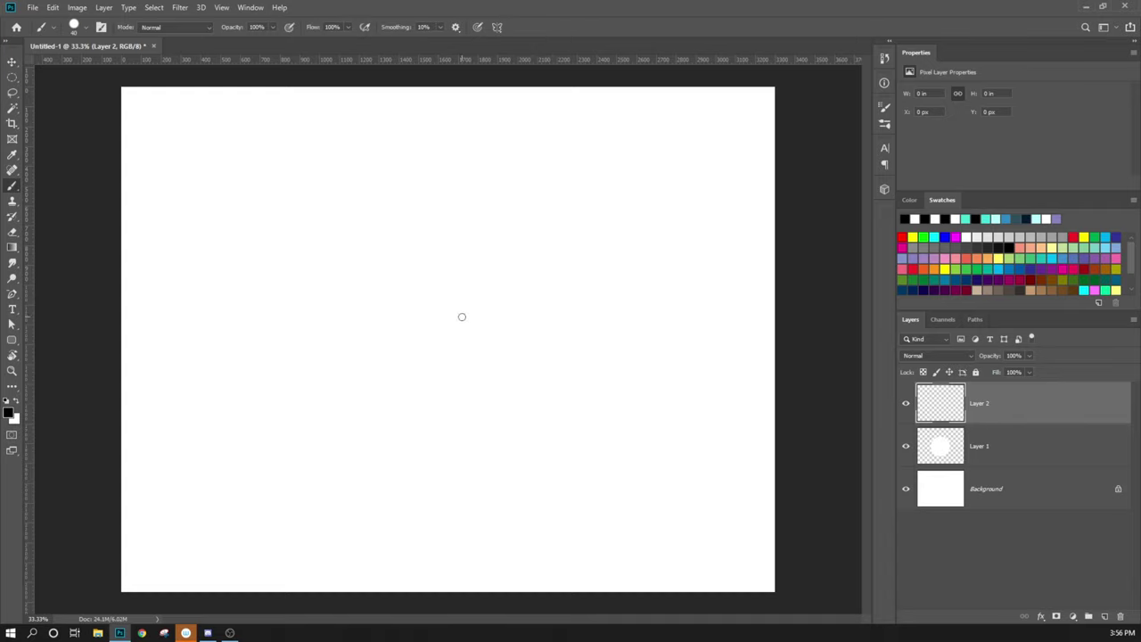
pyautogui.press(']')
pyautogui.press(']')
pyautogui.press(']')
pyautogui.press(']')
pyautogui.press(']')
pyautogui.press(']')
pyautogui.press(']')
pyautogui.press(']')
pyautogui.press(']')
pyautogui.press(']')
pyautogui.press(']')
pyautogui.press(']')
pyautogui.press(']')
pyautogui.press(']')
pyautogui.press(']')
pyautogui.press(']')
pyautogui.press(']')
pyautogui.press(']')
pyautogui.press(']')
pyautogui.press(']')
pyautogui.hotkey('shift', '[')
pyautogui.hotkey('shift', '[')
pyautogui.hotkey('shift', '[')
pyautogui.hotkey('shift', '[')
# Paint broad soft grey strokes at 20% opacity across the page on Layer 2
pyautogui.click(75, 26)
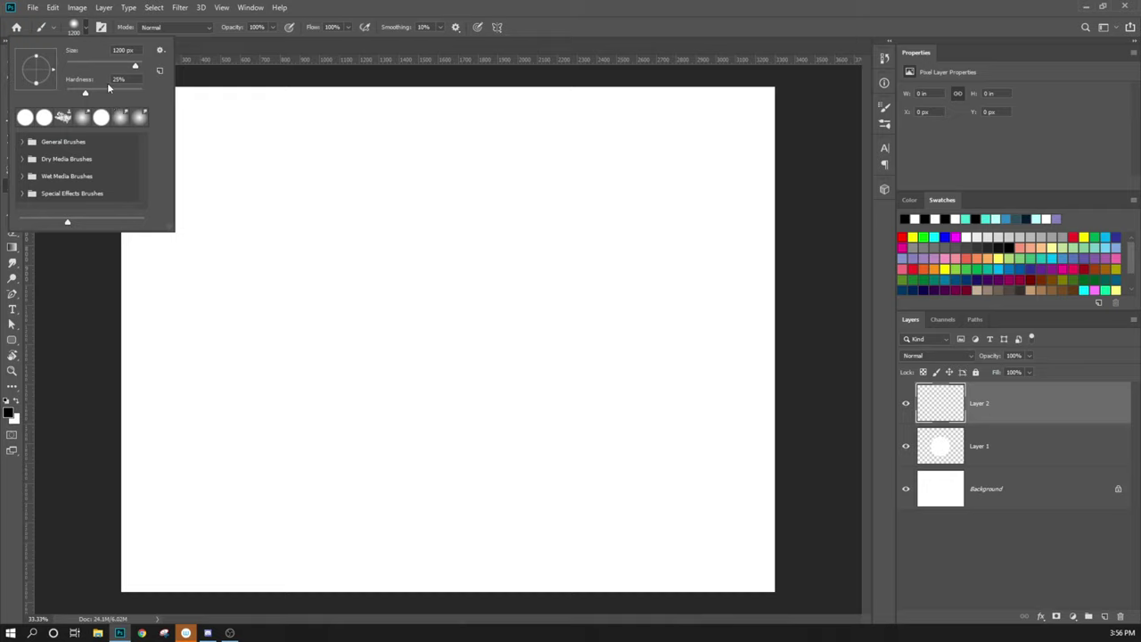
pyautogui.click(815, 44)
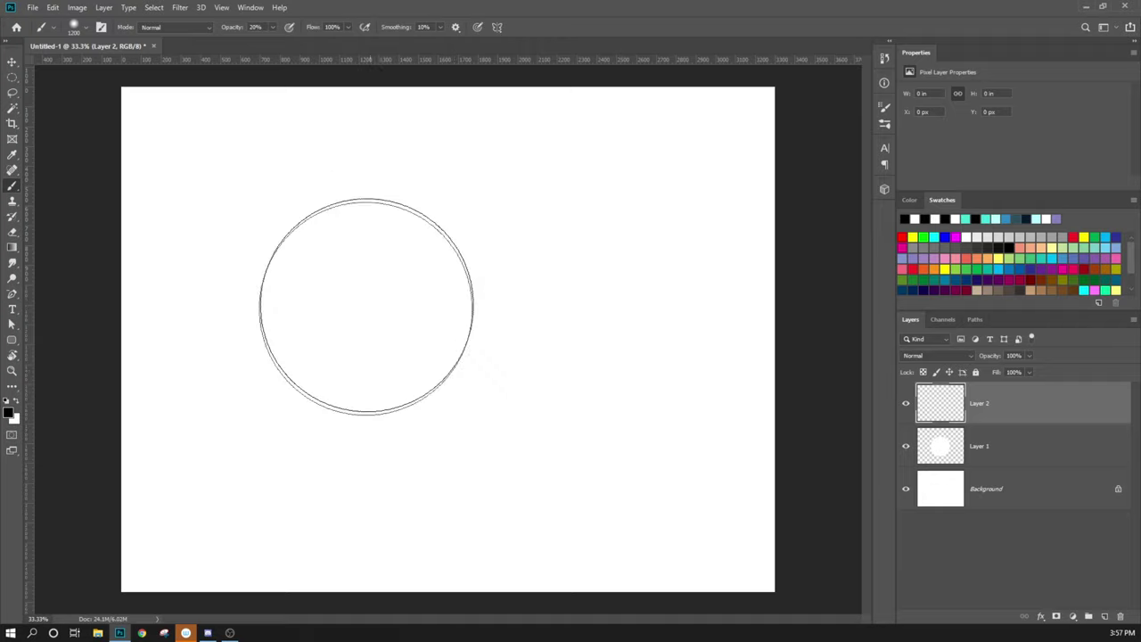
pyautogui.moveTo(347, 275)
pyautogui.mouseDown()
pyautogui.moveTo(402, 298)
pyautogui.moveTo(500, 500)
pyautogui.moveTo(349, 349)
pyautogui.moveTo(420, 489)
pyautogui.mouseUp()
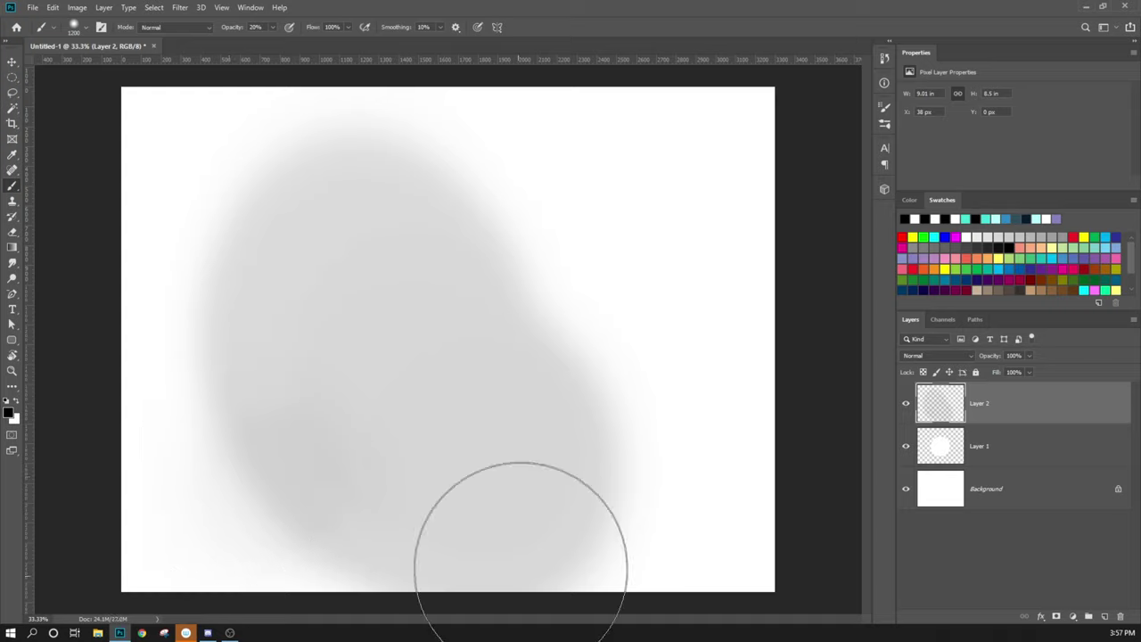
pyautogui.moveTo(485, 448)
pyautogui.mouseDown()
pyautogui.moveTo(493, 321)
pyautogui.moveTo(488, 435)
pyautogui.moveTo(454, 437)
pyautogui.moveTo(340, 292)
pyautogui.moveTo(477, 403)
pyautogui.moveTo(415, 288)
pyautogui.moveTo(481, 410)
pyautogui.mouseUp()
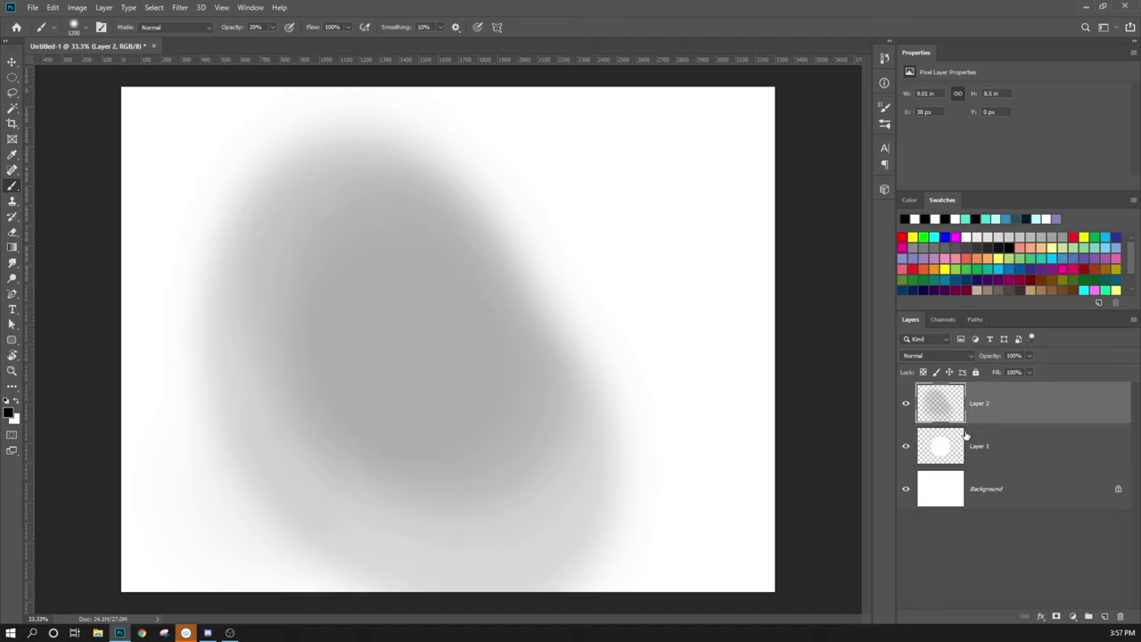
pyautogui.press('alt')
pyautogui.press('alt')
# Clip Layer 2's shading to Layer 1's circle, toggling the clipping off and on to compare
pyautogui.keyDown('alt'); pyautogui.click(986, 421); pyautogui.keyUp('alt')
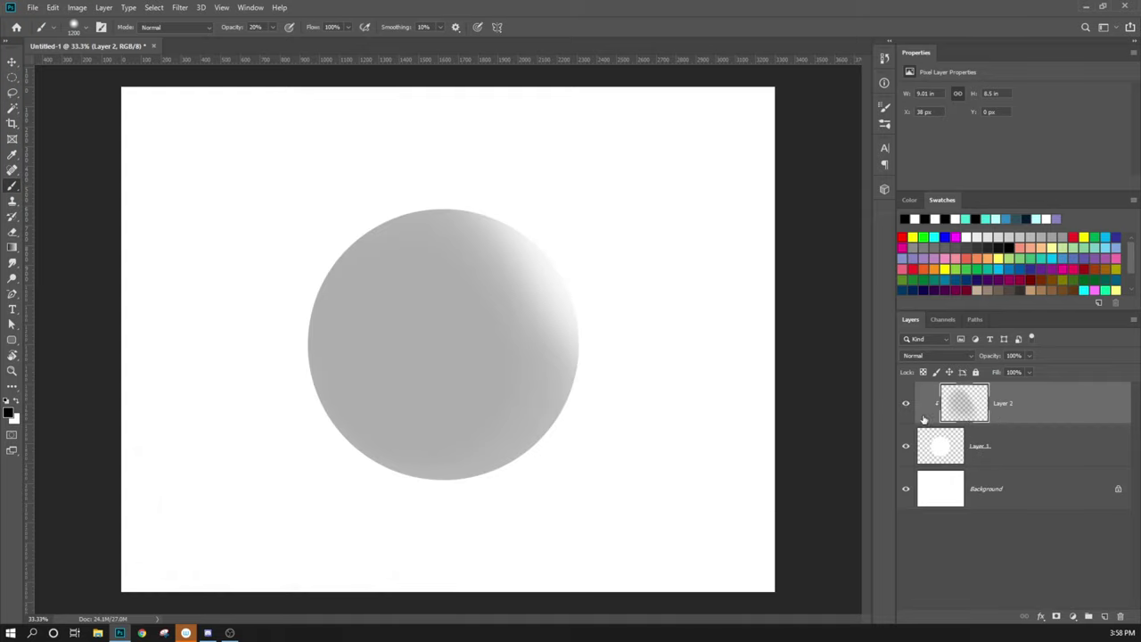
pyautogui.keyDown('alt'); pyautogui.click(998, 425); pyautogui.keyUp('alt')
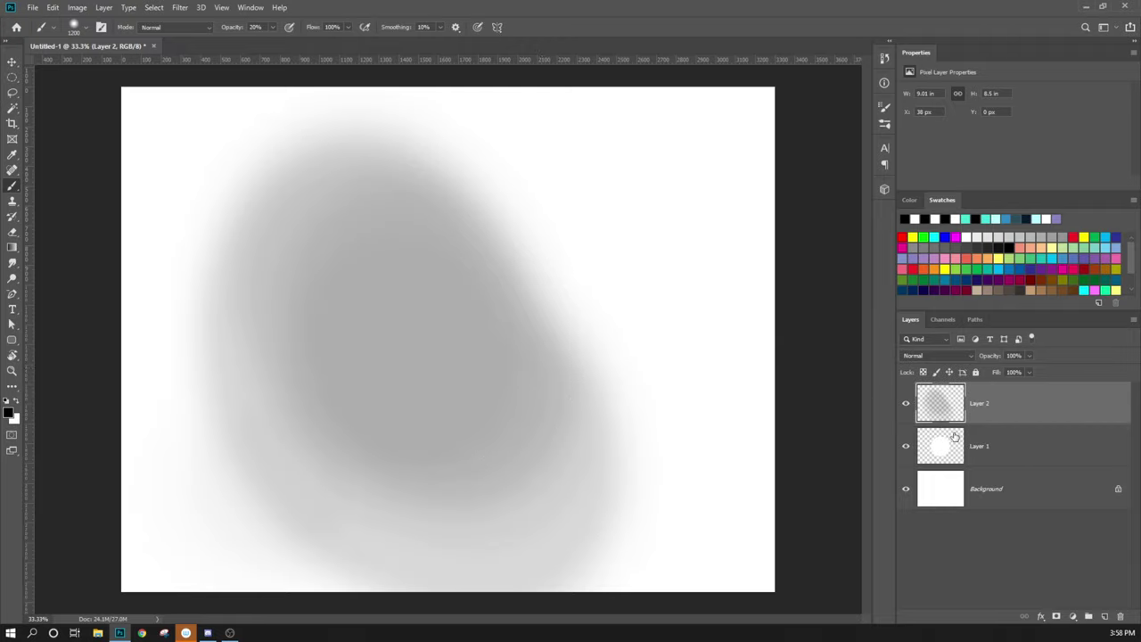
pyautogui.keyDown('alt'); pyautogui.click(990, 422); pyautogui.keyUp('alt')
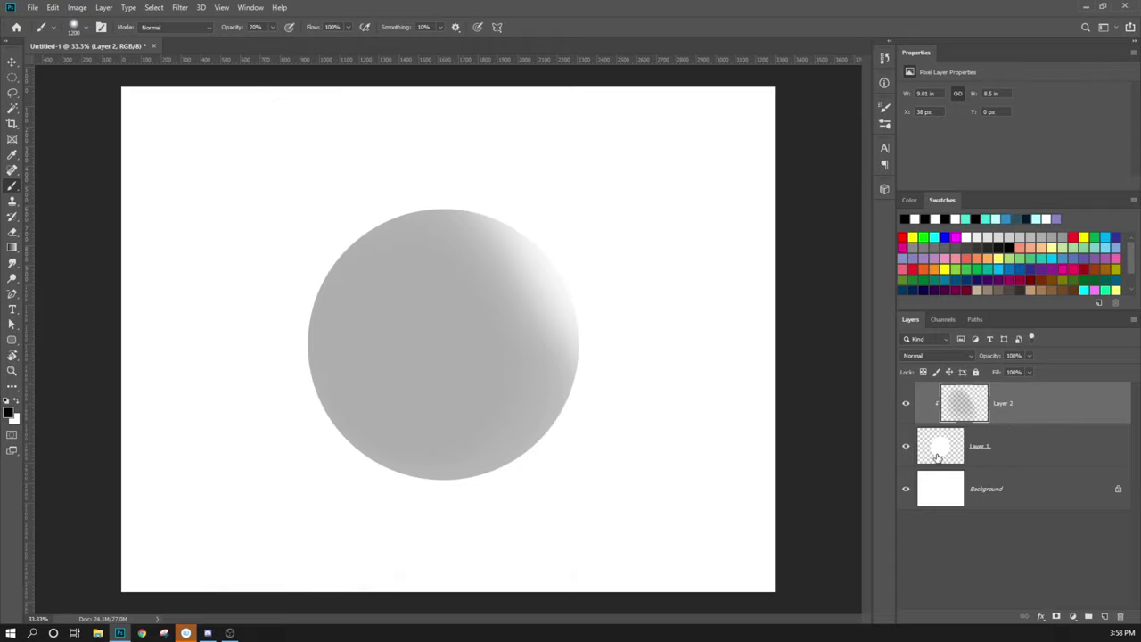
pyautogui.click(985, 442)
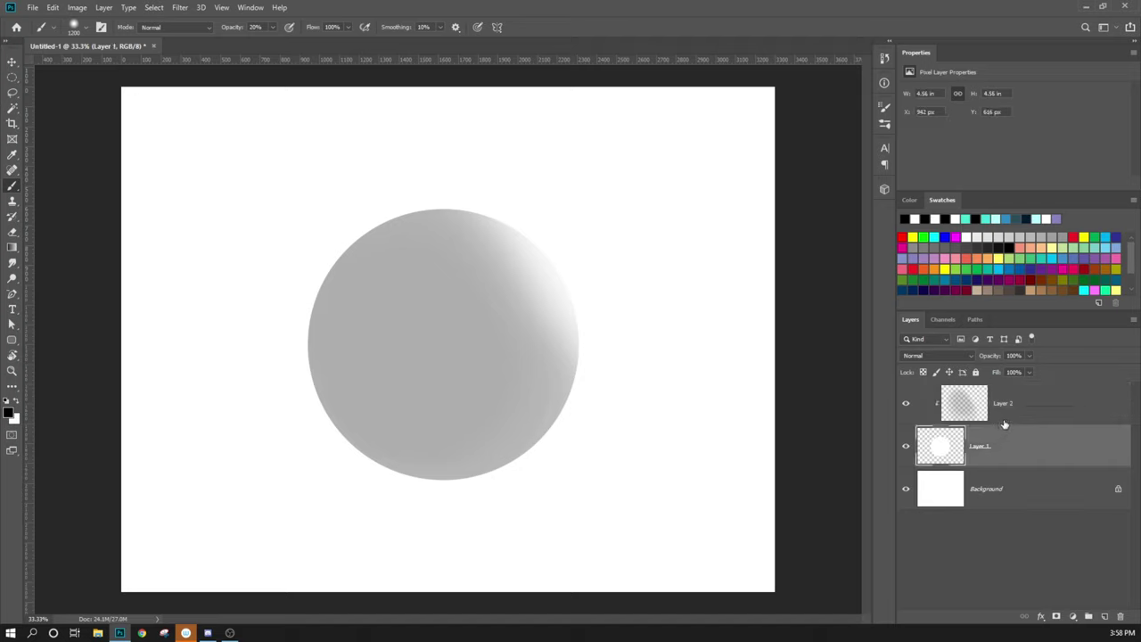
pyautogui.click(1004, 422)
pyautogui.press('alt')
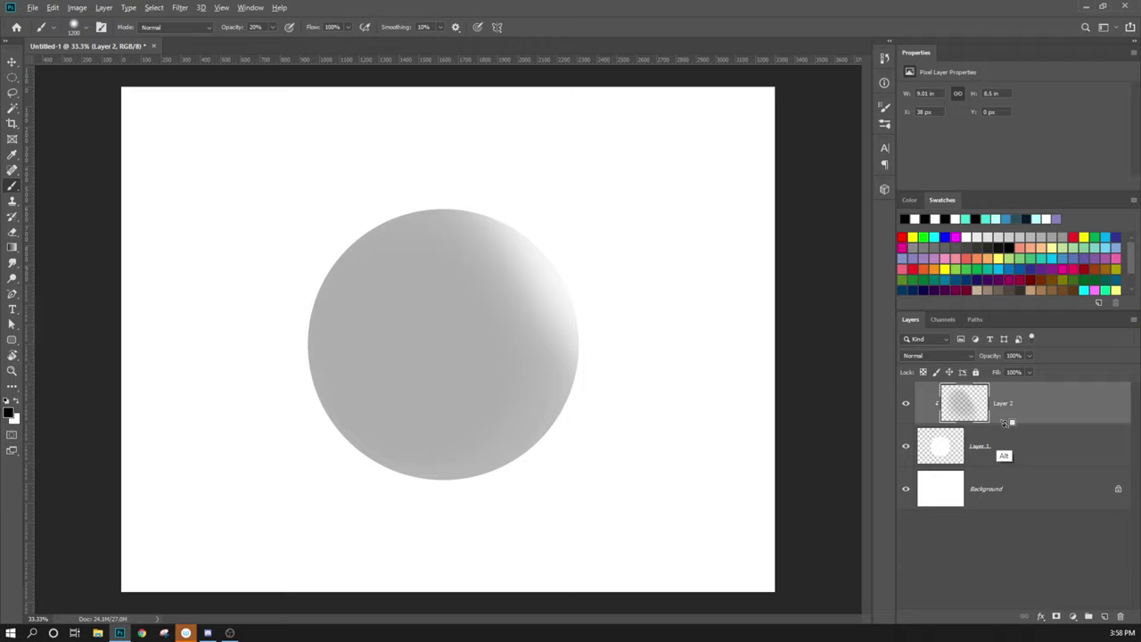
pyautogui.keyDown('alt'); pyautogui.click(1004, 422); pyautogui.keyUp('alt')
pyautogui.keyDown('alt'); pyautogui.click(1005, 420); pyautogui.keyUp('alt')
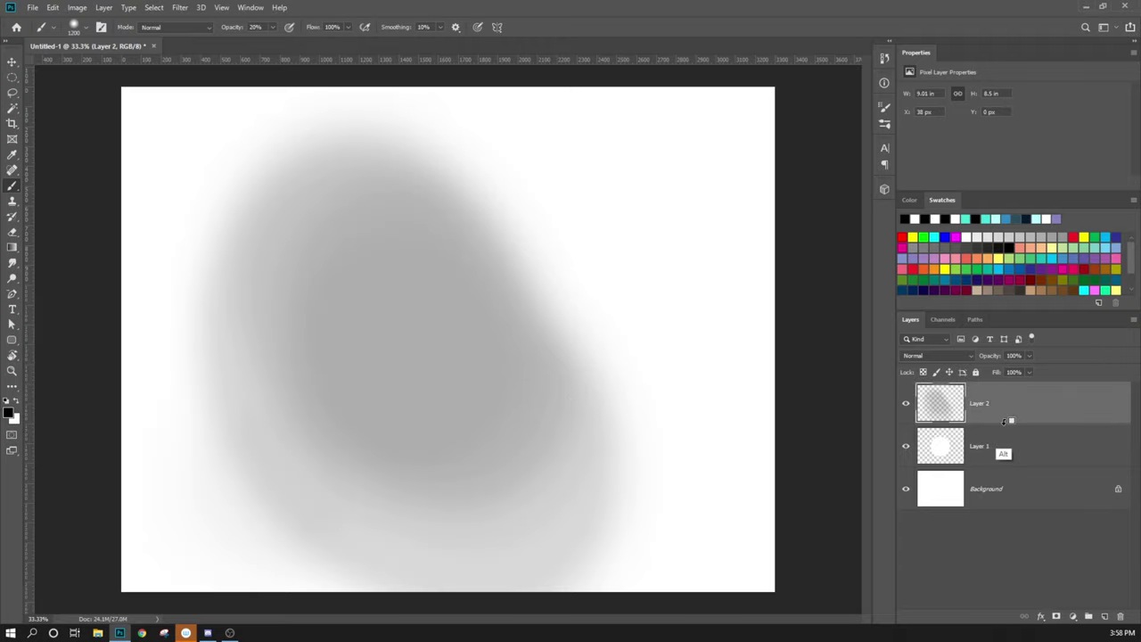
pyautogui.keyDown('alt'); pyautogui.click(1005, 421); pyautogui.keyUp('alt')
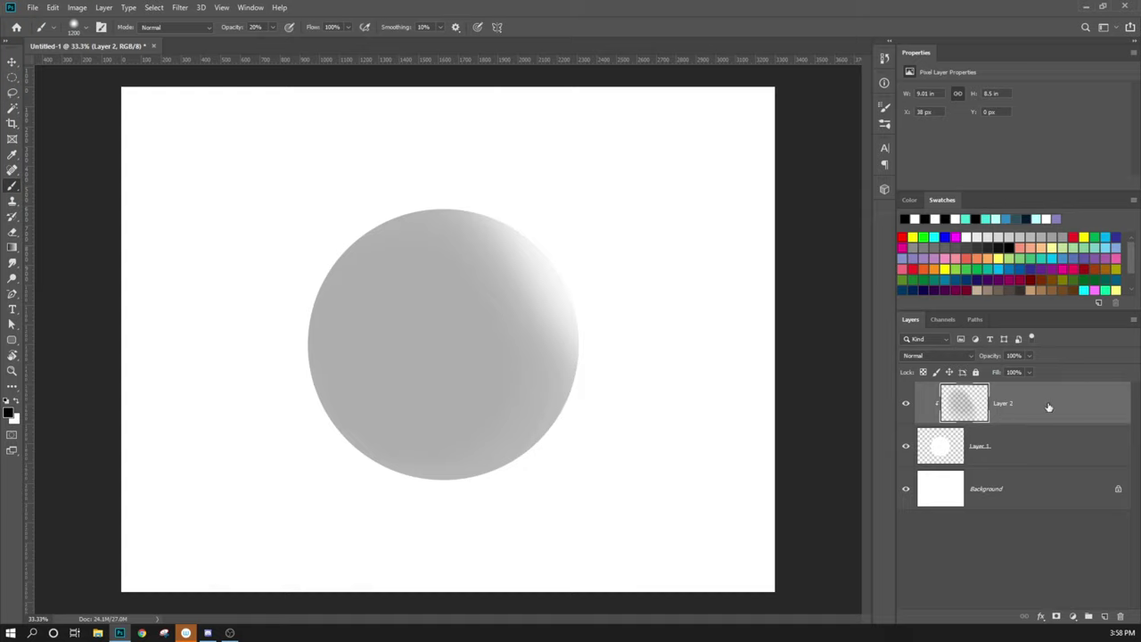
# With a smaller brush at 5% opacity, tone down the sphere's bright upper-right area
pyautogui.press('[')
pyautogui.press('[')
pyautogui.press('[')
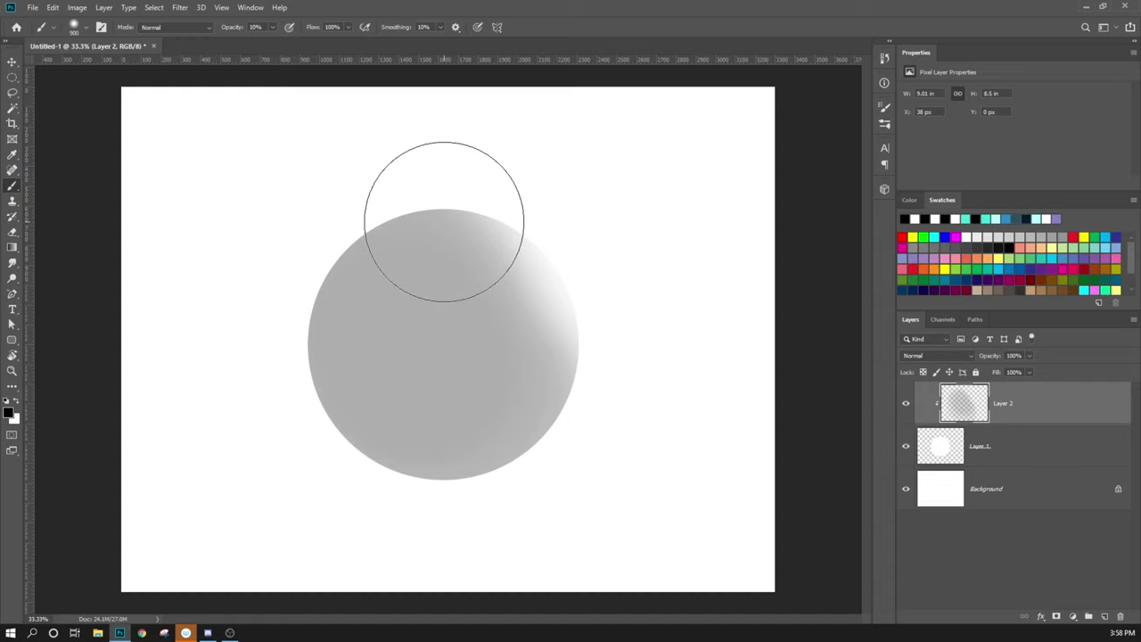
pyautogui.press('[')
pyautogui.press('[')
pyautogui.press('[')
pyautogui.press('[')
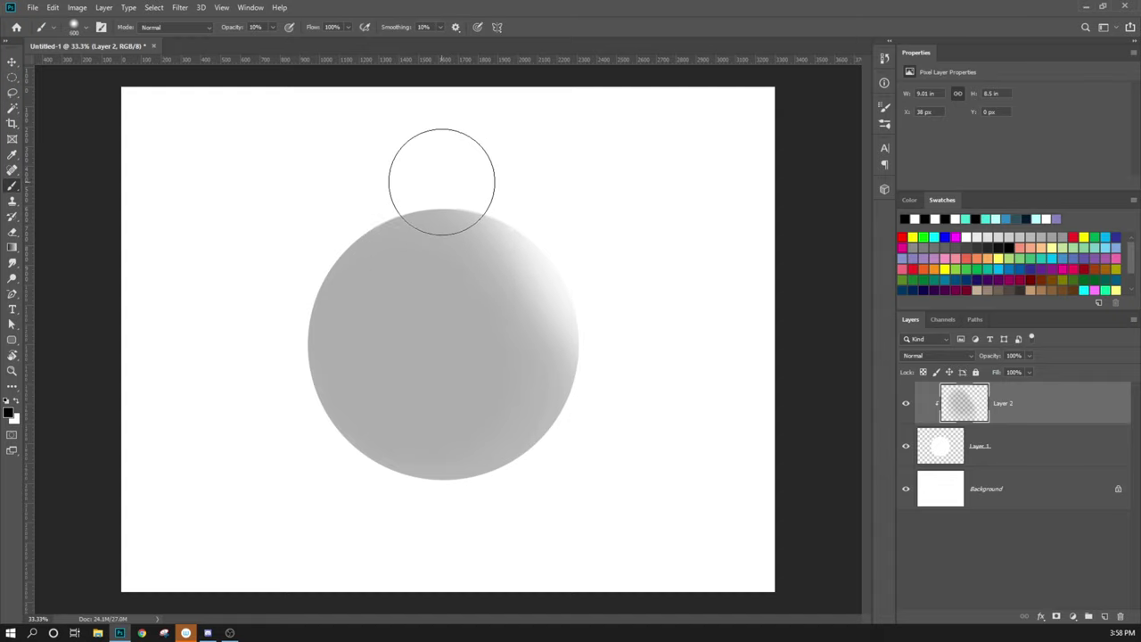
pyautogui.press('0')
pyautogui.press('5')
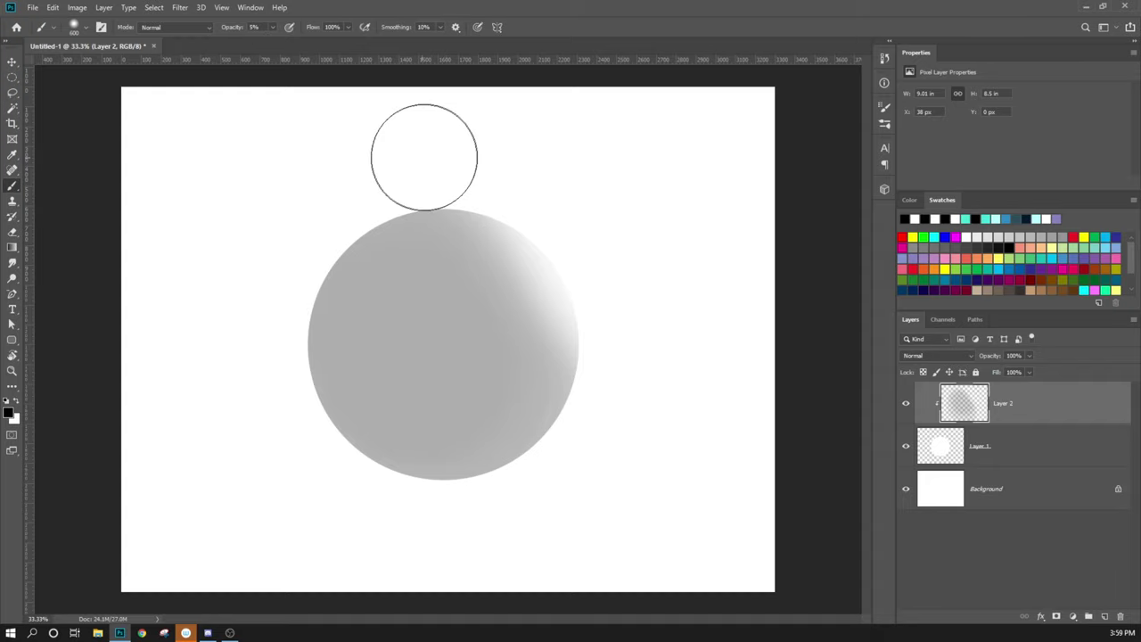
pyautogui.moveTo(619, 386)
pyautogui.mouseDown()
pyautogui.moveTo(571, 420)
pyautogui.moveTo(417, 386)
pyautogui.moveTo(444, 207)
pyautogui.moveTo(509, 195)
pyautogui.moveTo(571, 437)
pyautogui.moveTo(574, 275)
pyautogui.moveTo(484, 212)
pyautogui.moveTo(486, 516)
pyautogui.moveTo(519, 366)
pyautogui.moveTo(520, 274)
pyautogui.moveTo(548, 301)
pyautogui.moveTo(455, 181)
pyautogui.moveTo(449, 271)
pyautogui.moveTo(404, 233)
pyautogui.moveTo(567, 412)
pyautogui.moveTo(477, 394)
pyautogui.moveTo(379, 218)
pyautogui.moveTo(472, 250)
pyautogui.moveTo(413, 185)
pyautogui.moveTo(410, 151)
pyautogui.moveTo(425, 132)
pyautogui.moveTo(362, 311)
pyautogui.moveTo(435, 242)
pyautogui.moveTo(444, 182)
pyautogui.moveTo(445, 394)
pyautogui.moveTo(611, 353)
pyautogui.moveTo(480, 406)
pyautogui.moveTo(404, 206)
pyautogui.moveTo(475, 191)
pyautogui.moveTo(478, 169)
pyautogui.moveTo(378, 241)
pyautogui.moveTo(451, 400)
pyautogui.moveTo(599, 390)
pyautogui.moveTo(469, 409)
pyautogui.moveTo(449, 194)
pyautogui.mouseUp()
# With a 500 px brush, add faint darker shading across the sphere's middle and lower right
pyautogui.press('[')
pyautogui.press('[')
pyautogui.moveTo(495, 434)
pyautogui.mouseDown()
pyautogui.moveTo(409, 281)
pyautogui.moveTo(465, 179)
pyautogui.moveTo(378, 263)
pyautogui.moveTo(544, 416)
pyautogui.moveTo(538, 390)
pyautogui.moveTo(401, 306)
pyautogui.moveTo(381, 230)
pyautogui.moveTo(391, 312)
pyautogui.moveTo(369, 390)
pyautogui.moveTo(370, 262)
pyautogui.moveTo(327, 414)
pyautogui.moveTo(334, 273)
pyautogui.moveTo(324, 357)
pyautogui.moveTo(308, 356)
pyautogui.moveTo(325, 319)
pyautogui.moveTo(356, 393)
pyautogui.mouseUp()
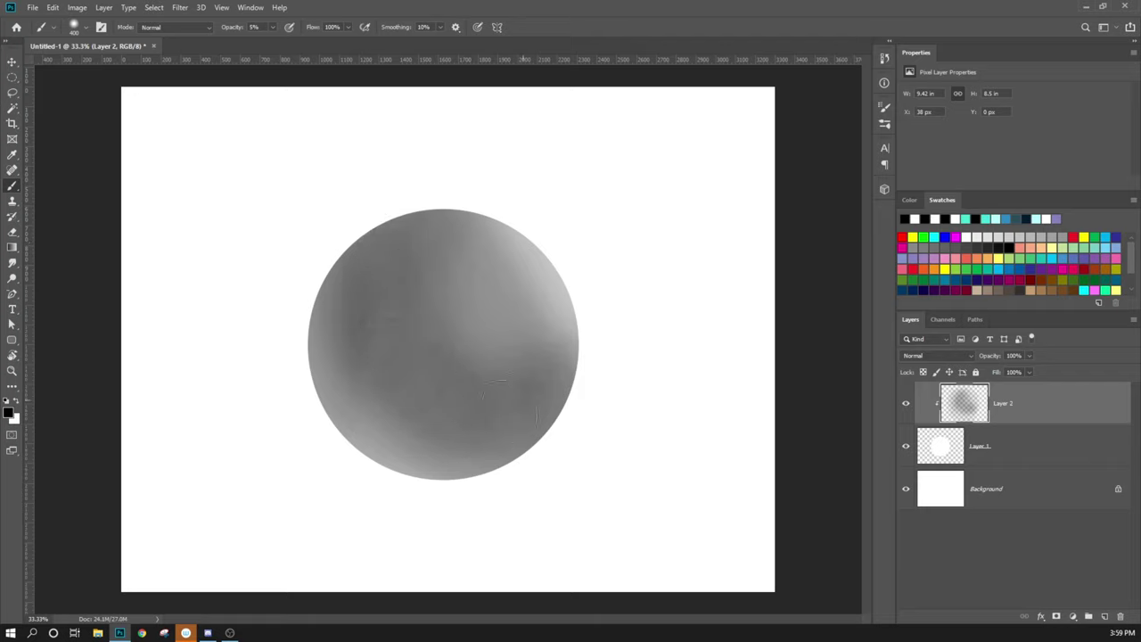
pyautogui.moveTo(406, 370); pyautogui.dragTo(475, 417)
pyautogui.moveTo(540, 356)
pyautogui.mouseDown()
pyautogui.moveTo(446, 303)
pyautogui.moveTo(463, 334)
pyautogui.moveTo(577, 365)
pyautogui.moveTo(478, 394)
pyautogui.moveTo(403, 277)
pyautogui.mouseUp()
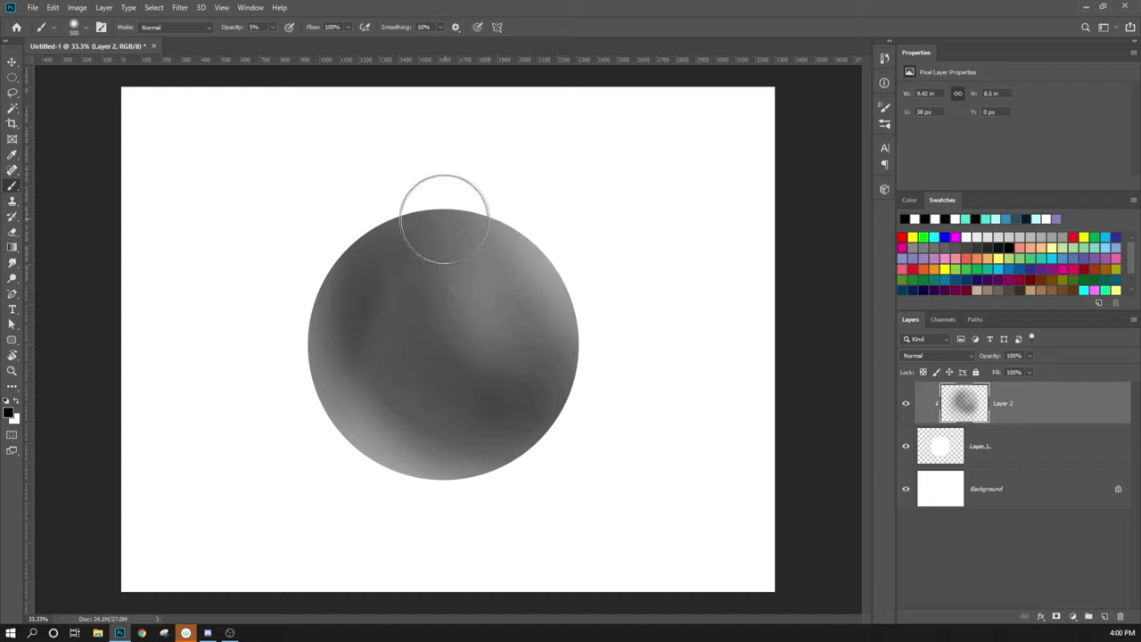
# With a 1000 px brush, darken the sphere's lower-left area and bottom
pyautogui.press(']')
pyautogui.press(']')
pyautogui.press(']')
pyautogui.press(']')
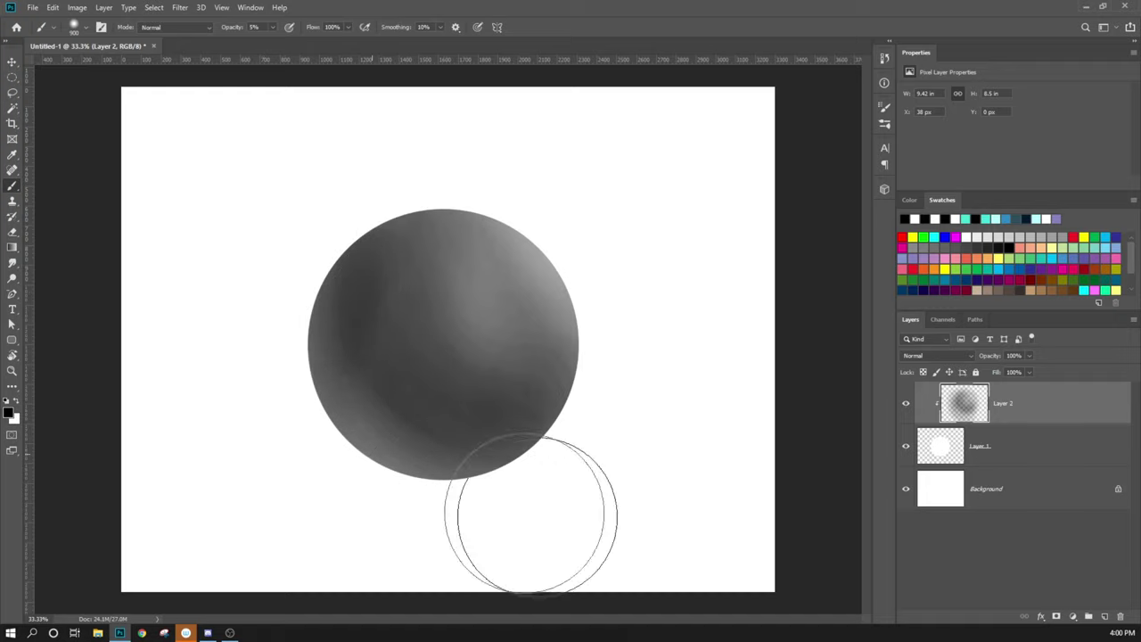
pyautogui.press(']')
pyautogui.press(']')
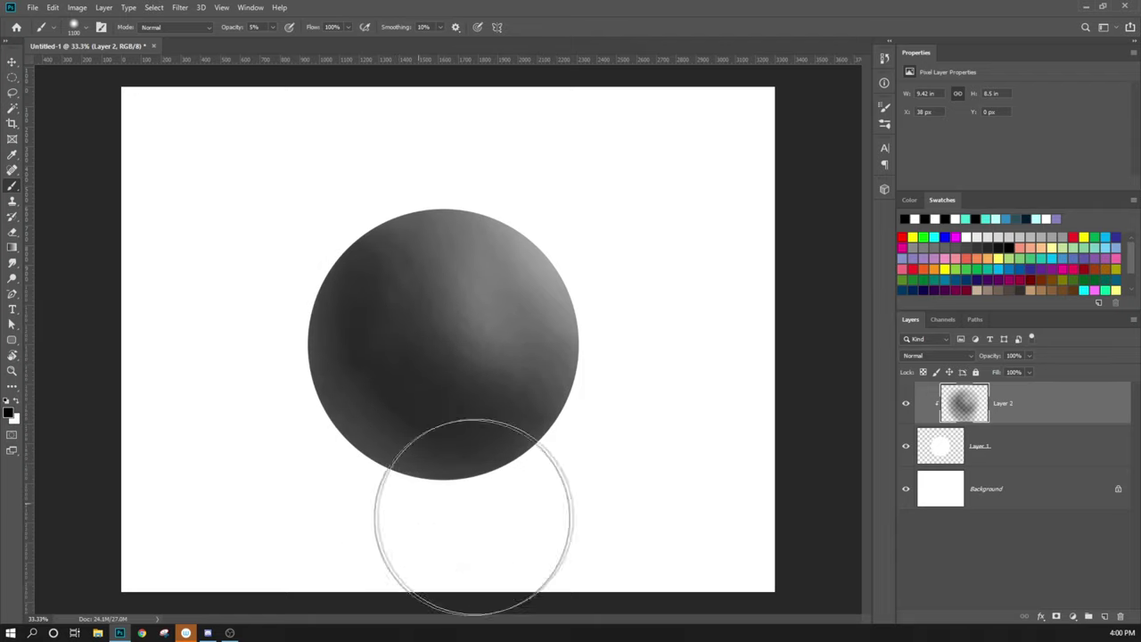
pyautogui.press('[')
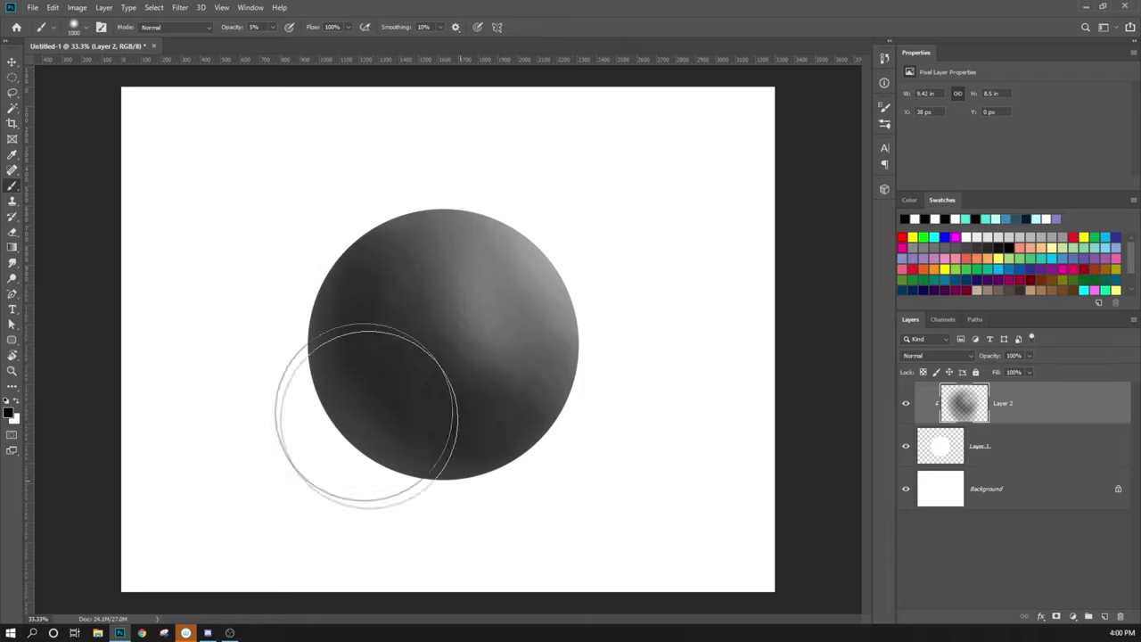
pyautogui.press(']')
pyautogui.press(']')
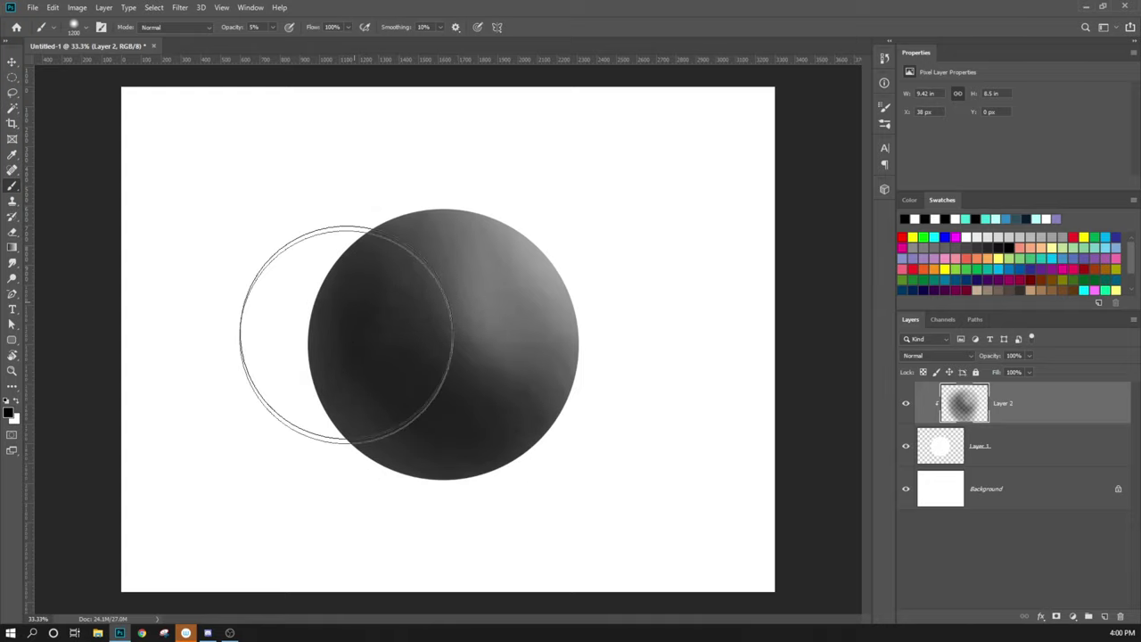
pyautogui.press('[')
pyautogui.press('[')
pyautogui.press('[')
pyautogui.press('[')
pyautogui.press('[')
pyautogui.press('[')
pyautogui.press('[')
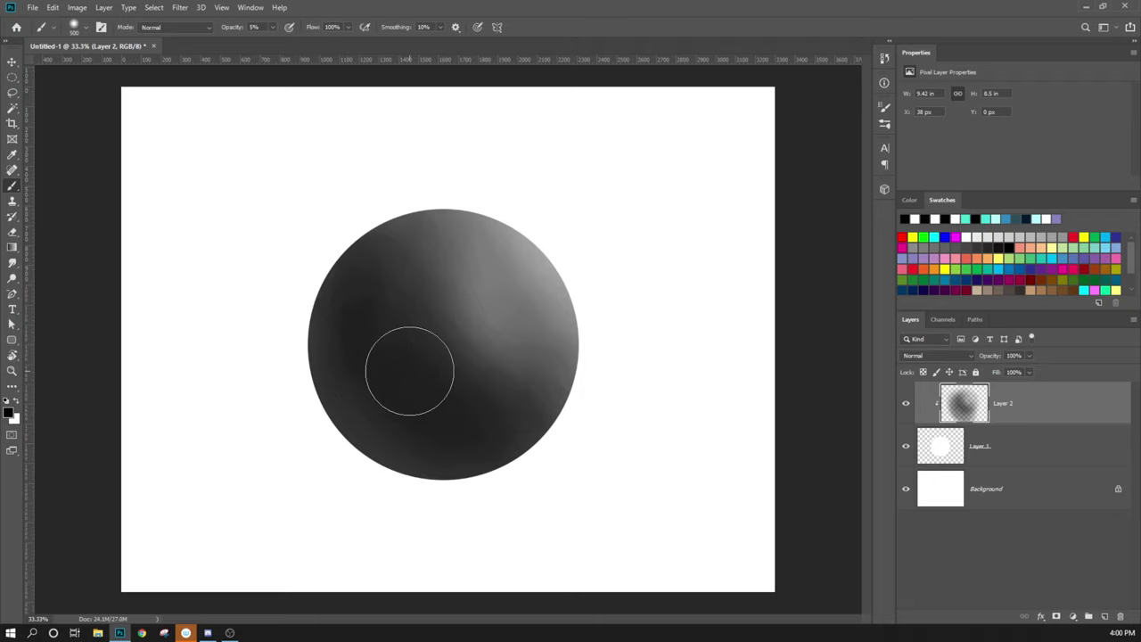
pyautogui.moveTo(409, 371)
pyautogui.mouseDown()
pyautogui.moveTo(386, 411)
pyautogui.moveTo(437, 393)
pyautogui.moveTo(411, 422)
pyautogui.moveTo(378, 432)
pyautogui.mouseUp()
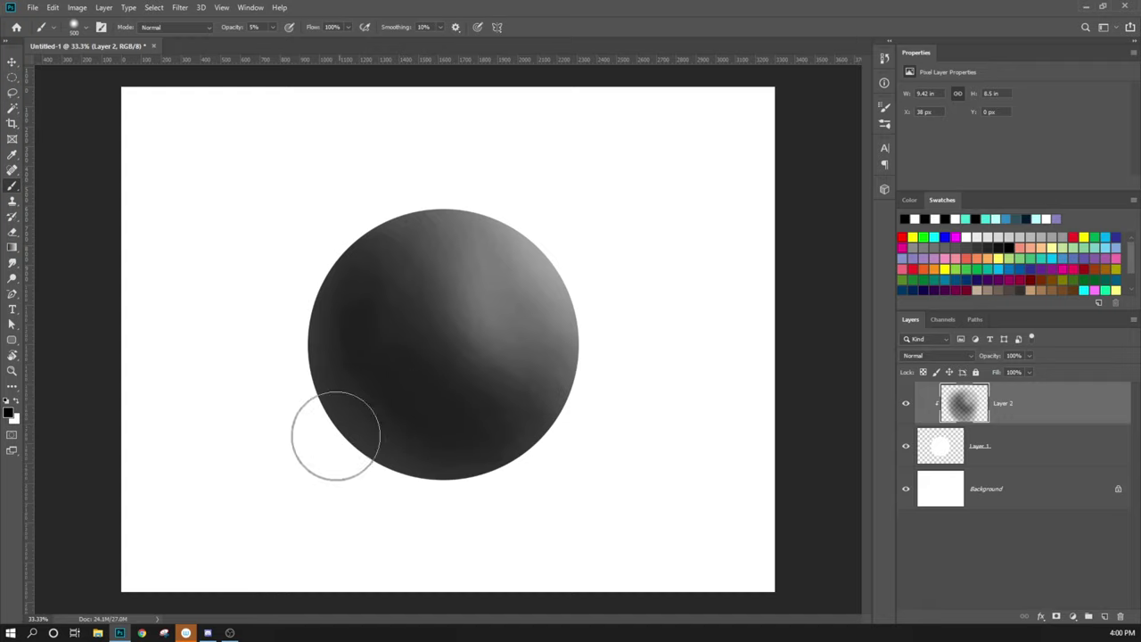
pyautogui.moveTo(306, 477)
pyautogui.mouseDown()
pyautogui.moveTo(331, 392)
pyautogui.moveTo(322, 404)
pyautogui.moveTo(420, 441)
pyautogui.moveTo(402, 439)
pyautogui.moveTo(324, 373)
pyautogui.moveTo(364, 430)
pyautogui.moveTo(446, 428)
pyautogui.moveTo(430, 446)
pyautogui.moveTo(325, 382)
pyautogui.moveTo(380, 451)
pyautogui.moveTo(429, 463)
pyautogui.moveTo(321, 458)
pyautogui.moveTo(298, 423)
pyautogui.moveTo(390, 460)
pyautogui.mouseUp()
# Reduce the brush size to about 400 px
pyautogui.press('[')
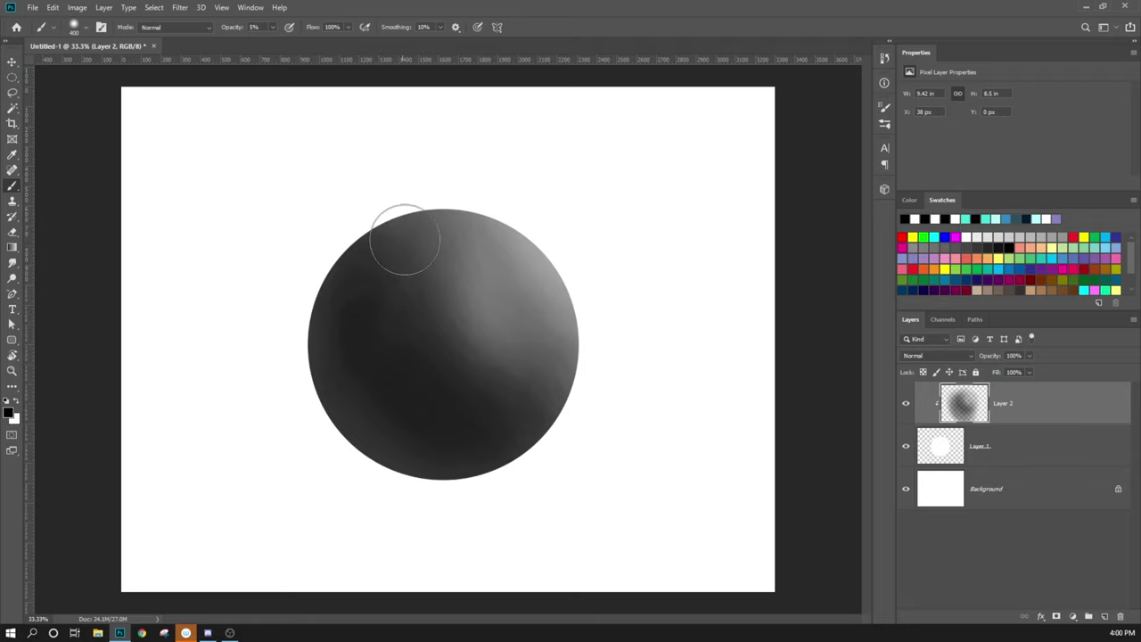
pyautogui.press(']')
pyautogui.press('[')
pyautogui.press('[')
pyautogui.press(']')
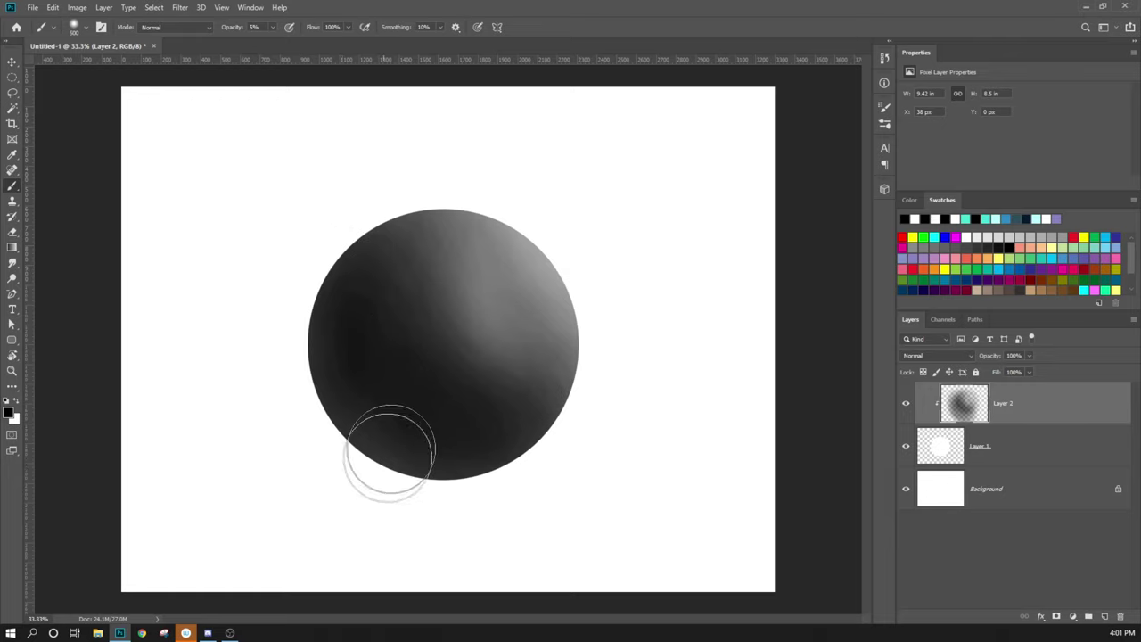
pyautogui.press('[')
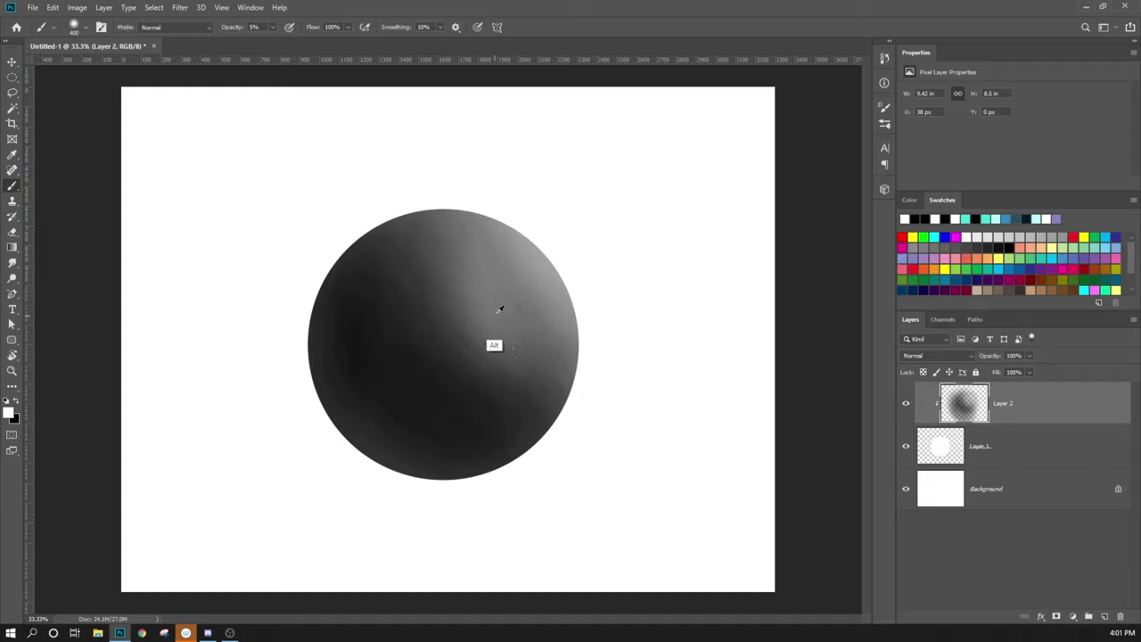
# Sample a dark grey from the sphere and paint soft strokes across its lower half
pyautogui.keyDown('alt'); pyautogui.click(534, 280); pyautogui.keyUp('alt')
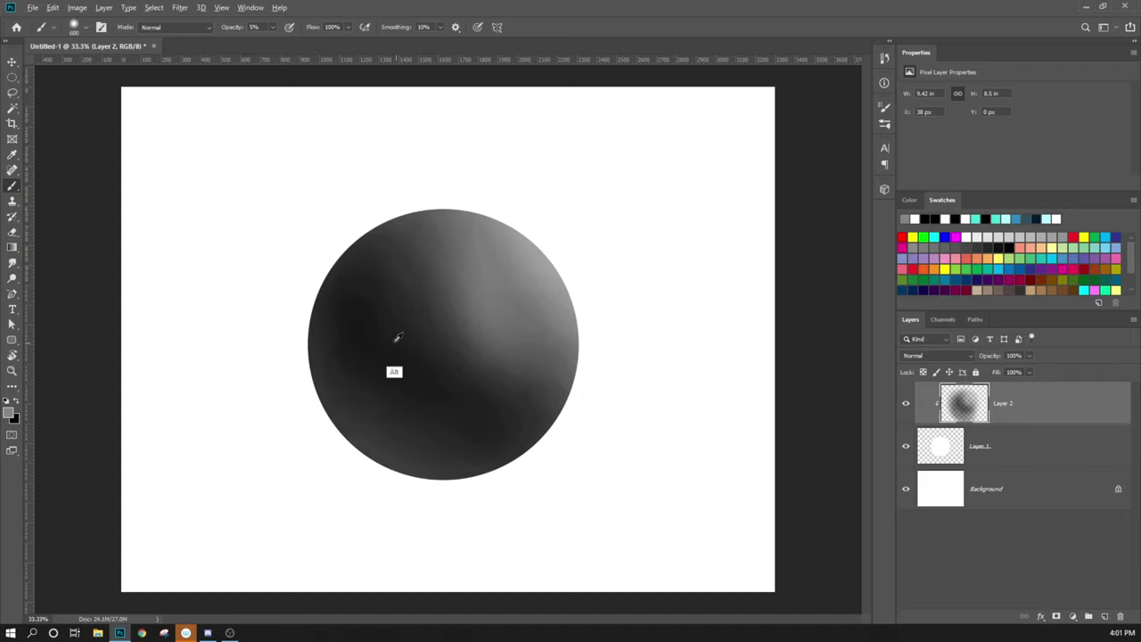
pyautogui.keyDown('alt'); pyautogui.click(372, 320); pyautogui.keyUp('alt')
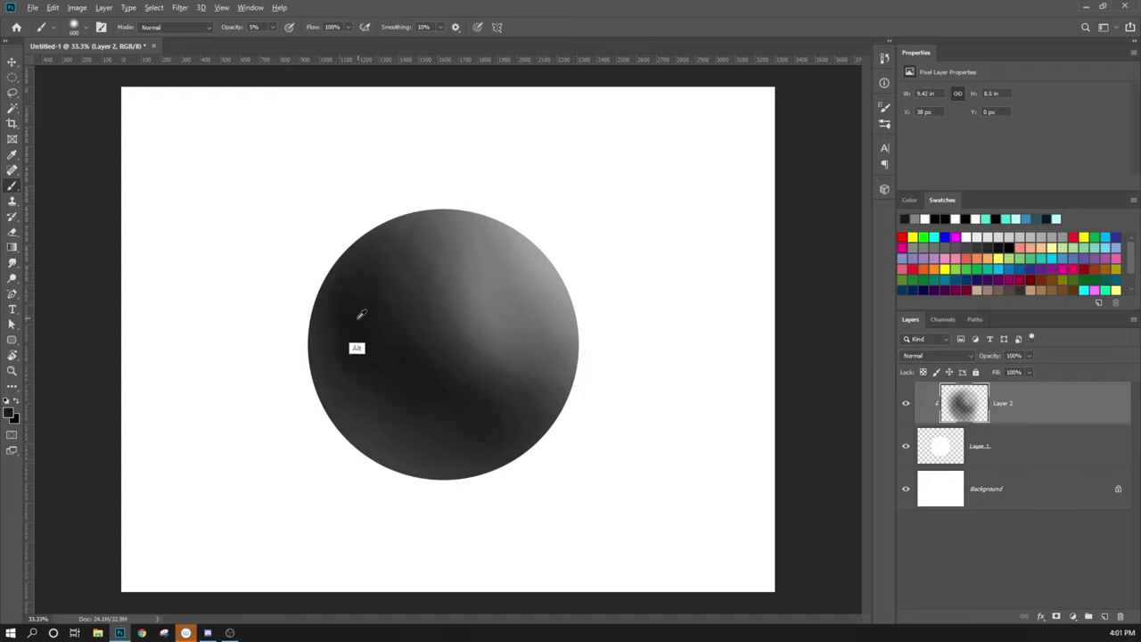
pyautogui.moveTo(360, 317)
pyautogui.mouseDown()
pyautogui.moveTo(404, 345)
pyautogui.moveTo(386, 303)
pyautogui.moveTo(400, 377)
pyautogui.moveTo(502, 415)
pyautogui.moveTo(392, 341)
pyautogui.moveTo(397, 291)
pyautogui.moveTo(502, 415)
pyautogui.moveTo(444, 399)
pyautogui.moveTo(409, 263)
pyautogui.moveTo(359, 341)
pyautogui.moveTo(354, 301)
pyautogui.moveTo(381, 253)
pyautogui.moveTo(337, 390)
pyautogui.moveTo(372, 264)
pyautogui.moveTo(336, 366)
pyautogui.moveTo(406, 210)
pyautogui.moveTo(327, 409)
pyautogui.moveTo(377, 261)
pyautogui.moveTo(460, 413)
pyautogui.moveTo(466, 393)
pyautogui.moveTo(556, 402)
pyautogui.moveTo(422, 328)
pyautogui.moveTo(562, 440)
pyautogui.moveTo(431, 417)
pyautogui.moveTo(476, 502)
pyautogui.mouseUp()
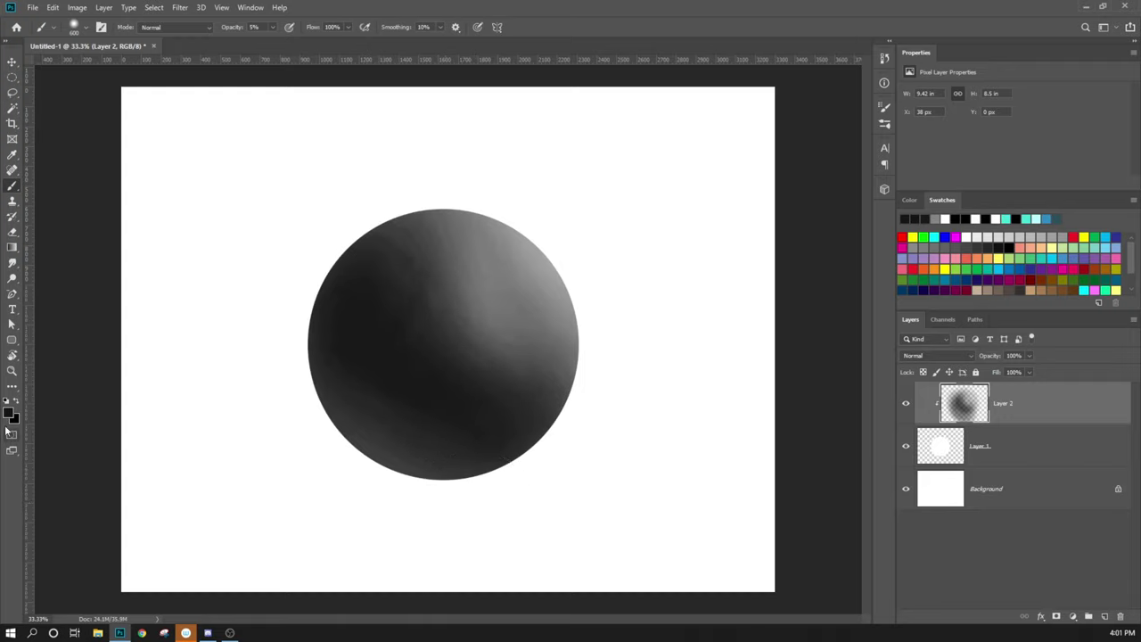
pyautogui.moveTo(456, 428)
pyautogui.mouseDown()
pyautogui.moveTo(591, 384)
pyautogui.moveTo(591, 415)
pyautogui.moveTo(509, 413)
pyautogui.mouseUp()
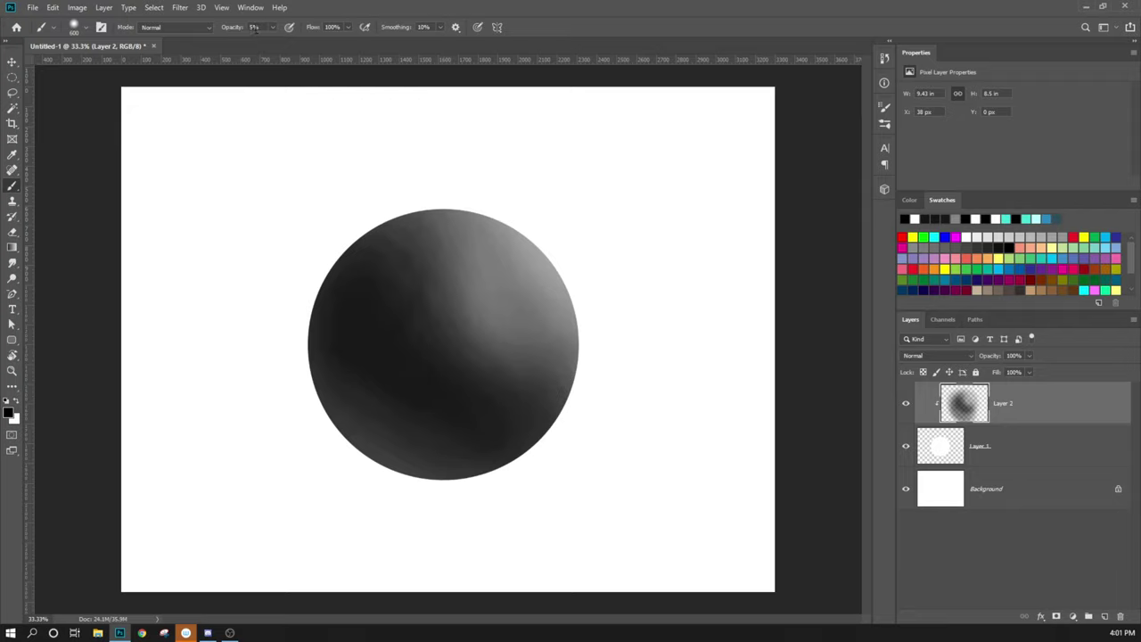
# Sample lighter greys to blend the centre and darken the lower edge with a 400 px brush
pyautogui.keyDown('alt'); pyautogui.click(495, 290); pyautogui.keyUp('alt')
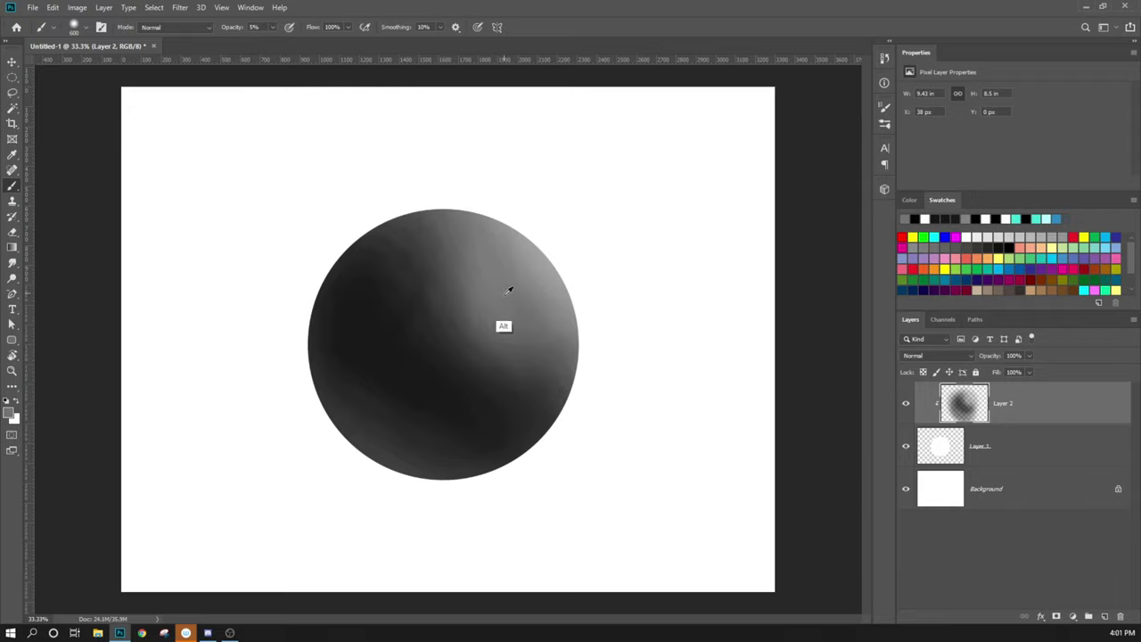
pyautogui.moveTo(503, 292)
pyautogui.mouseDown()
pyautogui.moveTo(455, 333)
pyautogui.moveTo(428, 318)
pyautogui.mouseUp()
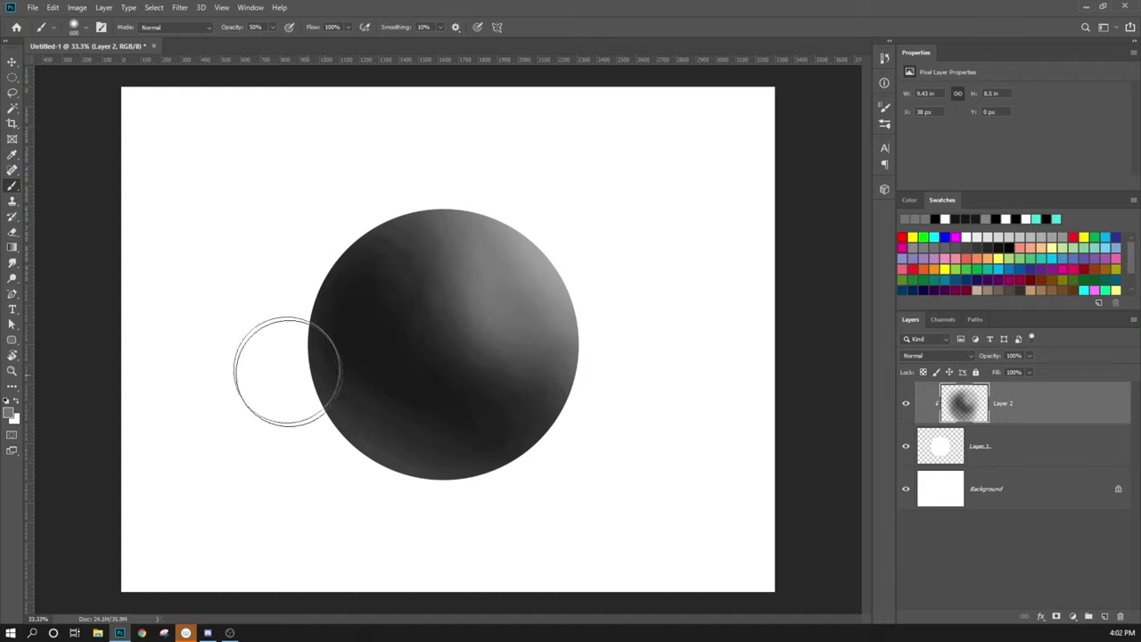
pyautogui.moveTo(285, 362)
pyautogui.mouseDown()
pyautogui.moveTo(353, 457)
pyautogui.moveTo(486, 486)
pyautogui.mouseUp()
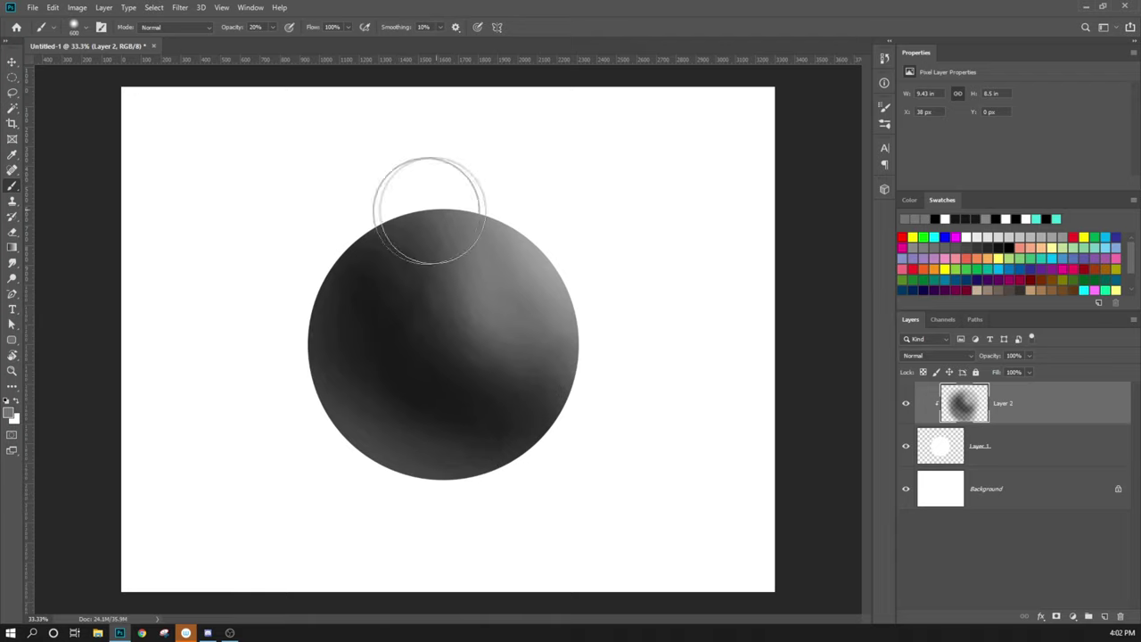
pyautogui.press('[')
pyautogui.press('[')
pyautogui.press('[')
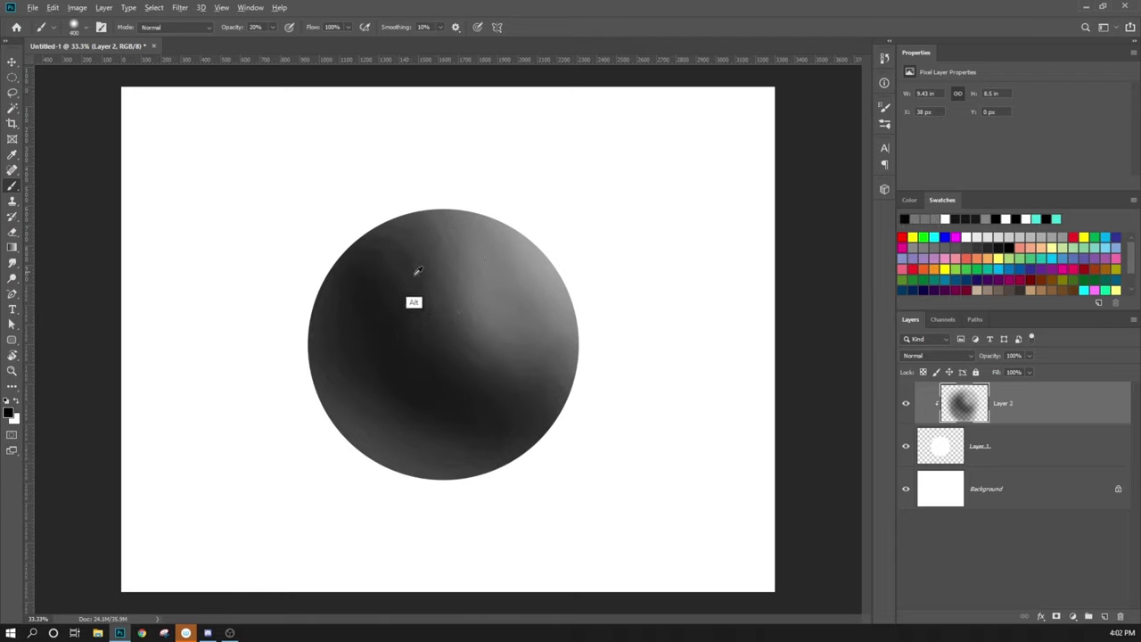
pyautogui.keyDown('alt'); pyautogui.click(411, 323); pyautogui.keyUp('alt')
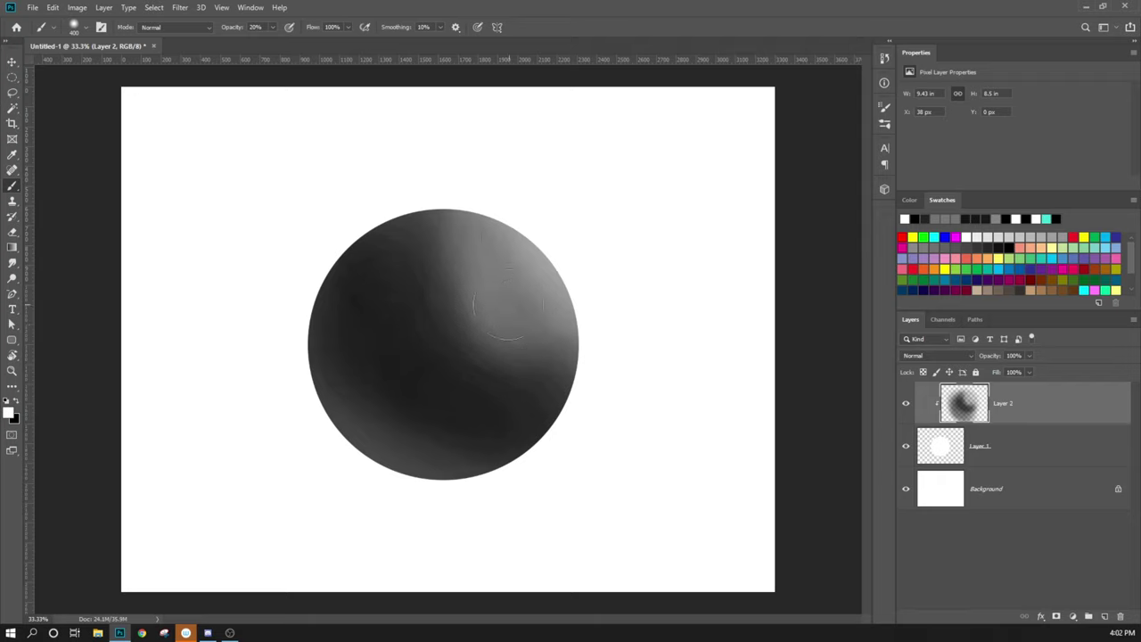
# Dab a bright white highlight on the sphere's upper right with a larger brush at 50% opacity
pyautogui.moveTo(499, 286); pyautogui.dragTo(502, 295)
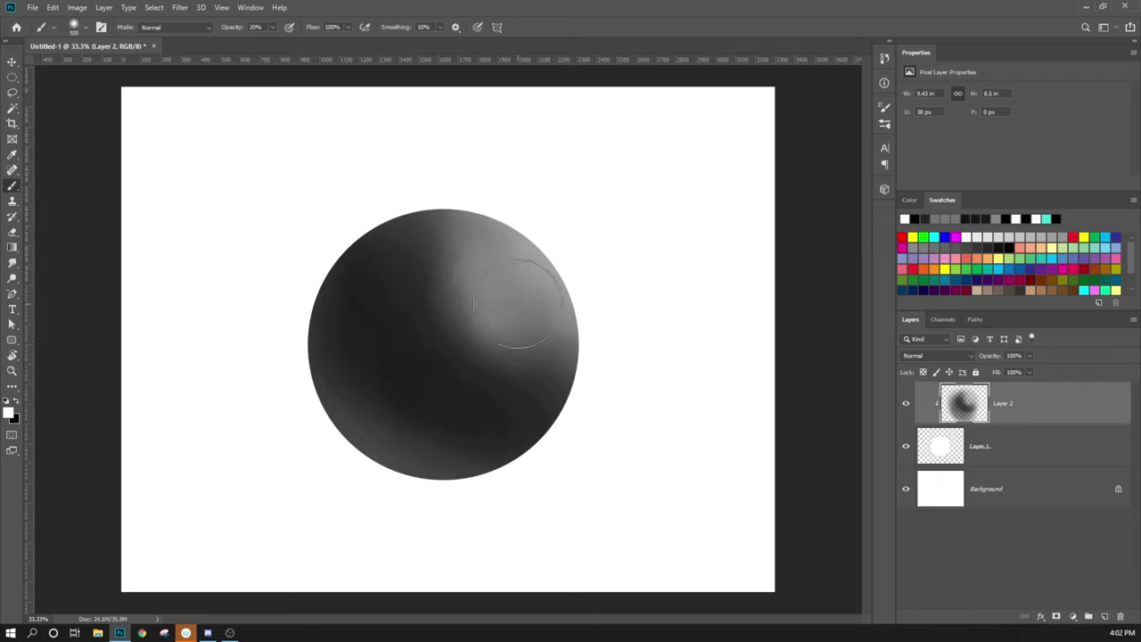
pyautogui.hotkey('ctrl', 'z')
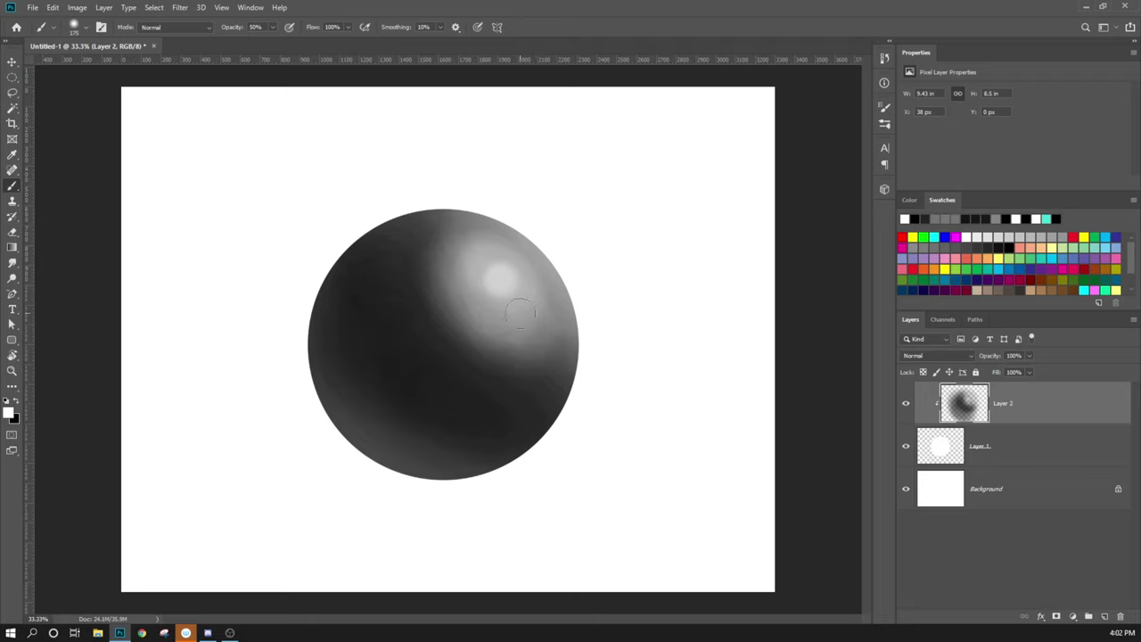
pyautogui.press(']')
pyautogui.press(']')
pyautogui.click(498, 282)
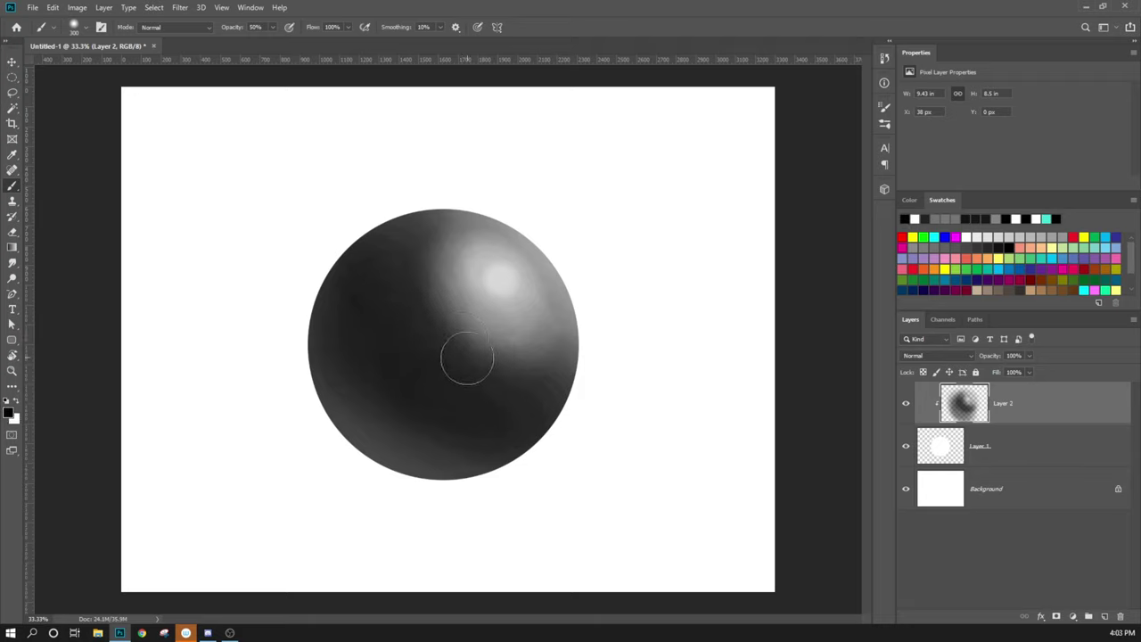
# Paint faint black strokes at 10% opacity over the sphere's shadowed edges
pyautogui.press('x')
pyautogui.press(']')
pyautogui.press(']')
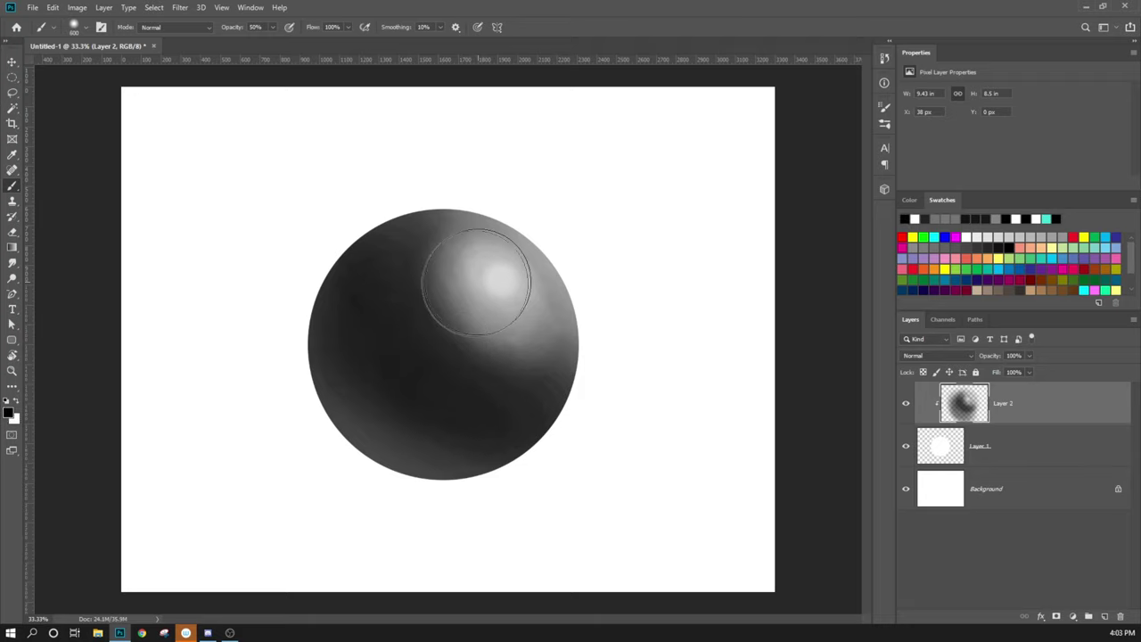
pyautogui.press('1')
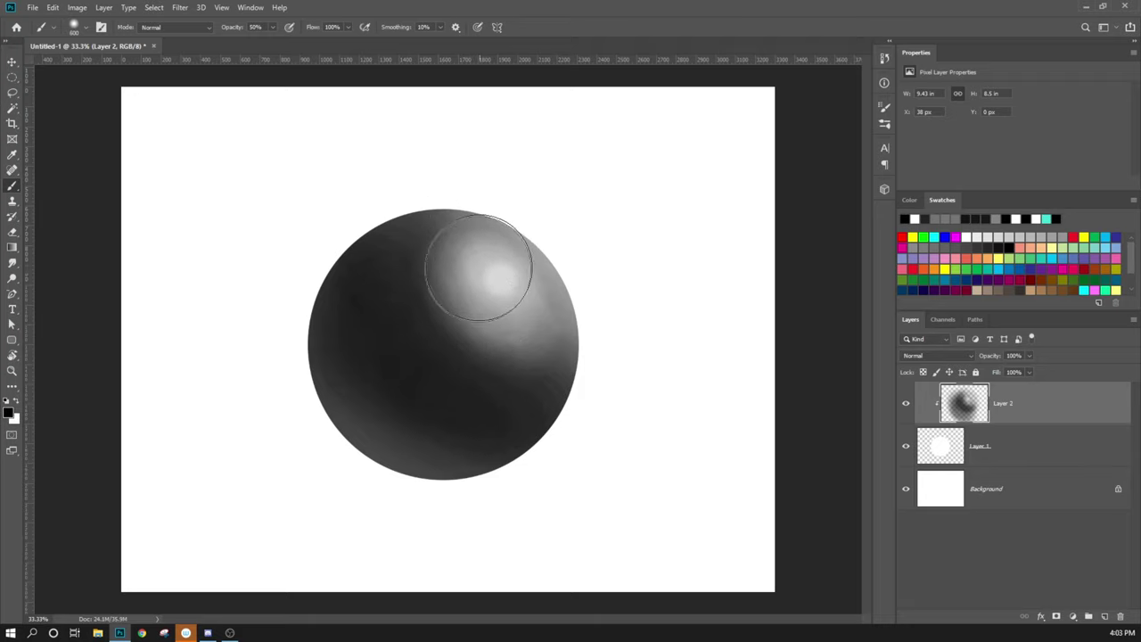
pyautogui.moveTo(468, 246)
pyautogui.mouseDown()
pyautogui.moveTo(414, 268)
pyautogui.moveTo(385, 235)
pyautogui.moveTo(373, 323)
pyautogui.moveTo(477, 424)
pyautogui.moveTo(423, 339)
pyautogui.mouseUp()
# With a 100 px brush, dim and soften the bright upper-right highlight
pyautogui.press('[')
pyautogui.press('[')
pyautogui.press('[')
pyautogui.press(']')
pyautogui.press(']')
pyautogui.press(']')
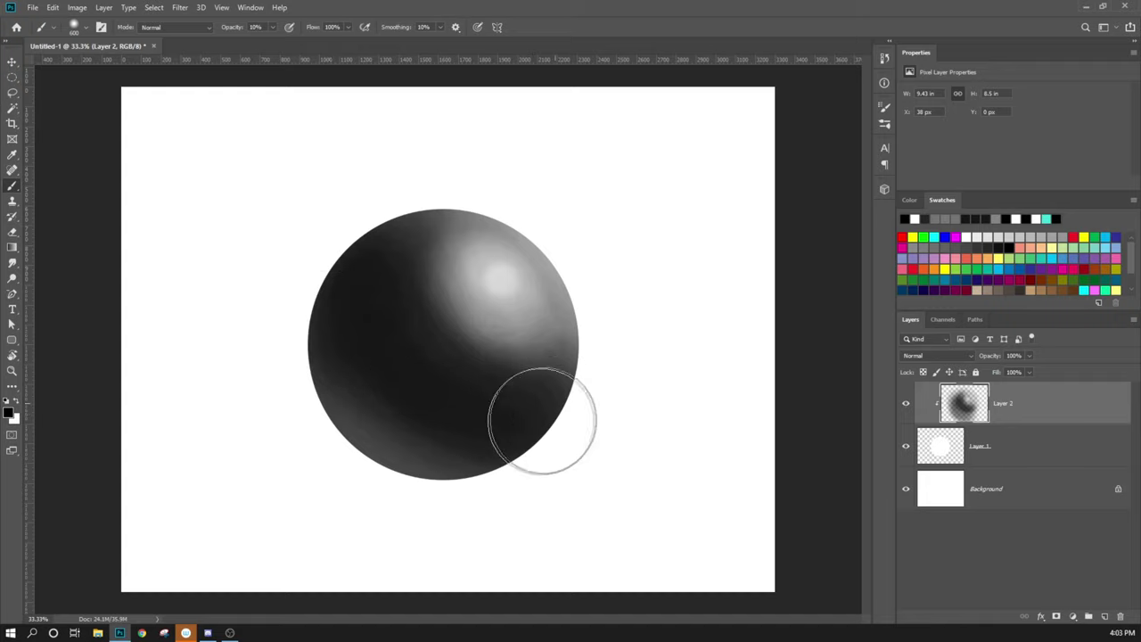
pyautogui.press('[')
pyautogui.press('[')
pyautogui.press('[')
pyautogui.press('[')
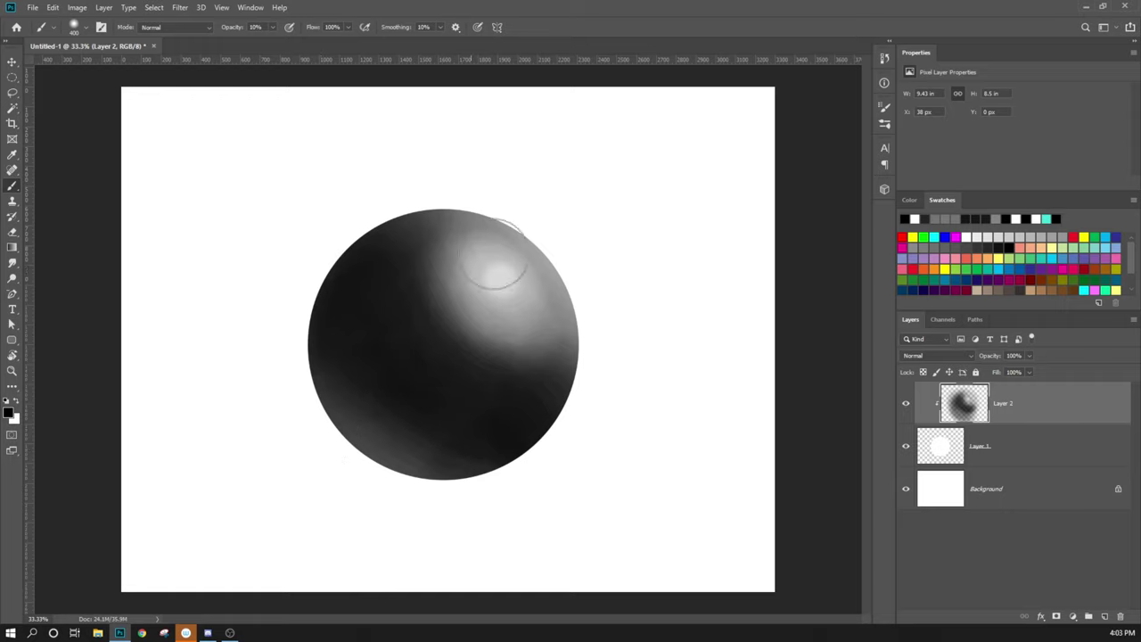
pyautogui.press('[')
pyautogui.press('[')
pyautogui.press('[')
pyautogui.press('[')
pyautogui.press('[')
pyautogui.press('[')
pyautogui.press('[')
pyautogui.moveTo(509, 255); pyautogui.dragTo(492, 298)
# Select the Background layer and add a new Layer 3 directly above it
pyautogui.click(1016, 458)
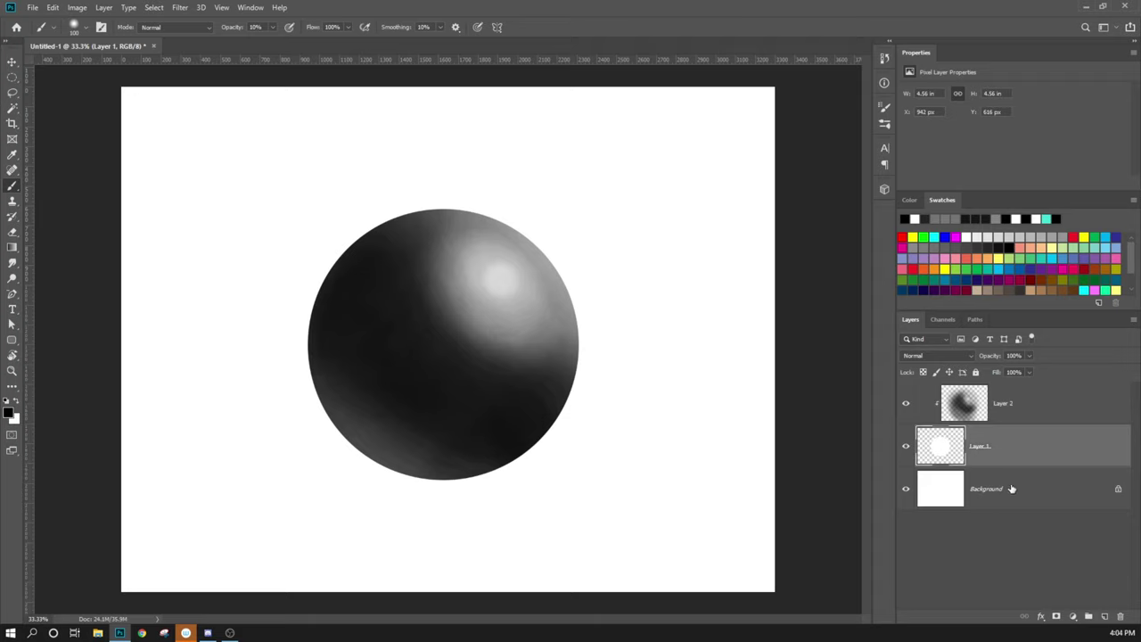
pyautogui.click(1007, 491)
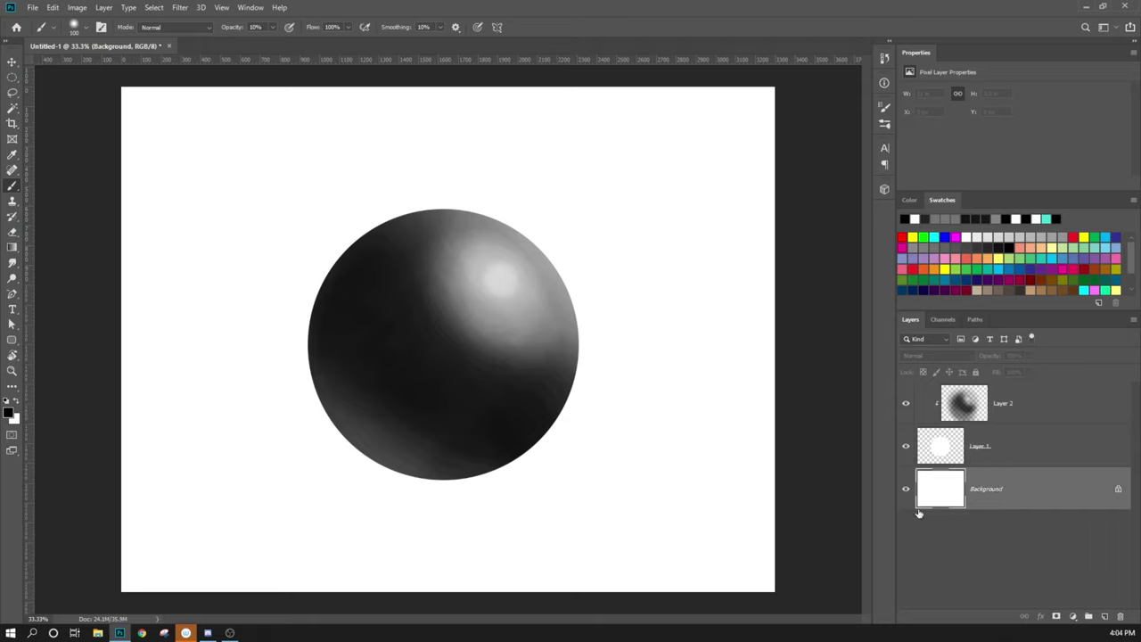
pyautogui.hotkey('ctrl', 'shift', 'n')
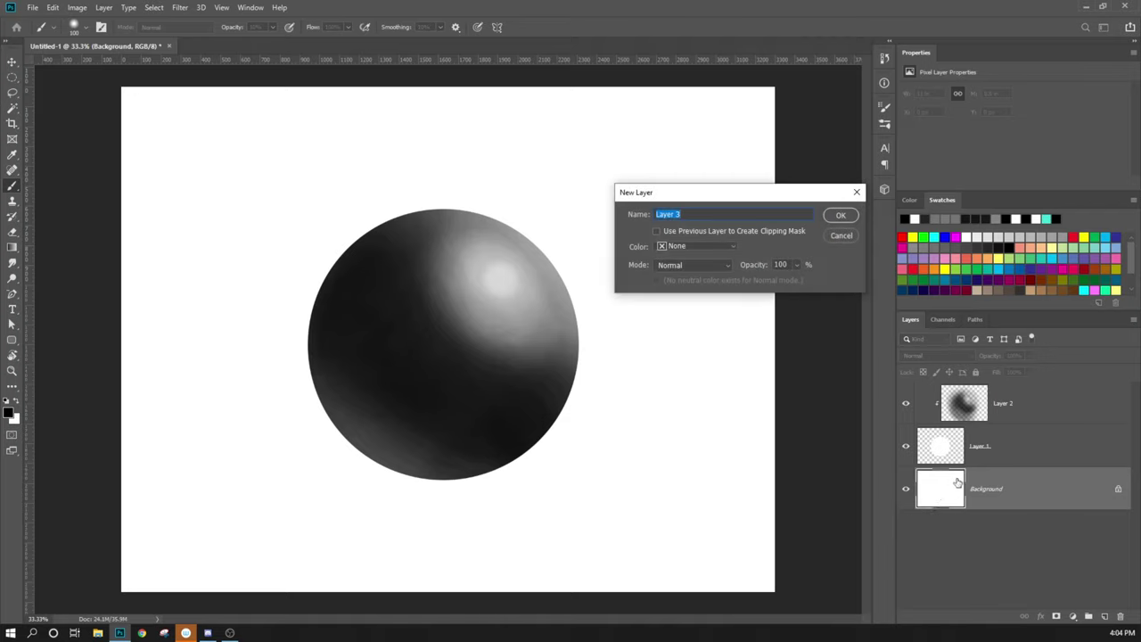
pyautogui.press('Return')
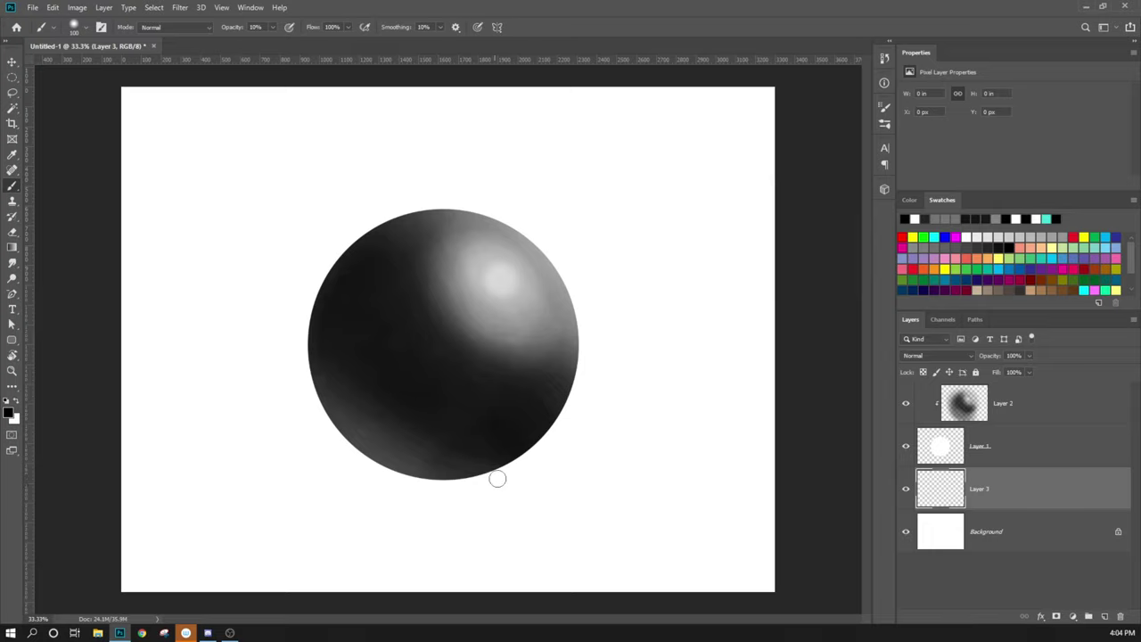
# Brush a trial grey shadow under the sphere, then undo it so Layer 3 stays empty
pyautogui.moveTo(502, 475); pyautogui.dragTo(305, 483)
pyautogui.moveTo(393, 479); pyautogui.dragTo(269, 484)
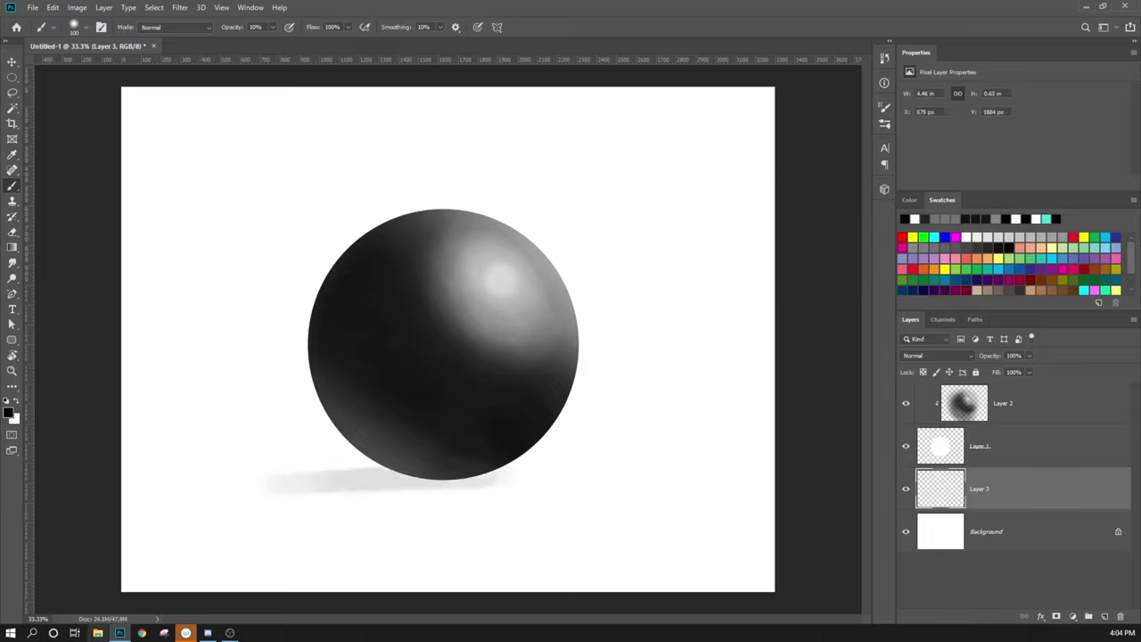
pyautogui.hotkey('ctrl', 'z')
pyautogui.hotkey('ctrl', 'z')
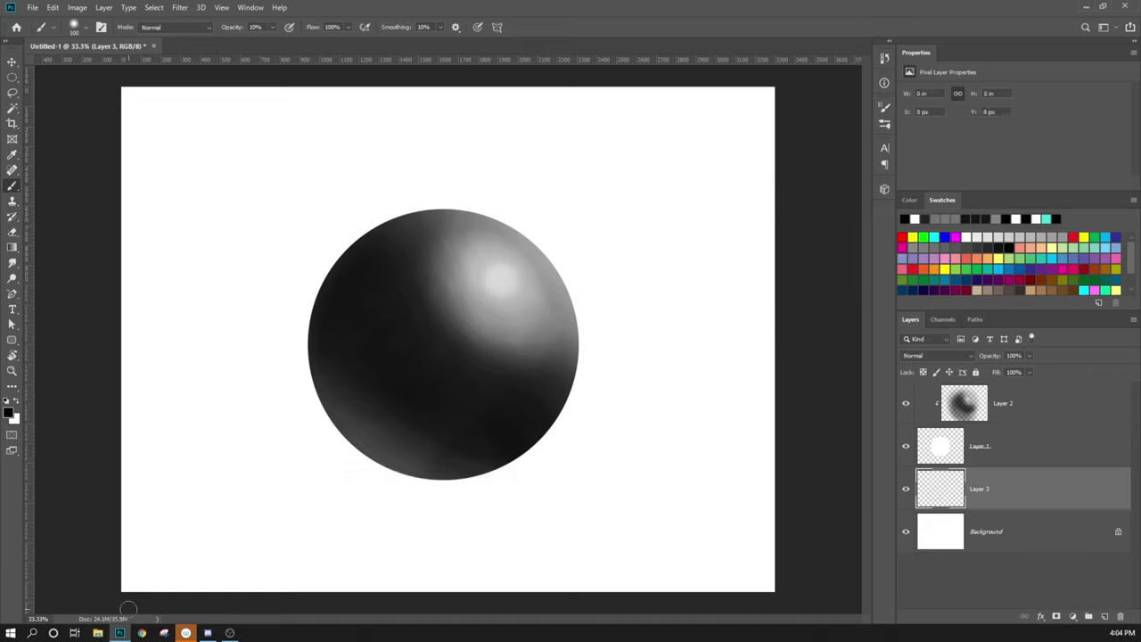
# Draw a long, flat elliptical marquee selection beneath the sphere on Layer 3
pyautogui.click(11, 78)
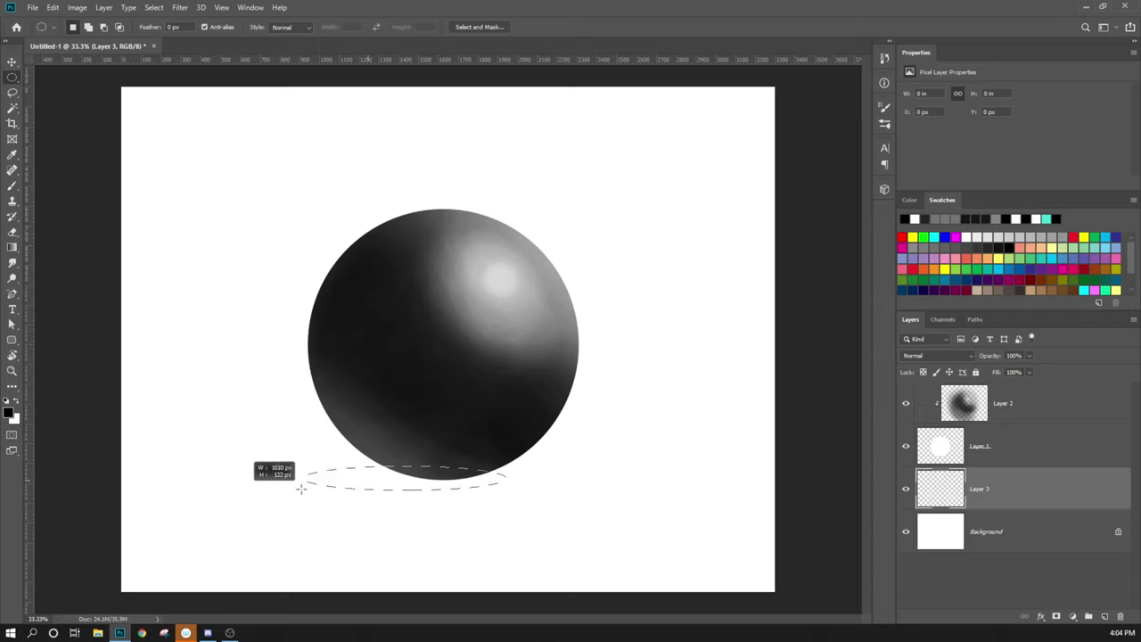
pyautogui.moveTo(297, 489); pyautogui.dragTo(201, 487)
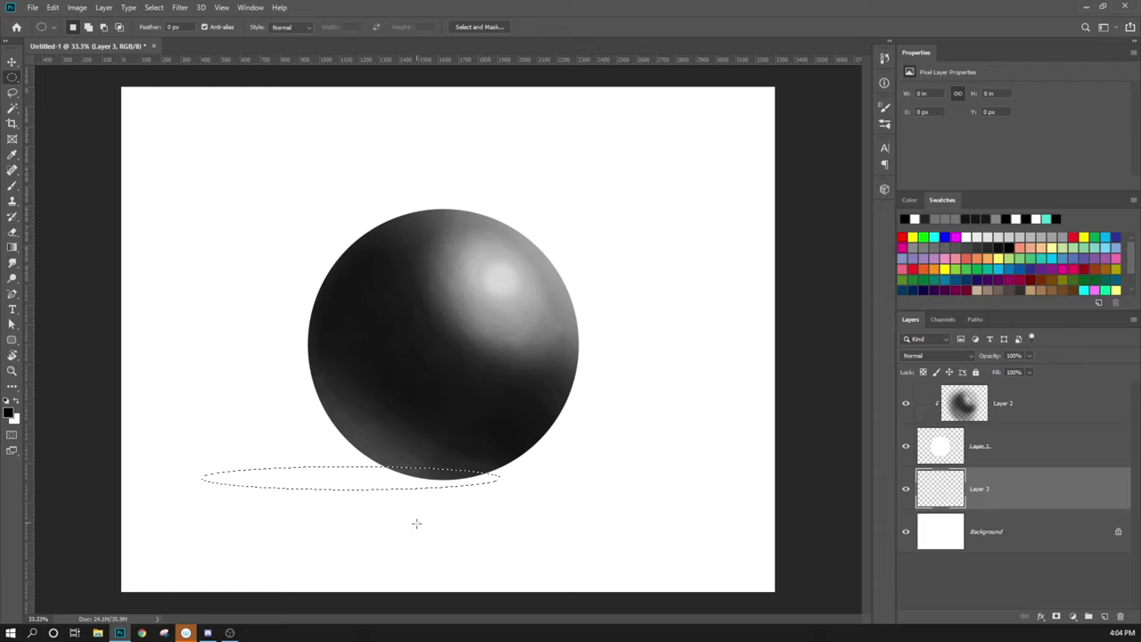
pyautogui.press('b')
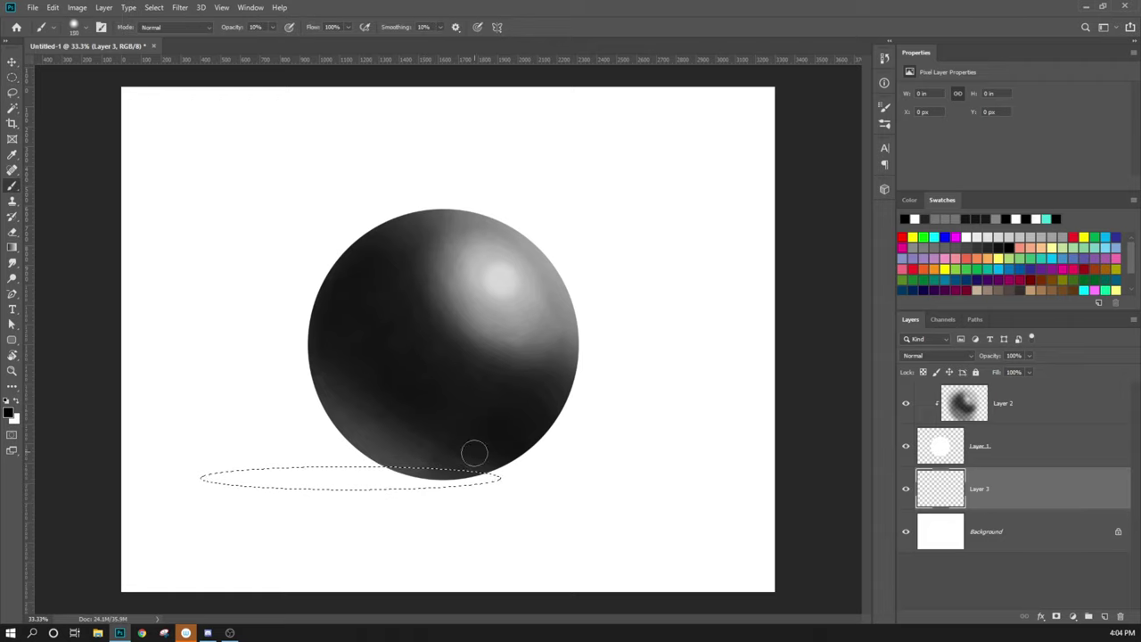
pyautogui.press(']')
pyautogui.press(']')
pyautogui.press(']')
pyautogui.press(']')
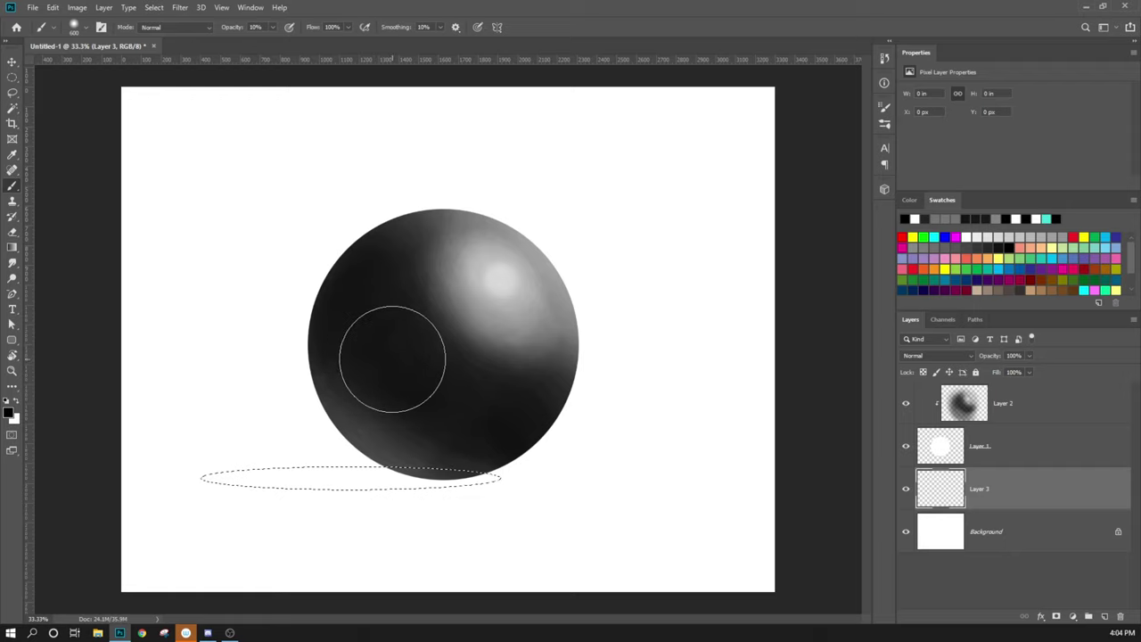
pyautogui.press('g')
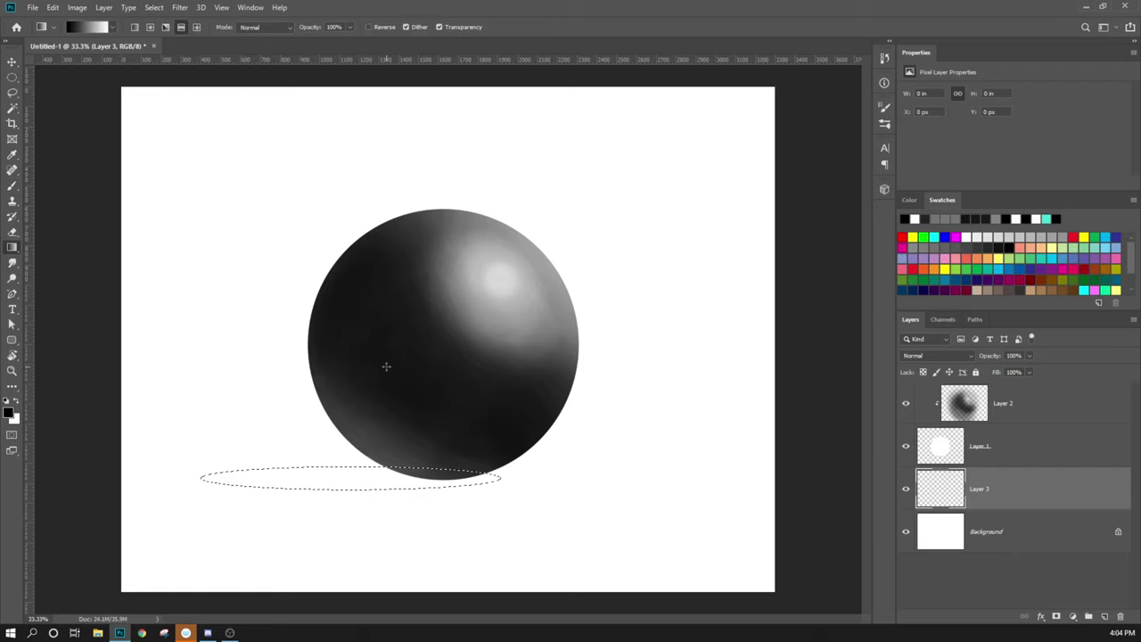
# Pick the foreground-to-transparent gradient preset and try a few fills inside the ellipse
pyautogui.click(113, 28)
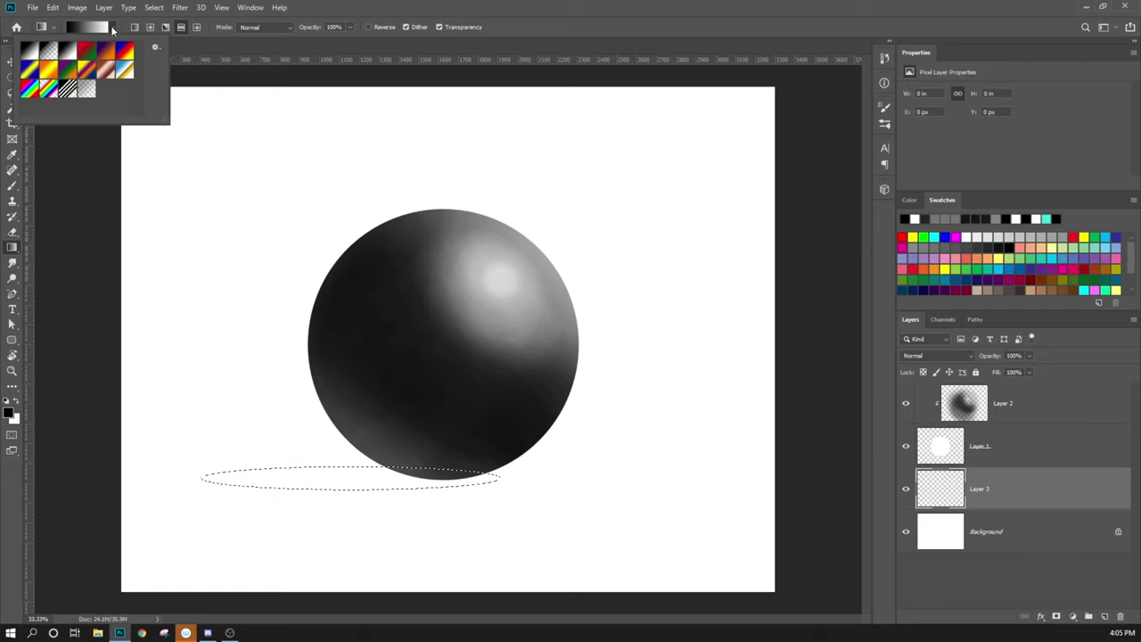
pyautogui.click(49, 52)
pyautogui.click(120, 27)
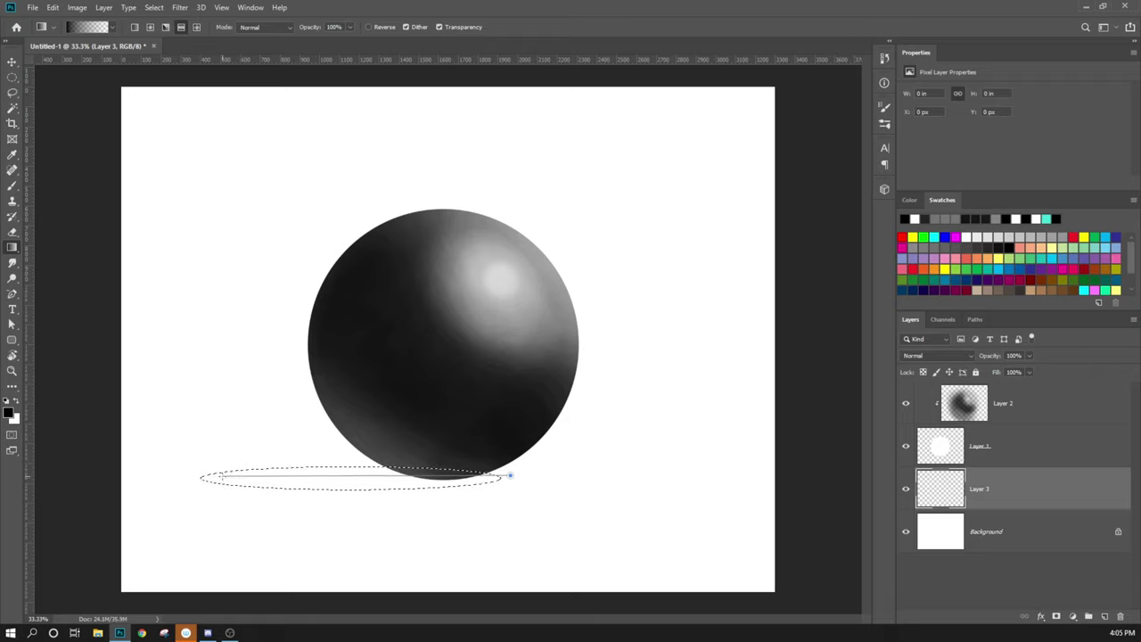
pyautogui.moveTo(510, 475); pyautogui.dragTo(510, 476)
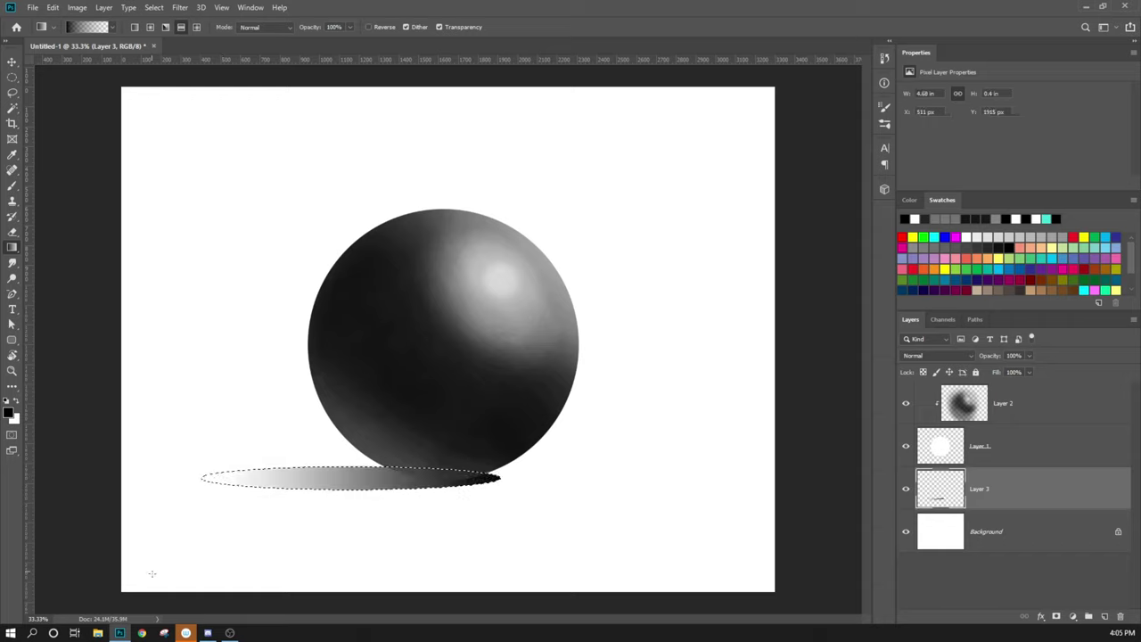
pyautogui.hotkey('ctrl', 'z')
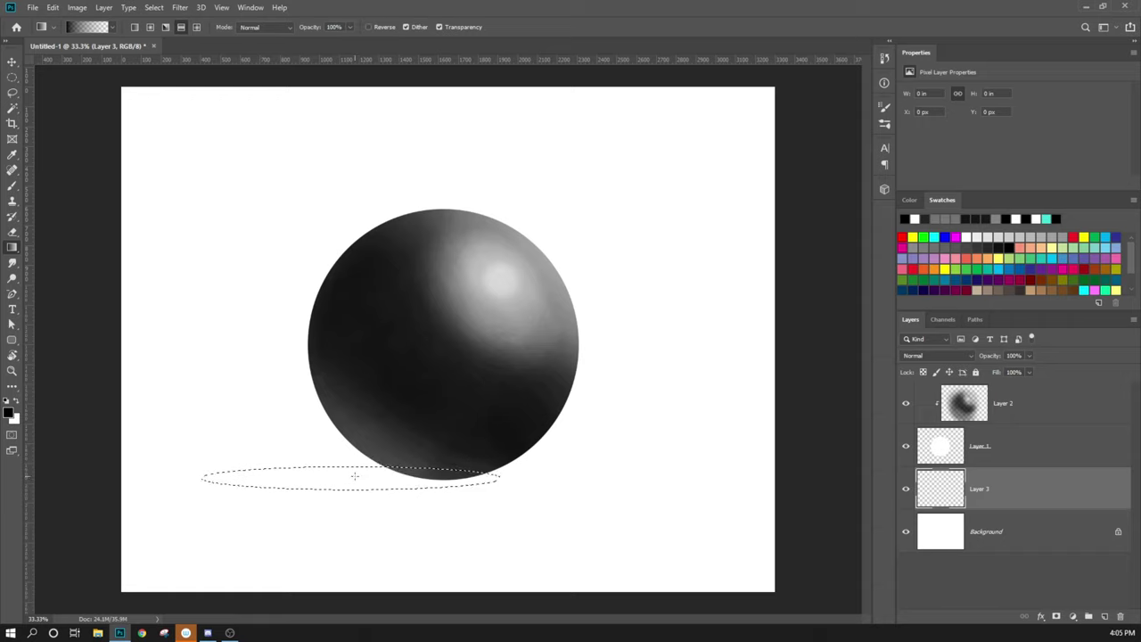
pyautogui.moveTo(358, 477); pyautogui.dragTo(339, 477)
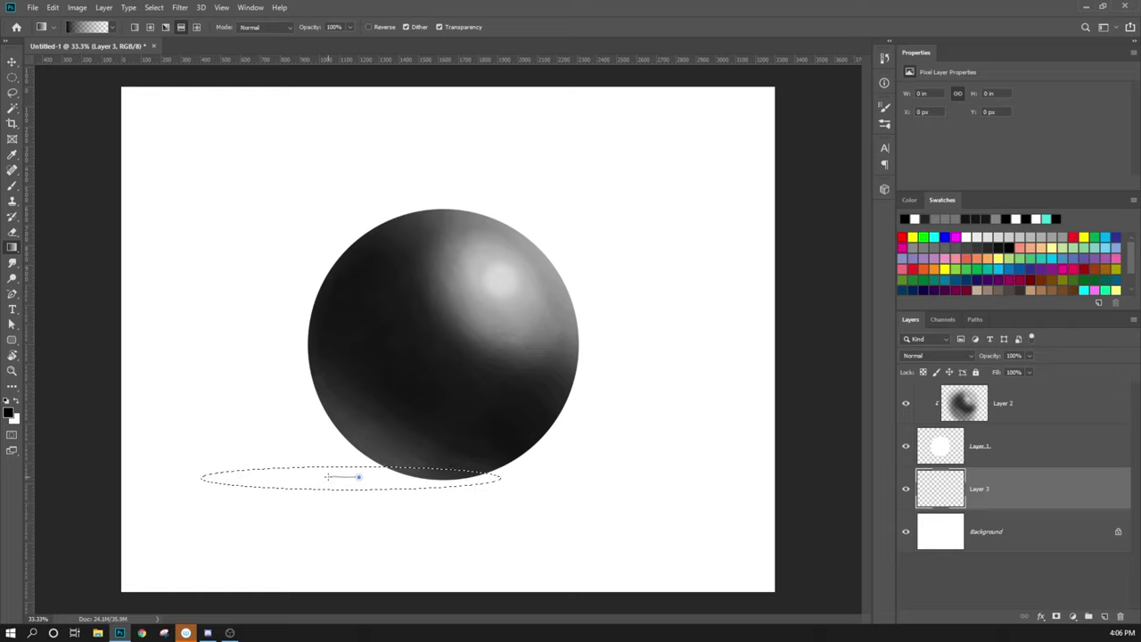
pyautogui.moveTo(327, 477); pyautogui.dragTo(327, 477)
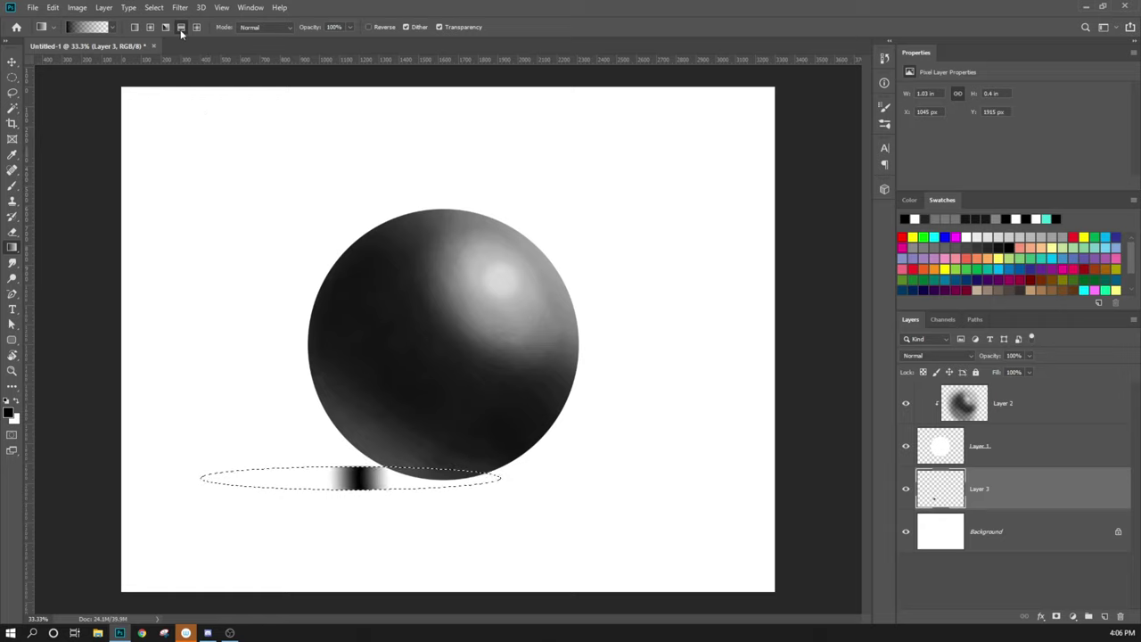
# Switch to a Linear gradient, fill the ellipse dark-right fading leftward, and deselect
pyautogui.click(134, 27)
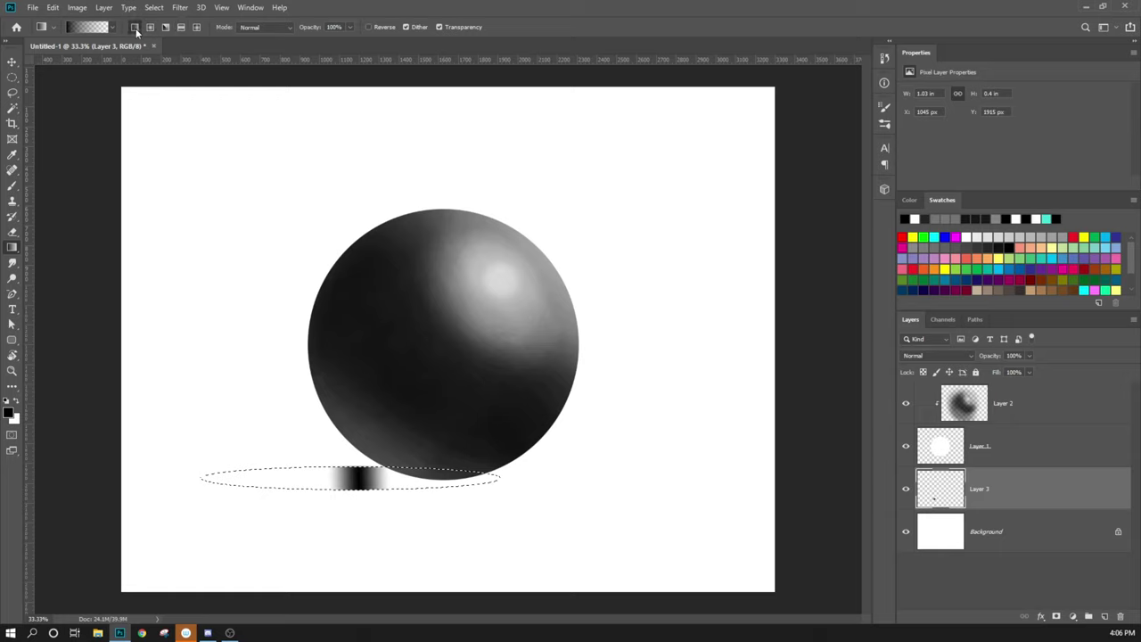
pyautogui.press('Delete')
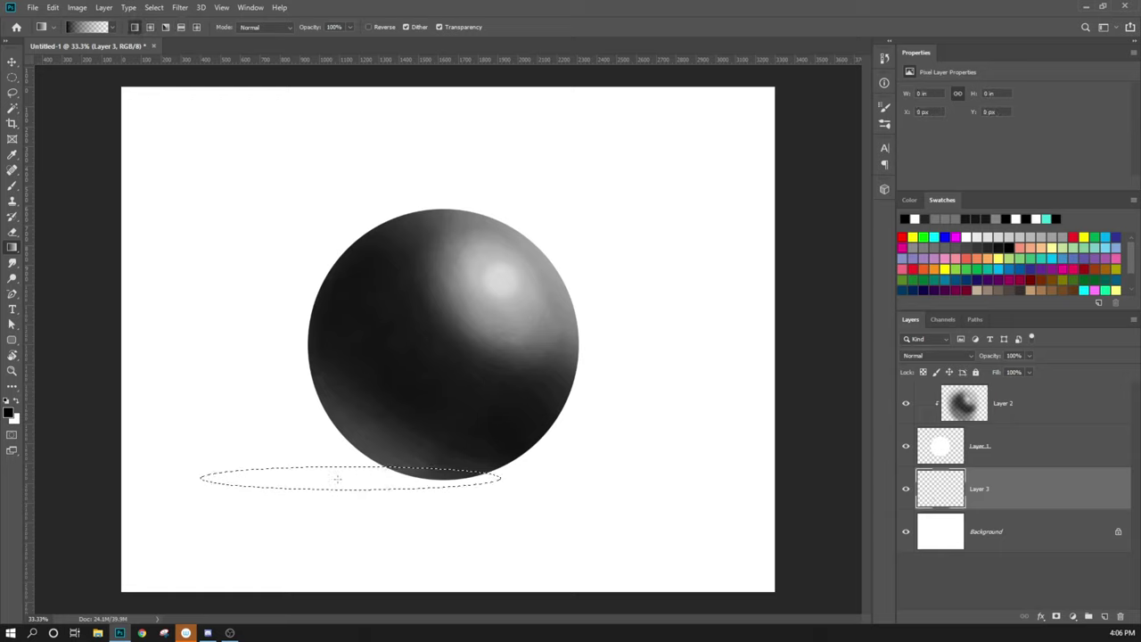
pyautogui.moveTo(327, 479); pyautogui.dragTo(321, 478)
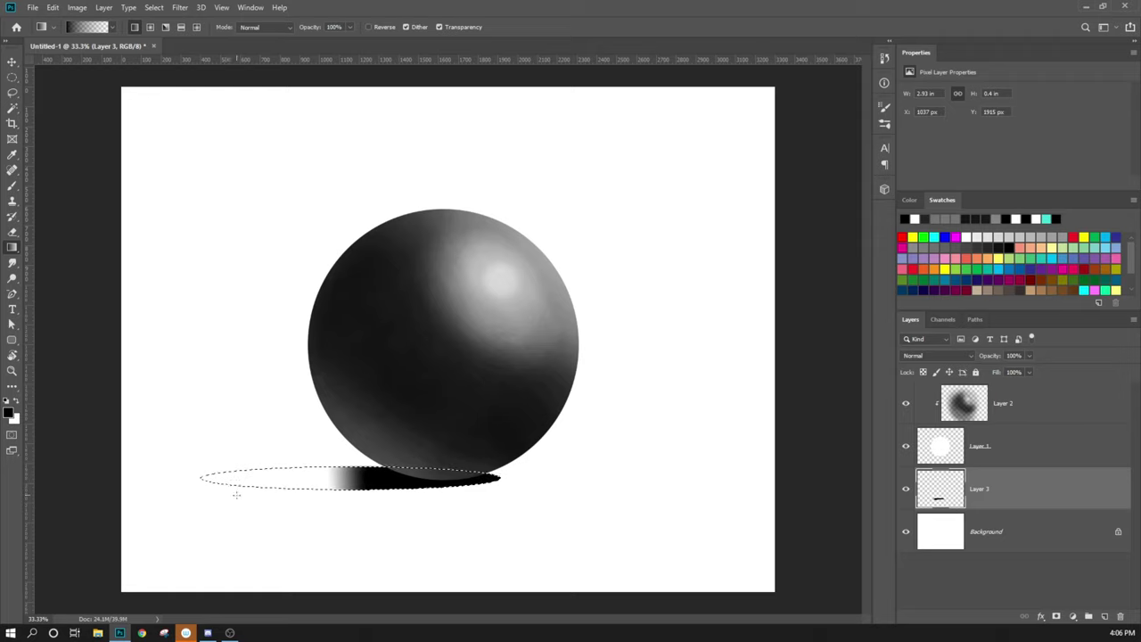
pyautogui.hotkey('ctrl', 'z')
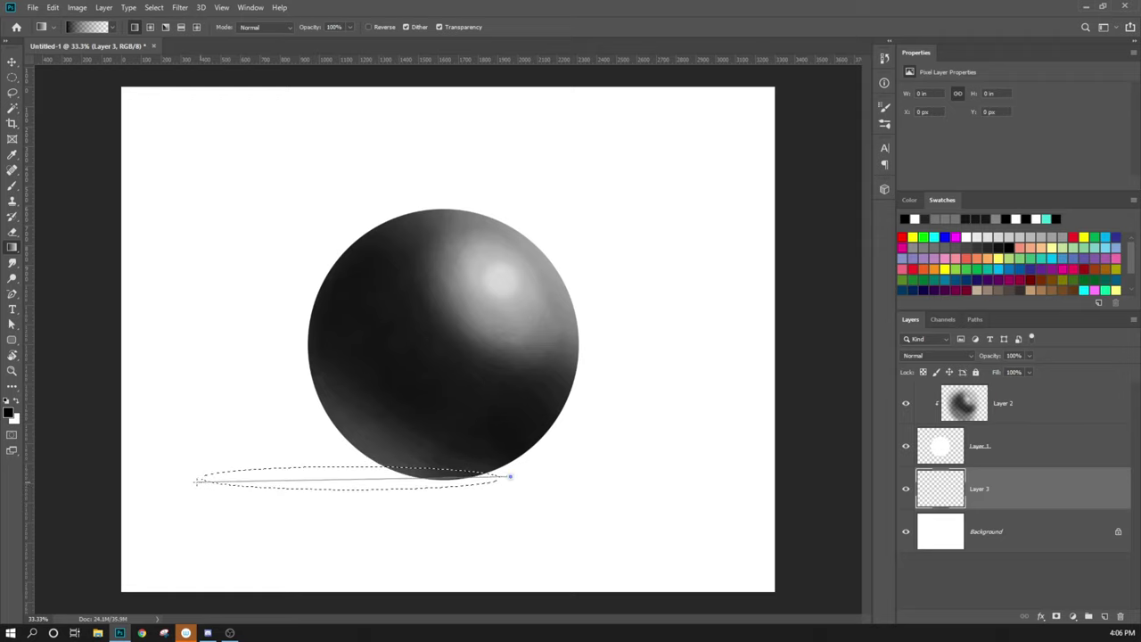
pyautogui.moveTo(190, 480); pyautogui.dragTo(191, 473)
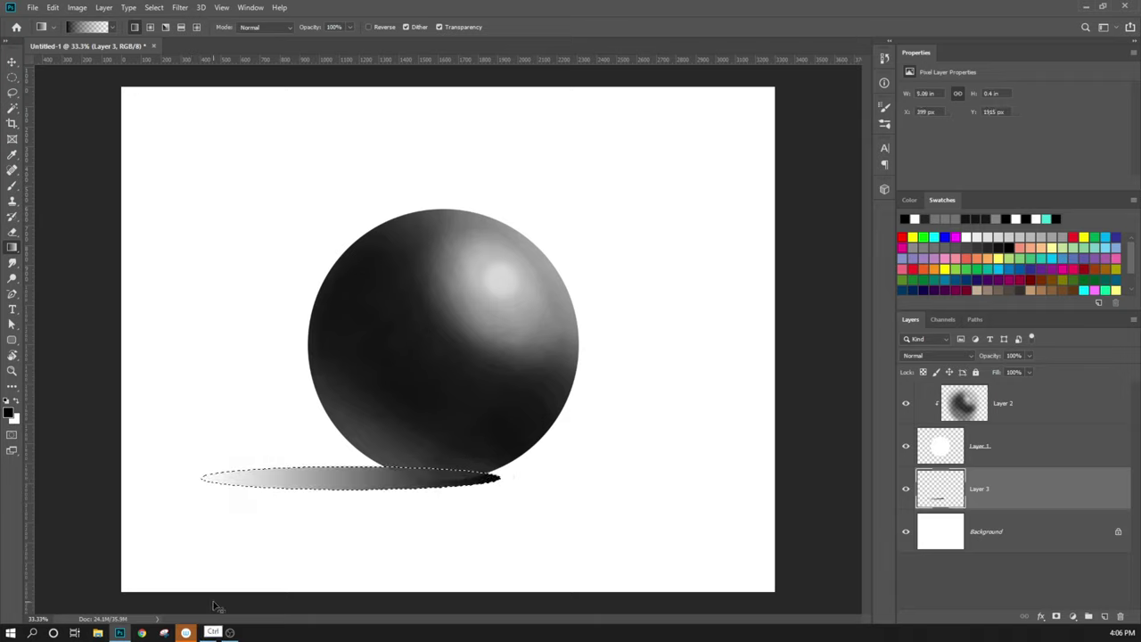
pyautogui.hotkey('ctrl', 'd')
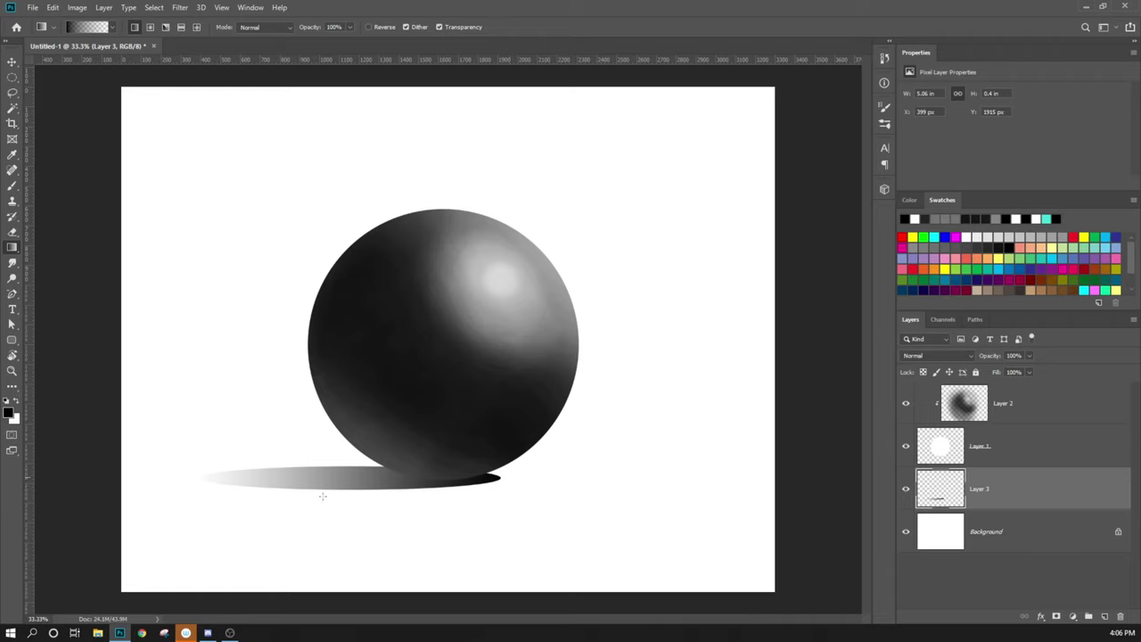
# Free Transform the shadow to about 110% width and nudge it up a few pixels
pyautogui.hotkey('ctrl', 't')
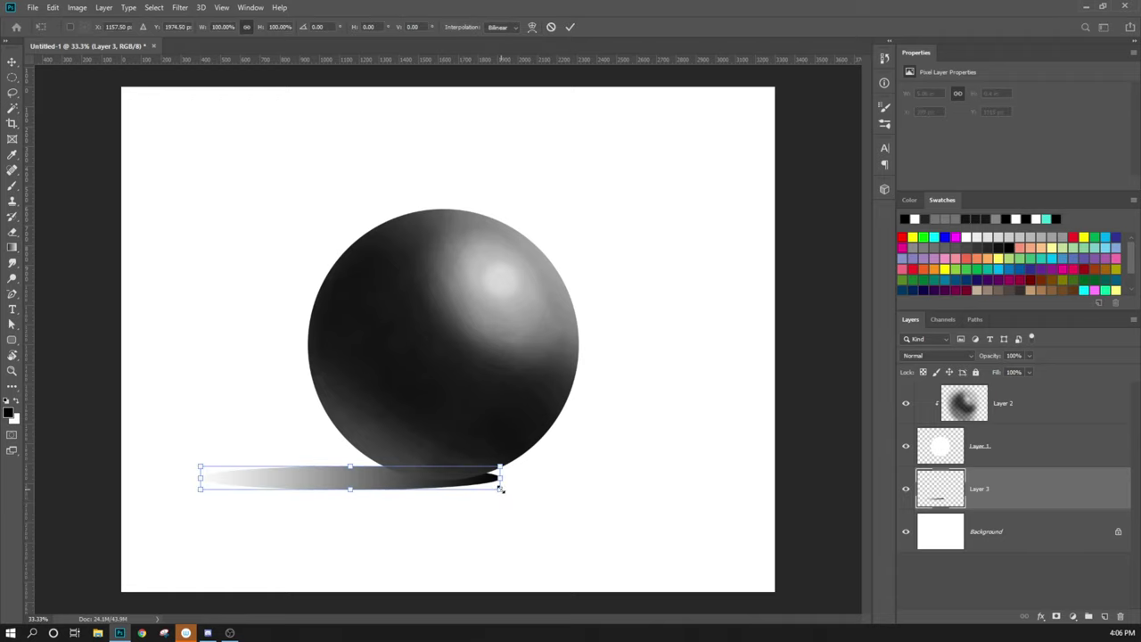
pyautogui.moveTo(500, 490); pyautogui.dragTo(527, 487)
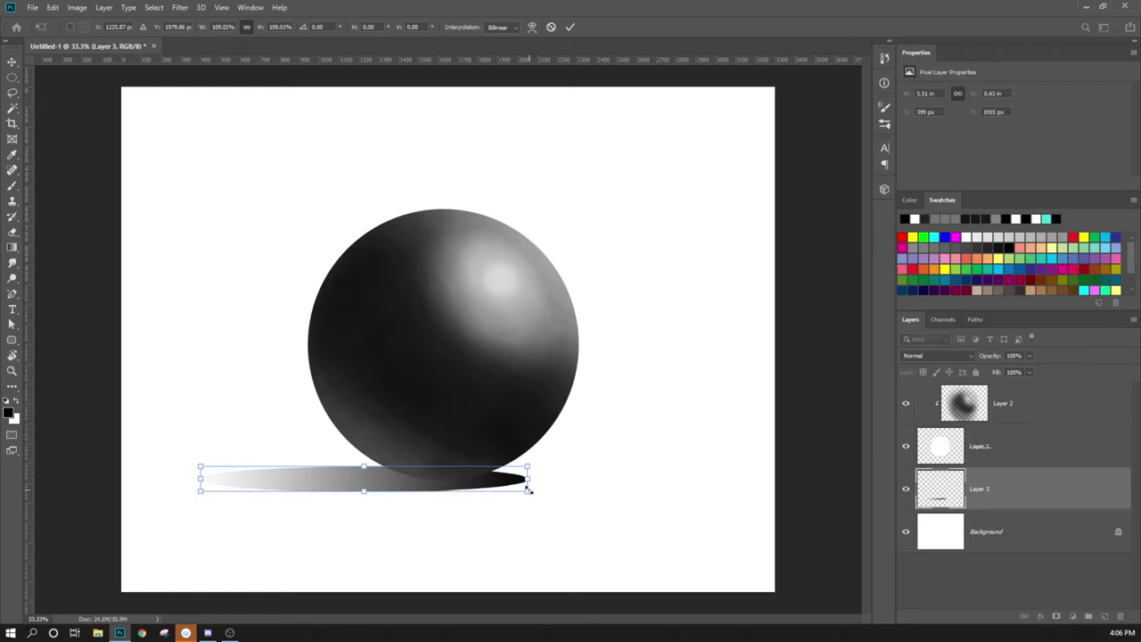
pyautogui.moveTo(526, 477); pyautogui.dragTo(480, 483)
pyautogui.press('Up')
pyautogui.press('Up')
pyautogui.press('Up')
pyautogui.press('Up')
pyautogui.press('Up')
pyautogui.press('Up')
pyautogui.press('Up')
pyautogui.press('Up')
pyautogui.press('Up')
pyautogui.press('Up')
pyautogui.press('Up')
pyautogui.press('Up')
pyautogui.press('Up')
pyautogui.press('Up')
pyautogui.press('Up')
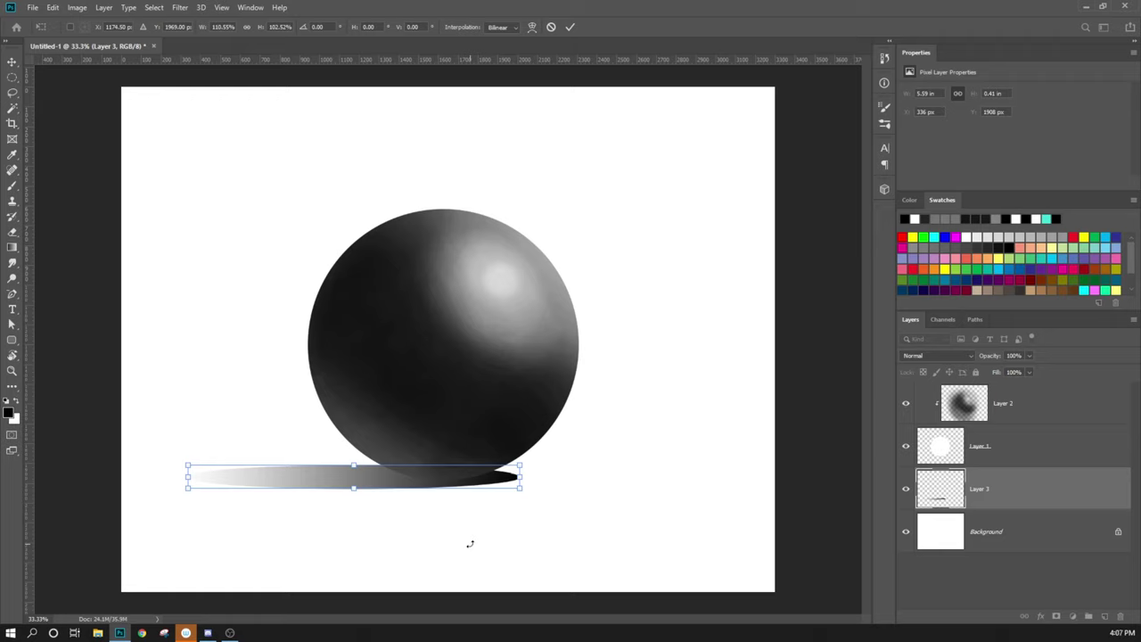
pyautogui.press('Return')
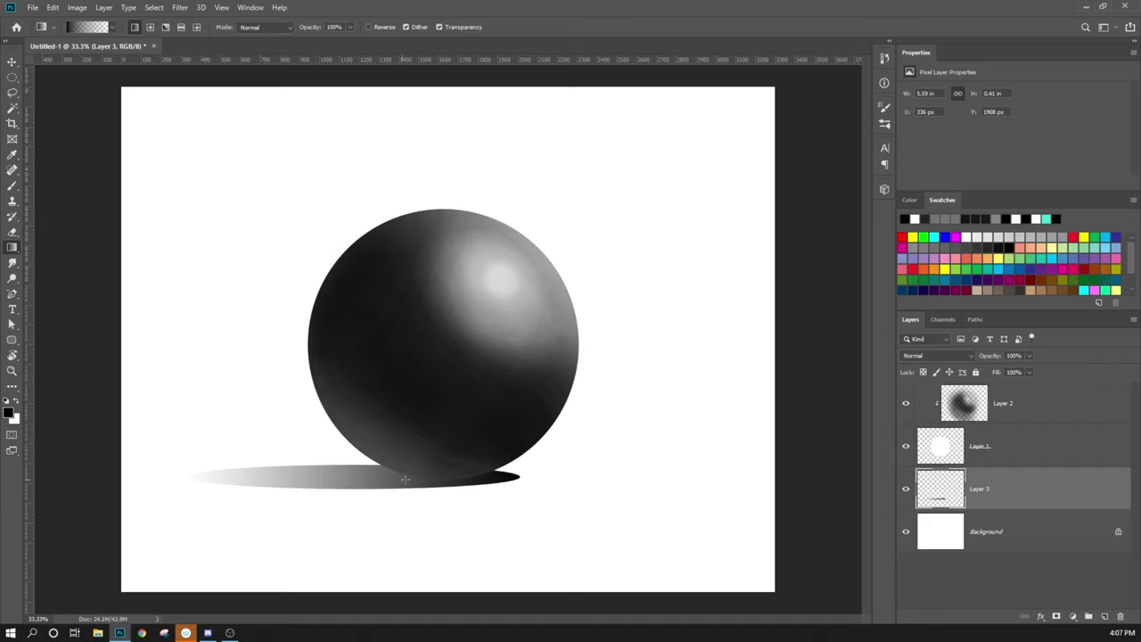
# Move the cast shadow further left beneath the sphere with Shift+arrow nudges
pyautogui.press('v')
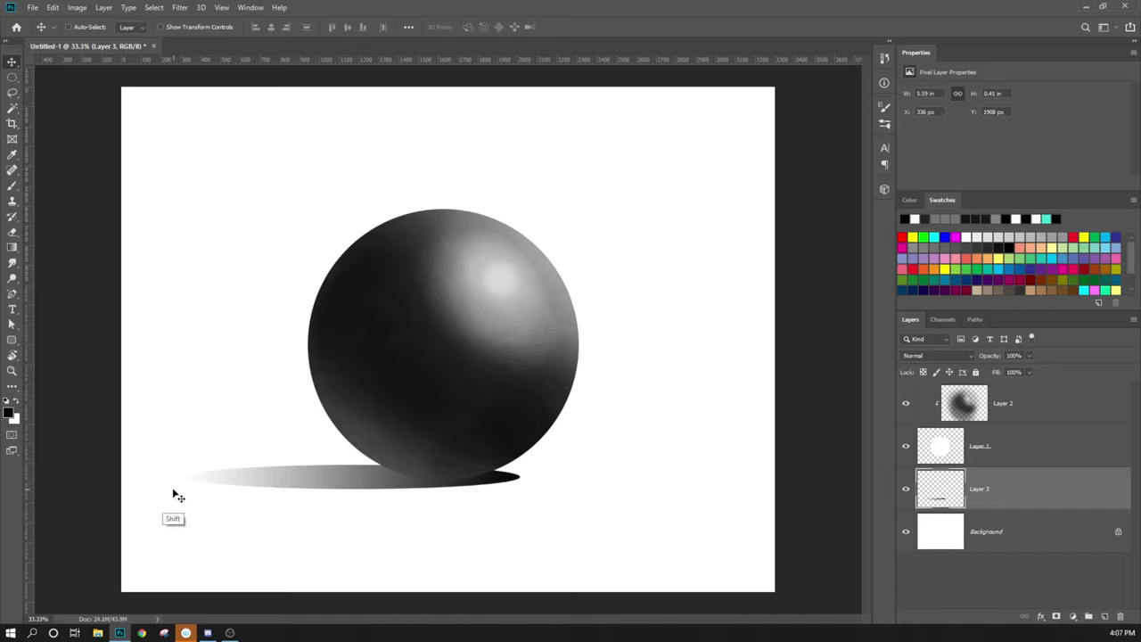
pyautogui.hotkey('shift', 'Down')
pyautogui.hotkey('shift', 'Left')
pyautogui.hotkey('shift', 'Left')
pyautogui.hotkey('shift', 'Left')
pyautogui.hotkey('shift', 'Left')
pyautogui.hotkey('shift', 'Up')
pyautogui.hotkey('shift', 'Up')
pyautogui.hotkey('shift', 'Left')
pyautogui.hotkey('shift', 'Left')
pyautogui.hotkey('shift', 'Left')
pyautogui.hotkey('shift', 'Left')
pyautogui.hotkey('shift', 'Left')
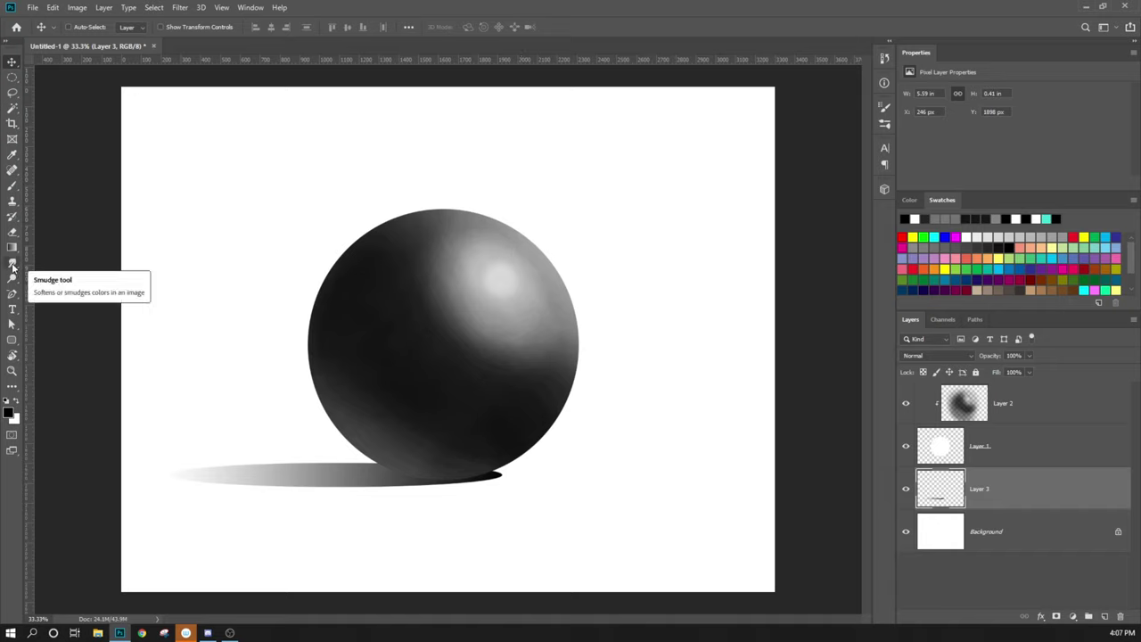
pyautogui.moveTo(13, 267); pyautogui.dragTo(36, 264)
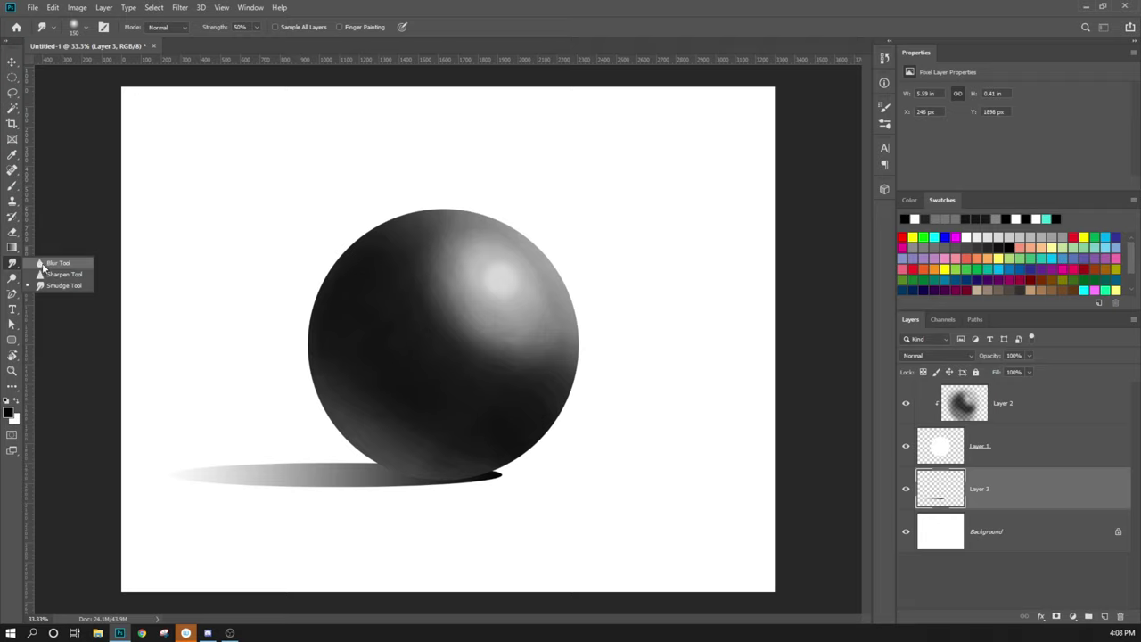
# Blur the shadow's left tip with a 400 px Blur brush and zoom in for a close-up
pyautogui.click(42, 267)
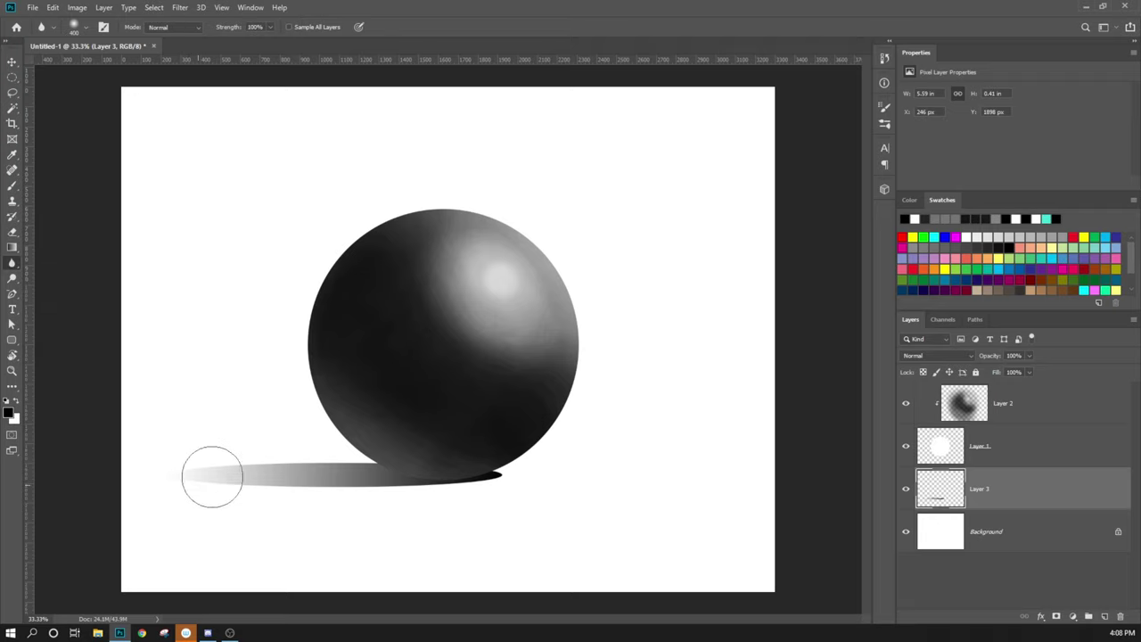
pyautogui.moveTo(206, 487)
pyautogui.mouseDown()
pyautogui.moveTo(240, 469)
pyautogui.moveTo(242, 481)
pyautogui.moveTo(257, 464)
pyautogui.moveTo(217, 481)
pyautogui.mouseUp()
pyautogui.hotkey('ctrl', '+')
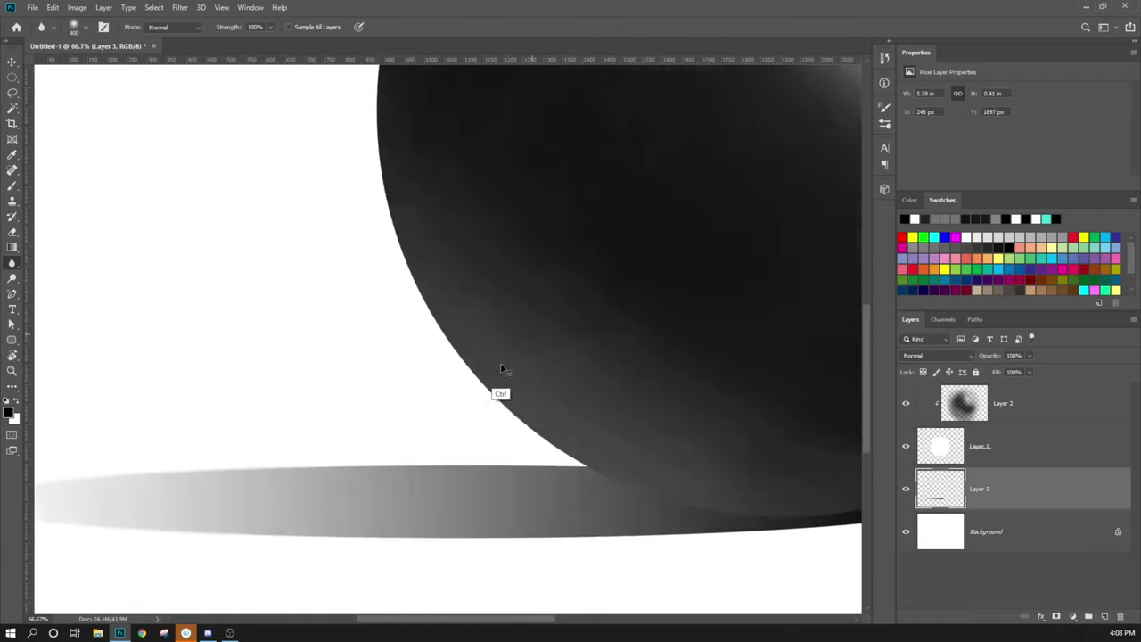
pyautogui.hotkey('ctrl', '+')
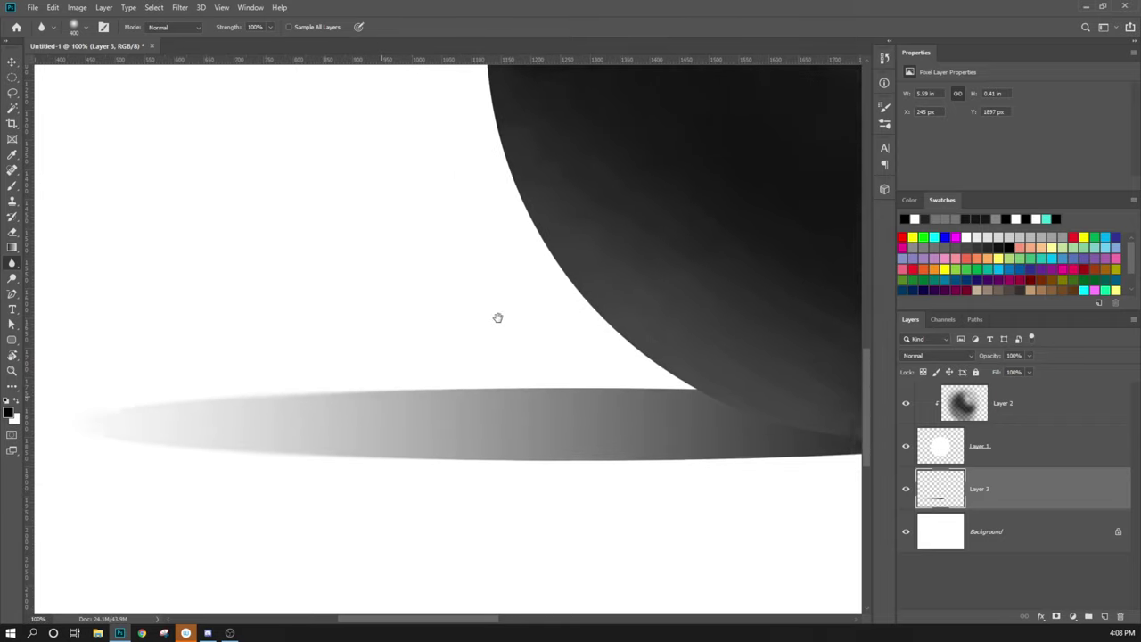
pyautogui.moveTo(510, 312)
pyautogui.mouseDown()
pyautogui.moveTo(407, 405)
pyautogui.moveTo(458, 443)
pyautogui.moveTo(517, 324)
pyautogui.moveTo(451, 329)
pyautogui.mouseUp()
pyautogui.rightClick(169, 407)
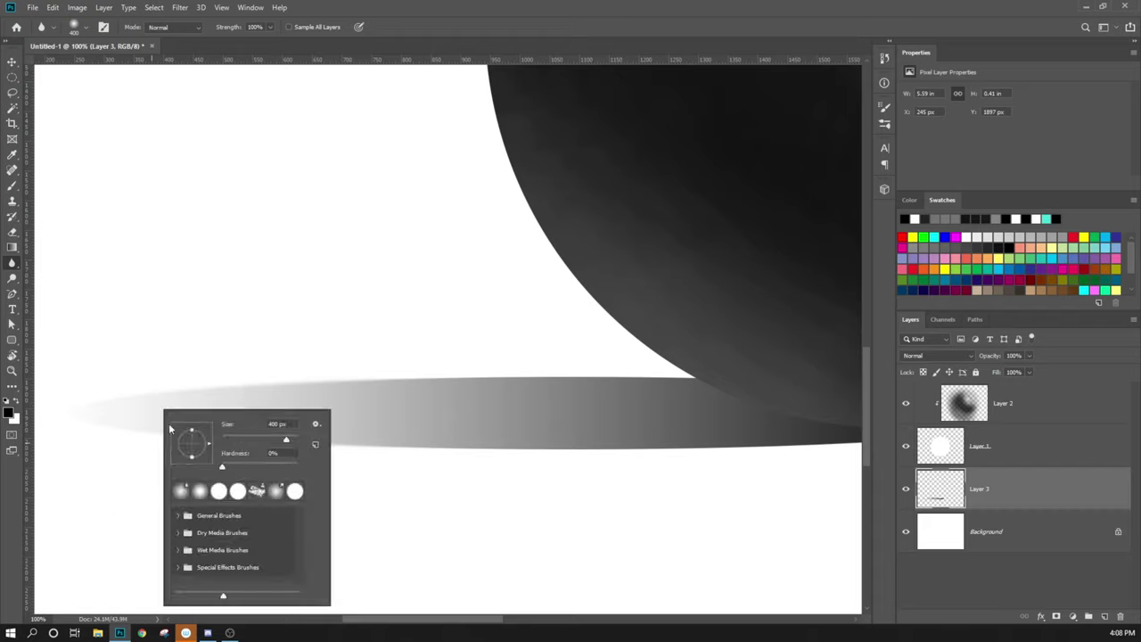
pyautogui.click(223, 358)
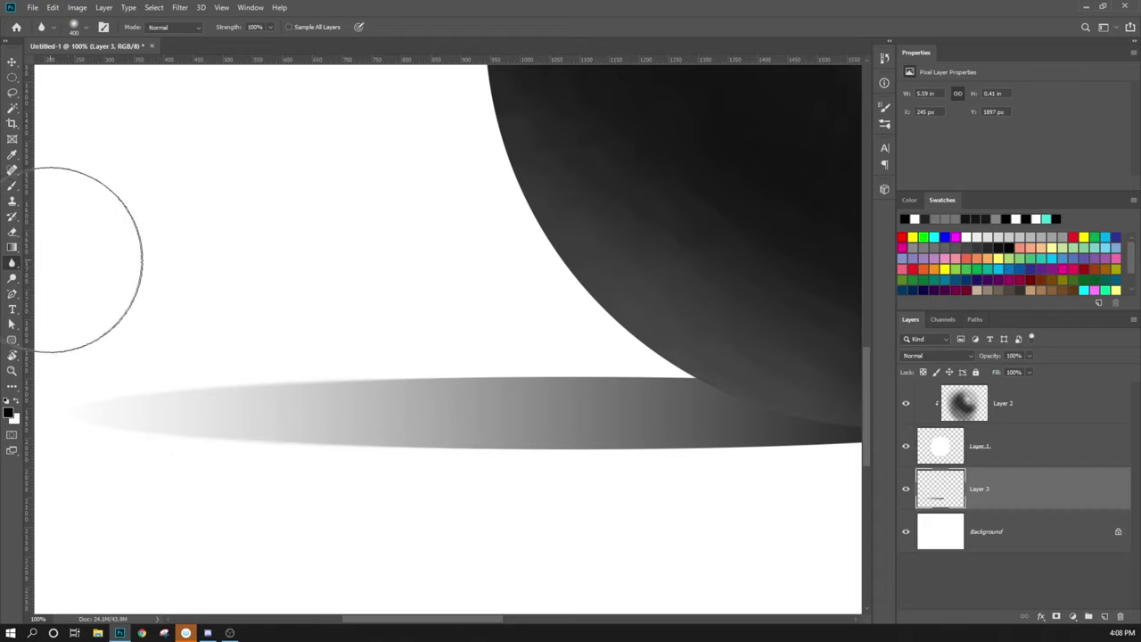
pyautogui.rightClick(13, 260)
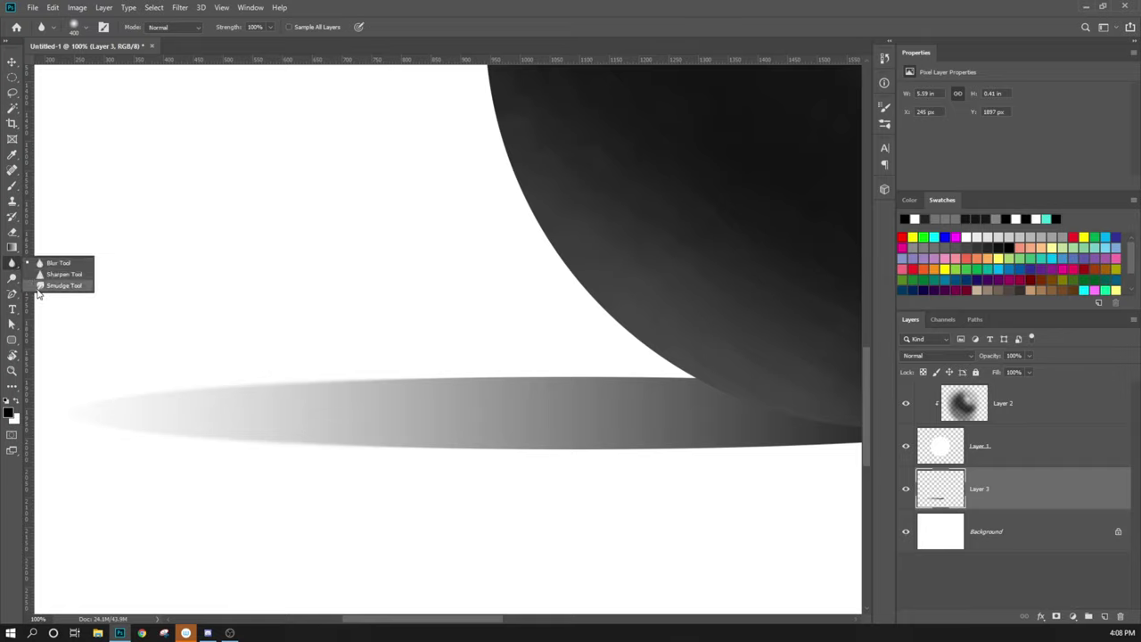
# Try a 100%-strength Smudge smear pulled off the shadow, then undo it
pyautogui.click(36, 288)
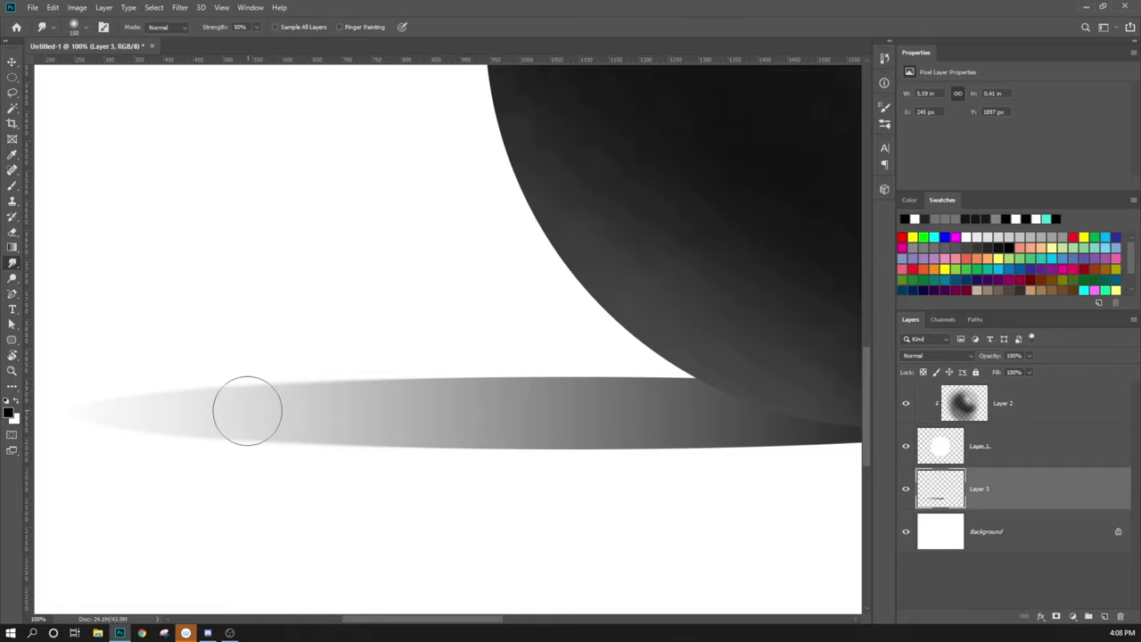
pyautogui.moveTo(247, 411); pyautogui.dragTo(242, 439)
pyautogui.moveTo(237, 23); pyautogui.dragTo(239, 22)
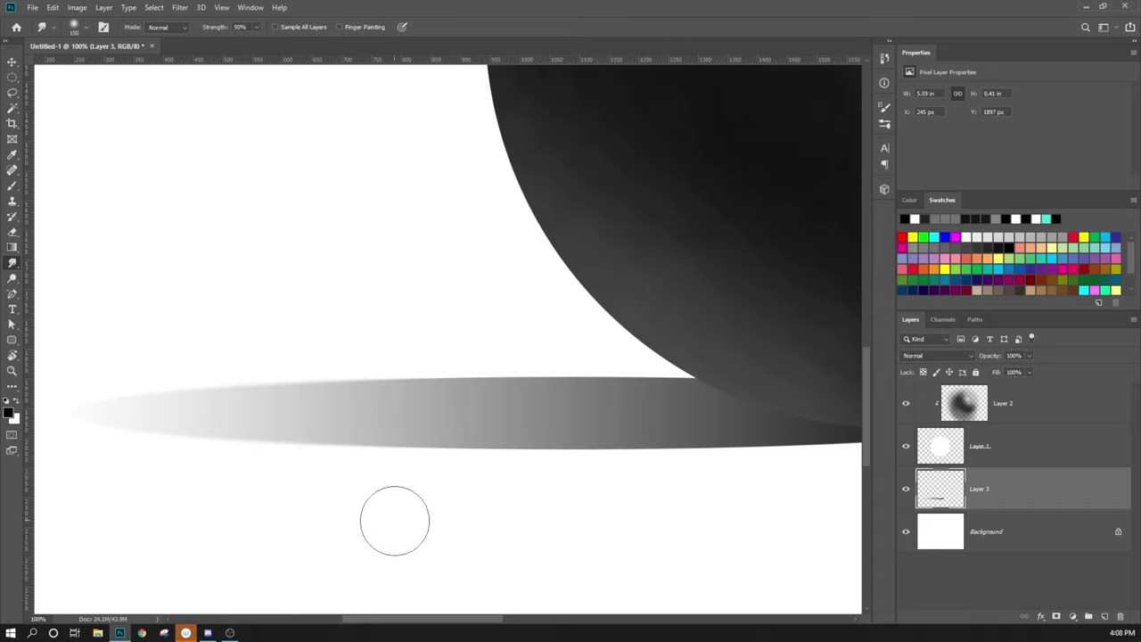
pyautogui.click(257, 27)
pyautogui.moveTo(271, 41); pyautogui.dragTo(336, 115)
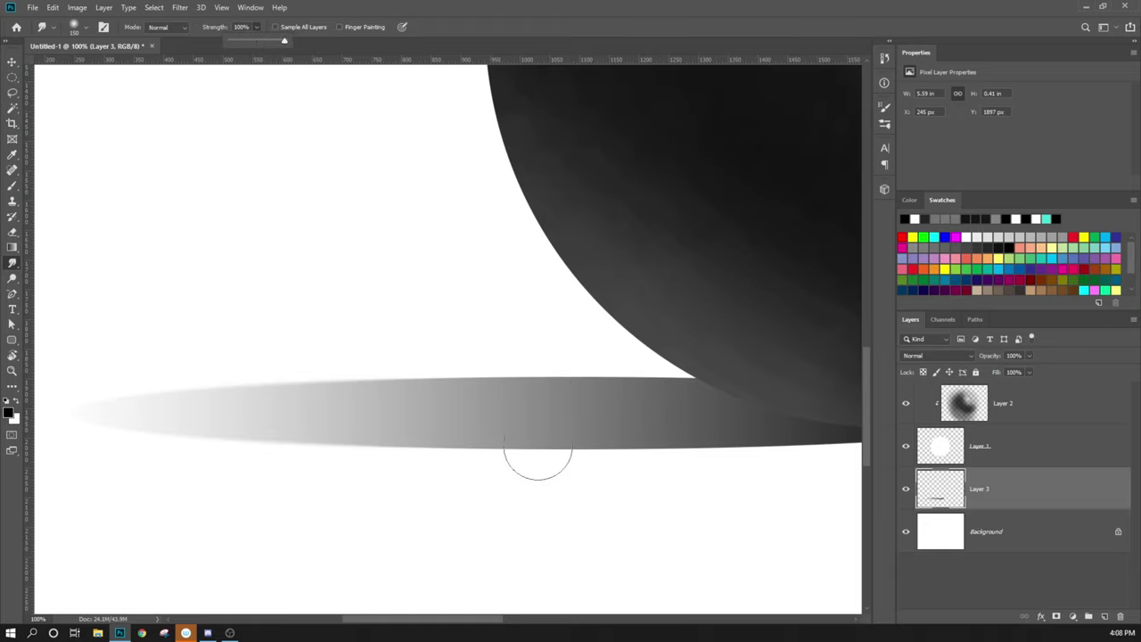
pyautogui.moveTo(537, 454)
pyautogui.mouseDown()
pyautogui.moveTo(434, 510)
pyautogui.moveTo(237, 571)
pyautogui.mouseUp()
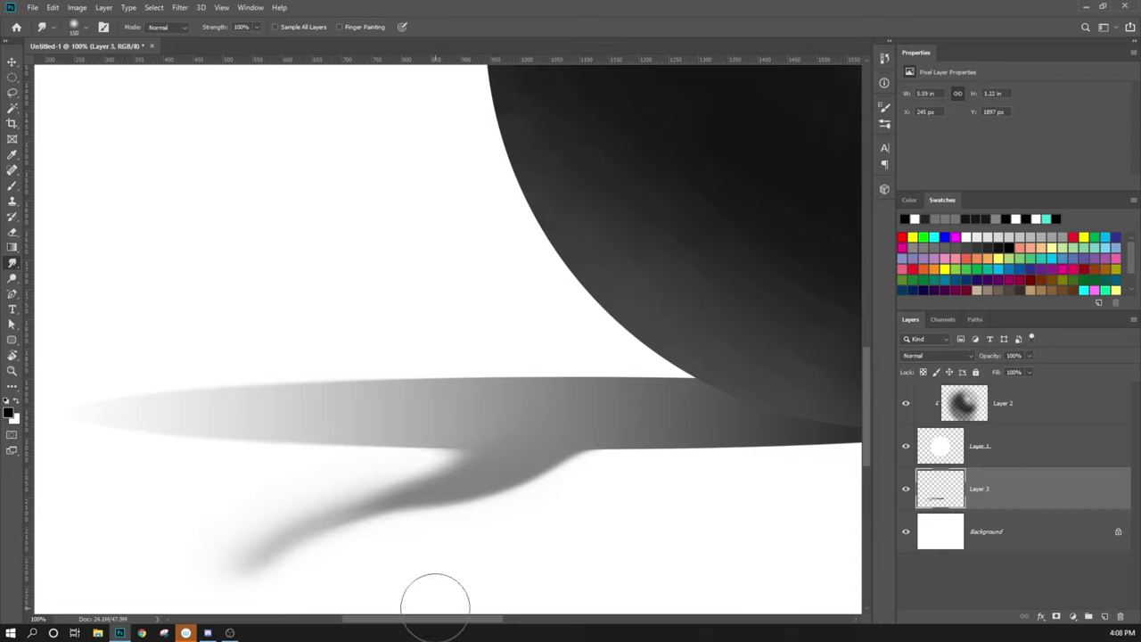
pyautogui.hotkey('ctrl', 'z')
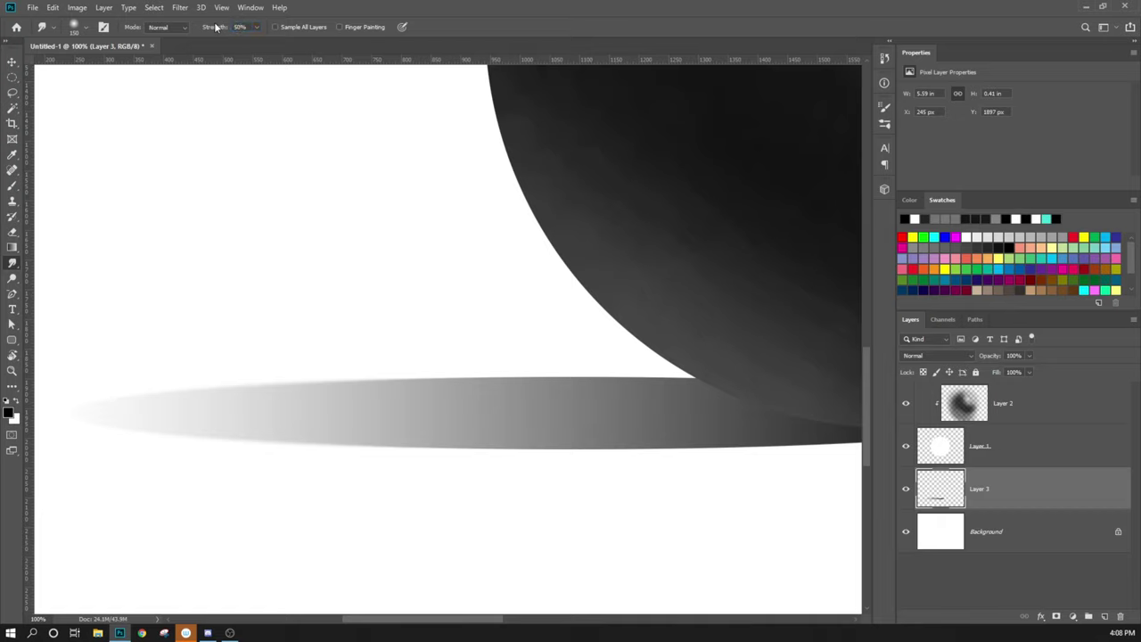
# Smudge the shadow's lower edge downward along its left, middle and bump areas
pyautogui.moveTo(102, 395)
pyautogui.mouseDown()
pyautogui.moveTo(240, 379)
pyautogui.moveTo(325, 387)
pyautogui.moveTo(104, 404)
pyautogui.moveTo(152, 369)
pyautogui.moveTo(158, 400)
pyautogui.moveTo(226, 387)
pyautogui.moveTo(313, 394)
pyautogui.moveTo(303, 387)
pyautogui.moveTo(419, 381)
pyautogui.moveTo(436, 369)
pyautogui.moveTo(486, 375)
pyautogui.mouseUp()
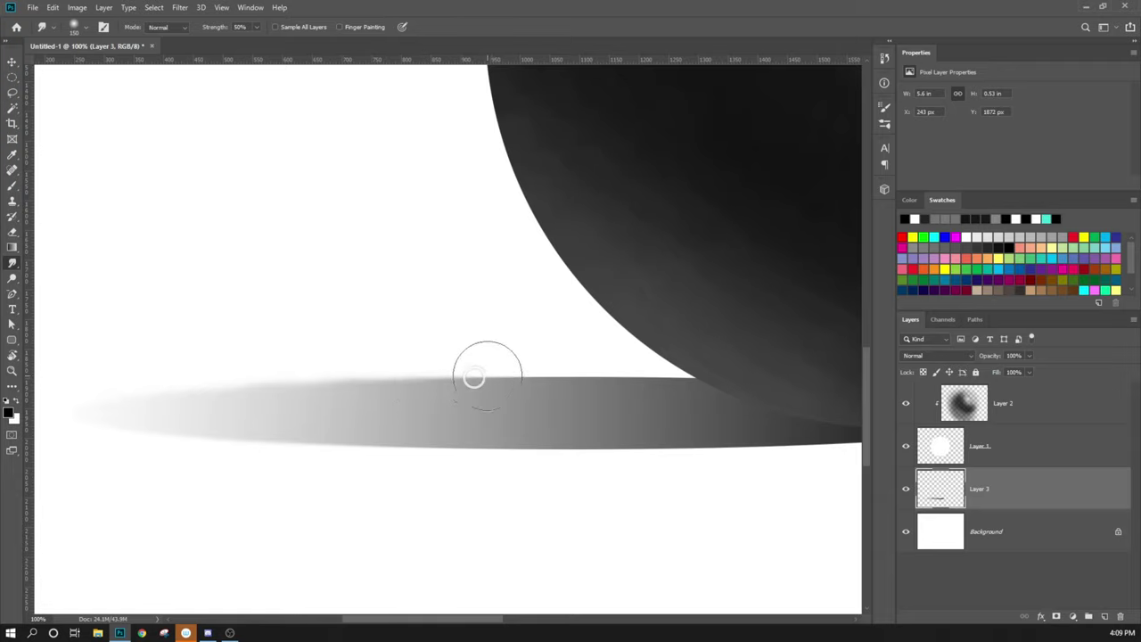
pyautogui.rightClick(318, 445)
pyautogui.press('Escape')
pyautogui.moveTo(275, 438)
pyautogui.mouseDown()
pyautogui.moveTo(243, 449)
pyautogui.moveTo(234, 437)
pyautogui.moveTo(178, 440)
pyautogui.moveTo(156, 410)
pyautogui.moveTo(94, 408)
pyautogui.mouseUp()
pyautogui.moveTo(338, 451)
pyautogui.mouseDown()
pyautogui.moveTo(318, 448)
pyautogui.moveTo(344, 441)
pyautogui.moveTo(428, 461)
pyautogui.moveTo(452, 447)
pyautogui.moveTo(502, 463)
pyautogui.mouseUp()
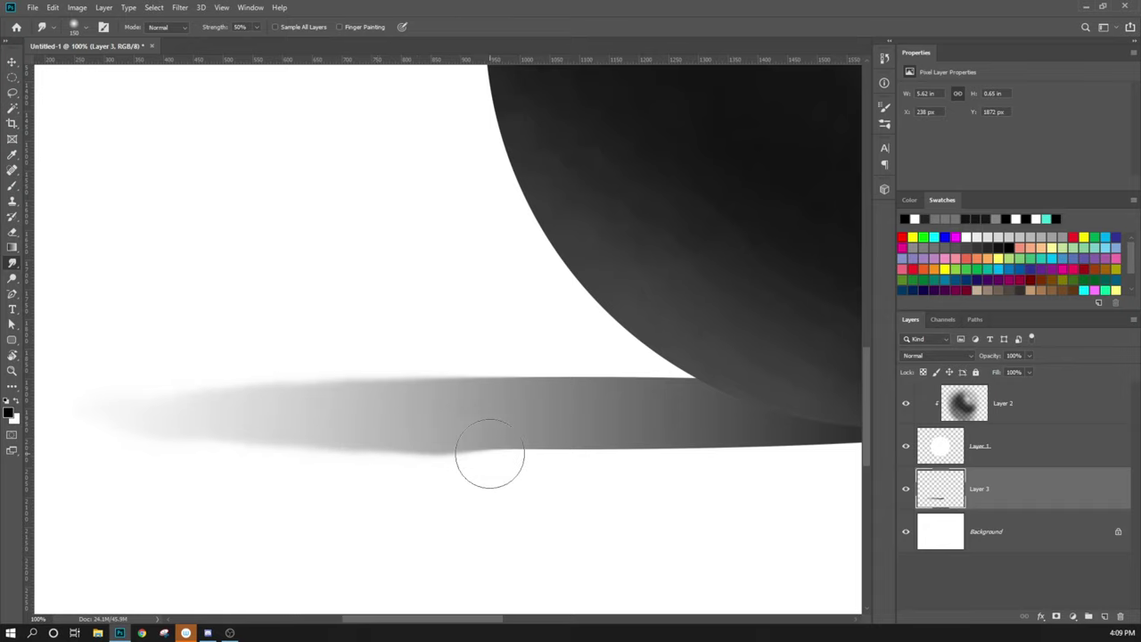
pyautogui.moveTo(488, 459)
pyautogui.mouseDown()
pyautogui.moveTo(575, 458)
pyautogui.moveTo(451, 464)
pyautogui.moveTo(450, 453)
pyautogui.moveTo(520, 451)
pyautogui.mouseUp()
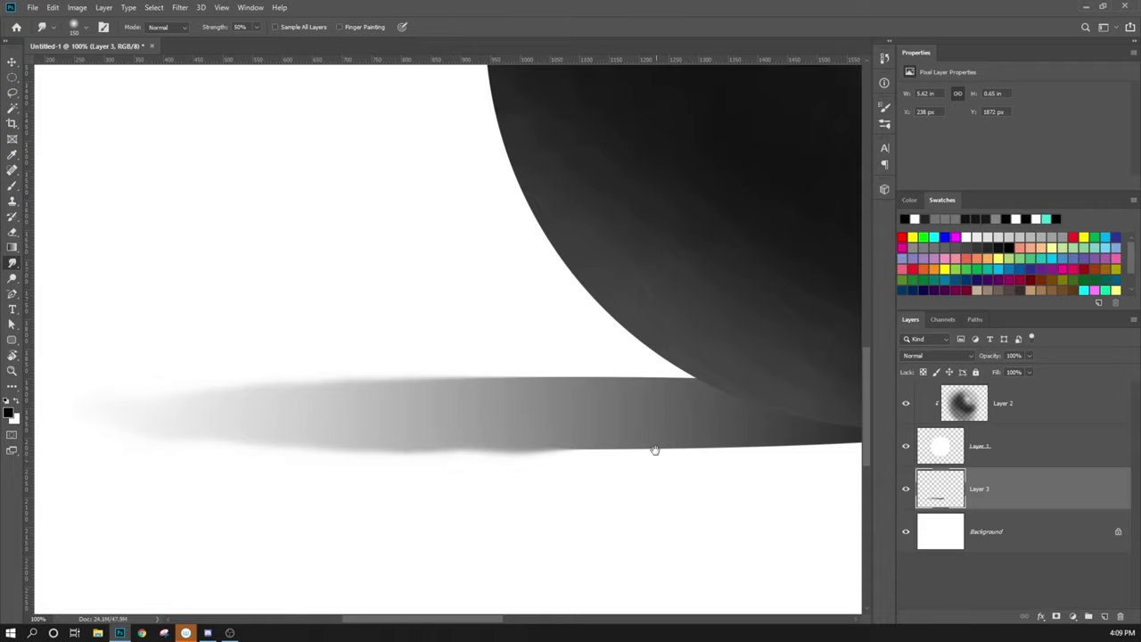
pyautogui.moveTo(654, 448)
pyautogui.mouseDown()
pyautogui.moveTo(418, 496)
pyautogui.moveTo(321, 472)
pyautogui.mouseUp()
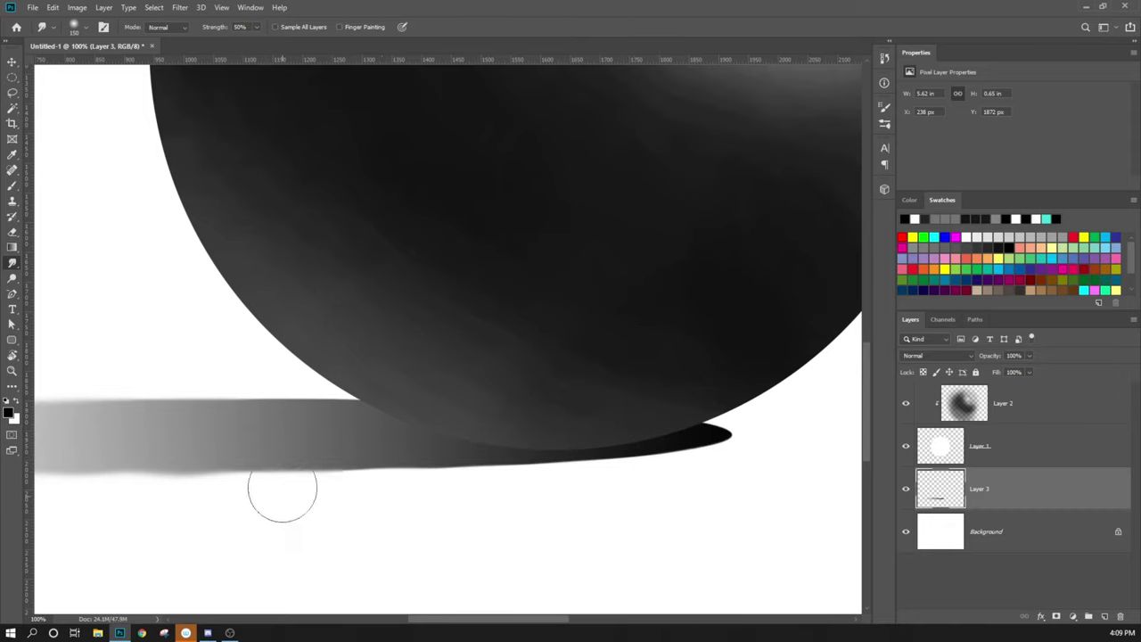
# Blur along the grey shadow and its lower edge with the Blur tool
pyautogui.rightClick(13, 264)
pyautogui.click(53, 260)
pyautogui.moveTo(270, 454); pyautogui.dragTo(617, 434)
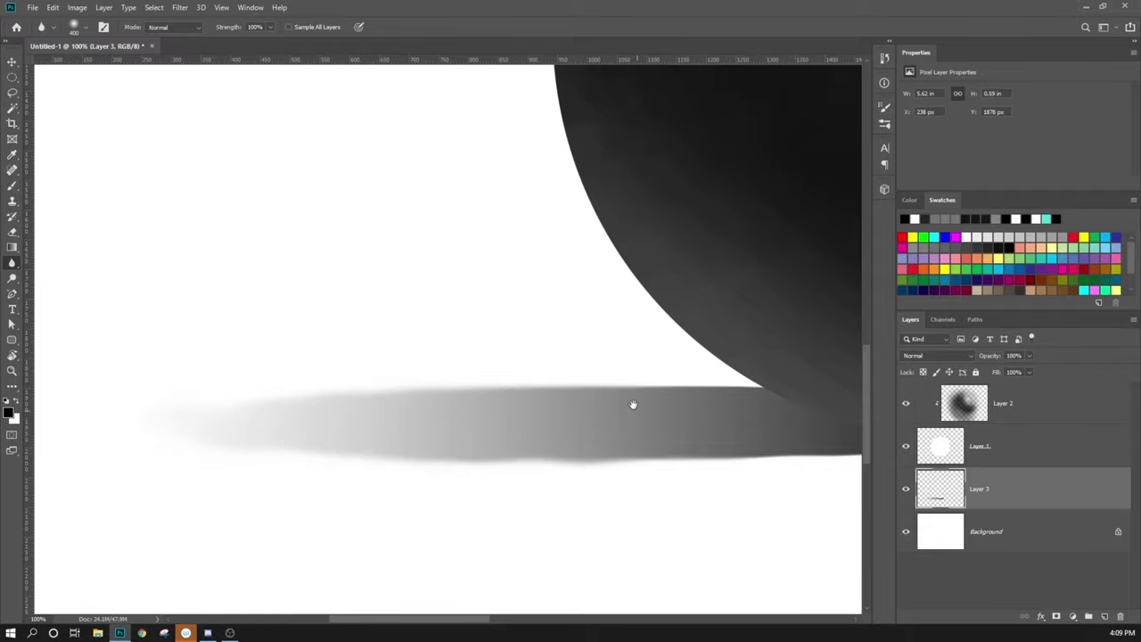
pyautogui.moveTo(624, 402); pyautogui.dragTo(473, 540)
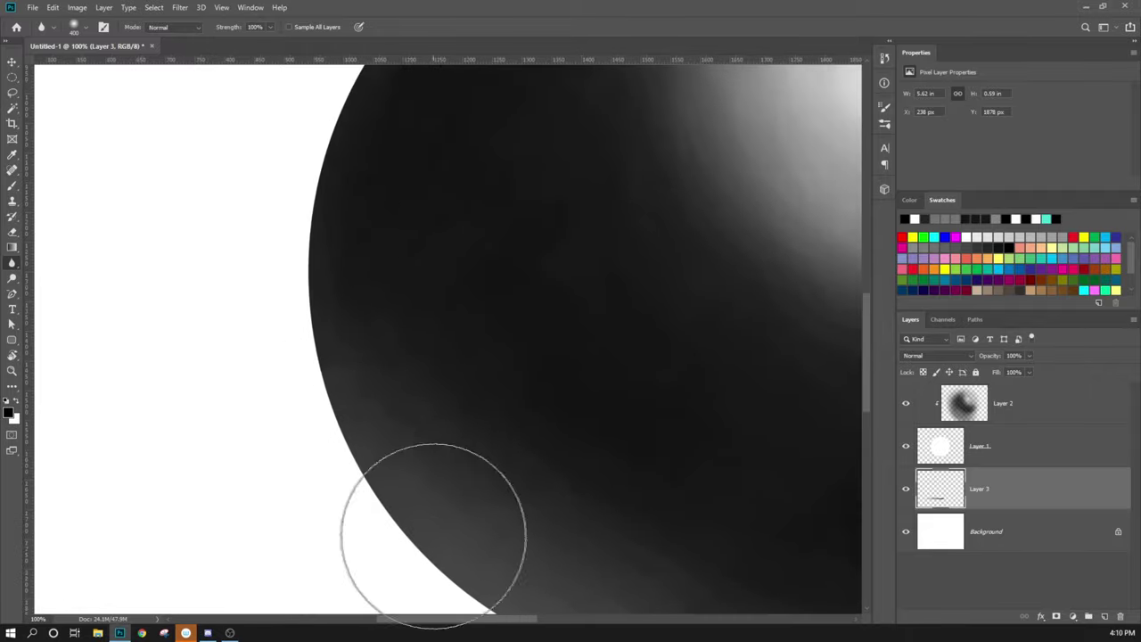
pyautogui.moveTo(488, 547); pyautogui.dragTo(528, 241)
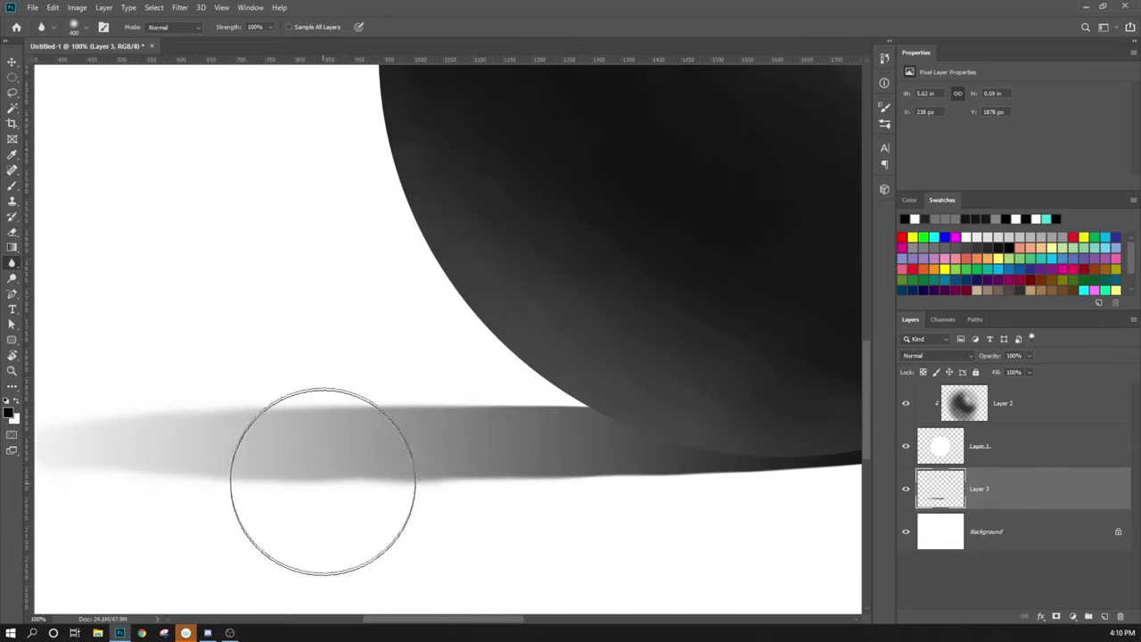
pyautogui.moveTo(375, 484)
pyautogui.mouseDown()
pyautogui.moveTo(336, 478)
pyautogui.moveTo(297, 453)
pyautogui.moveTo(278, 480)
pyautogui.mouseUp()
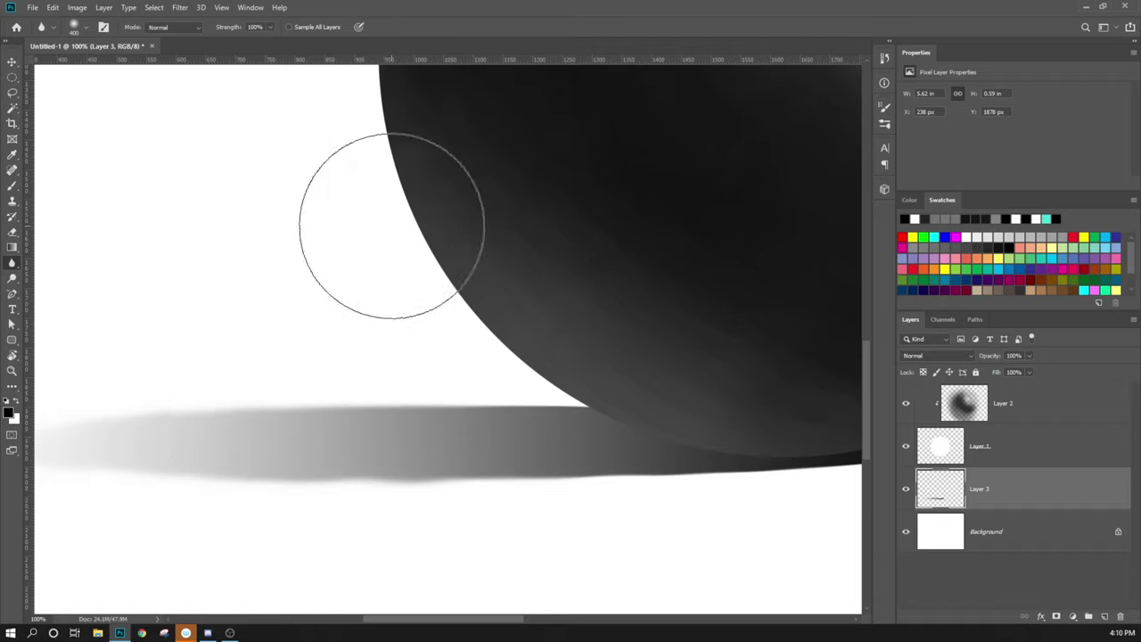
pyautogui.moveTo(170, 425)
pyautogui.mouseDown()
pyautogui.moveTo(209, 500)
pyautogui.moveTo(130, 431)
pyautogui.moveTo(379, 471)
pyautogui.moveTo(344, 467)
pyautogui.moveTo(306, 514)
pyautogui.moveTo(295, 459)
pyautogui.moveTo(272, 505)
pyautogui.moveTo(285, 464)
pyautogui.mouseUp()
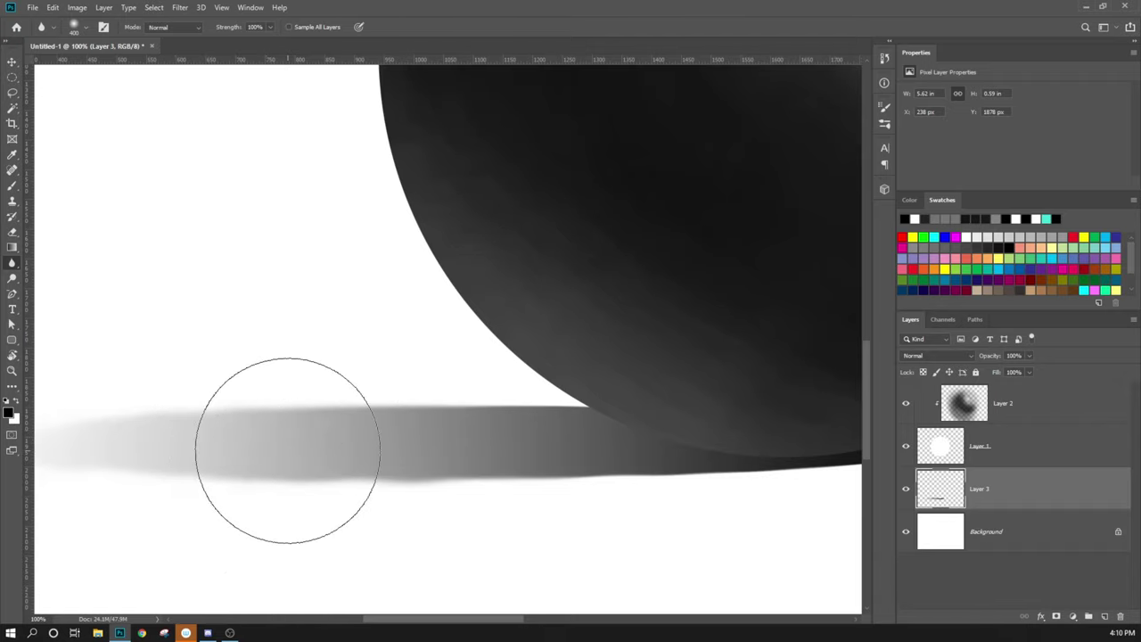
# Zoom out to see the whole drawing and set up a large Eraser brush of about 700 px
pyautogui.hotkey('ctrl', '-')
pyautogui.hotkey('ctrl', '-')
pyautogui.hotkey('ctrl', '-')
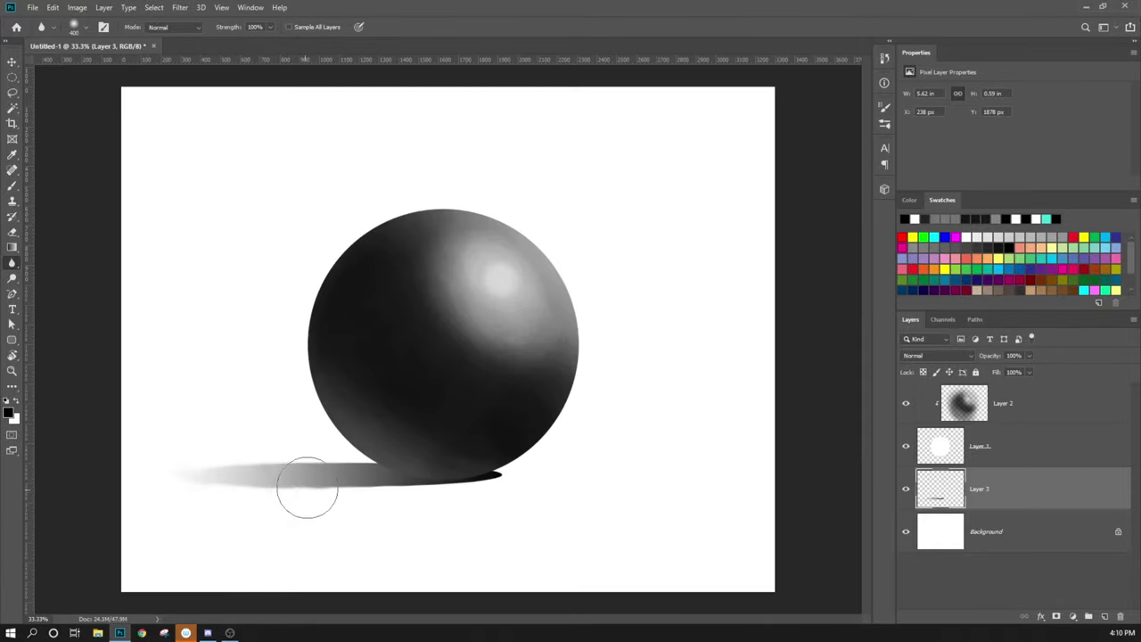
pyautogui.press('e')
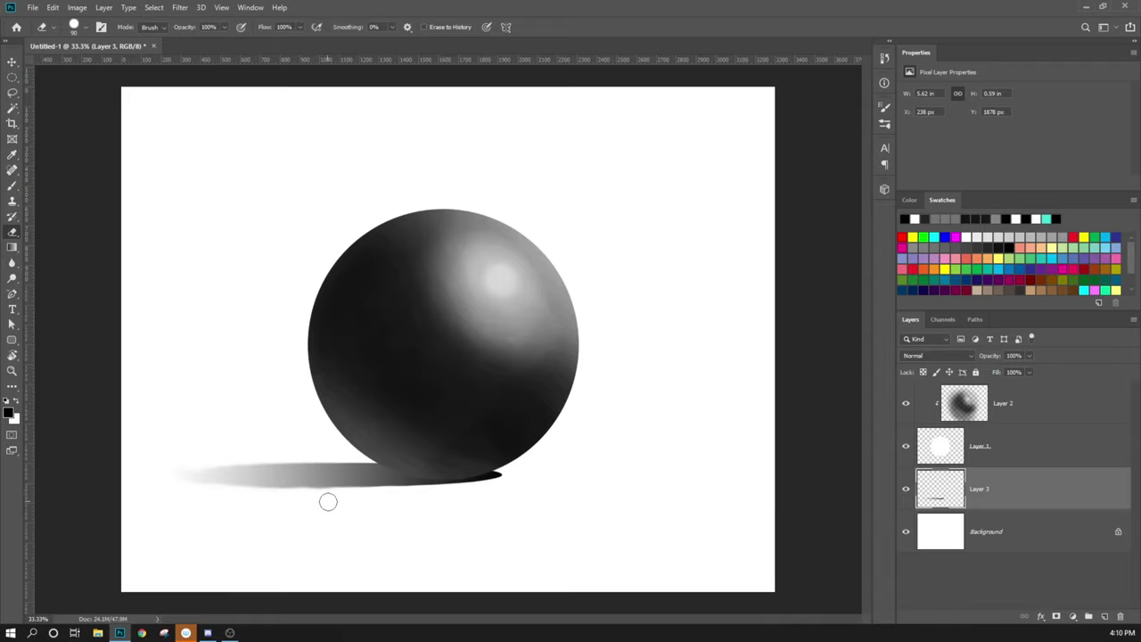
pyautogui.press(']')
pyautogui.press(']')
pyautogui.press(']')
pyautogui.press(']')
pyautogui.press(']')
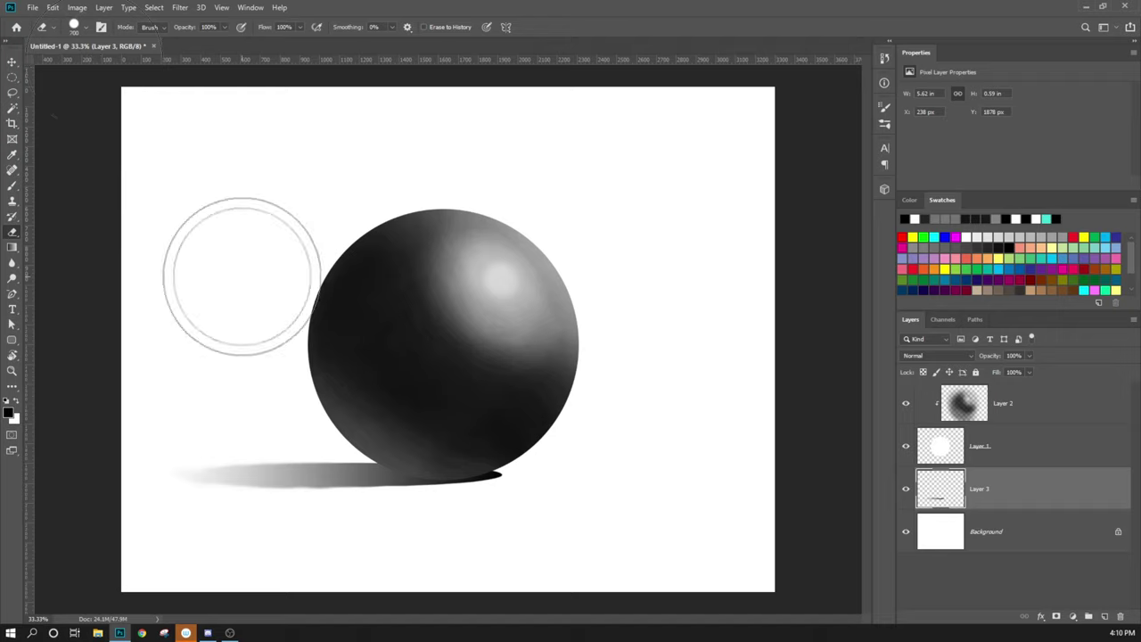
# Erase over the shadow's left end with a soft 10% opacity eraser so it fades gently
pyautogui.press('1')
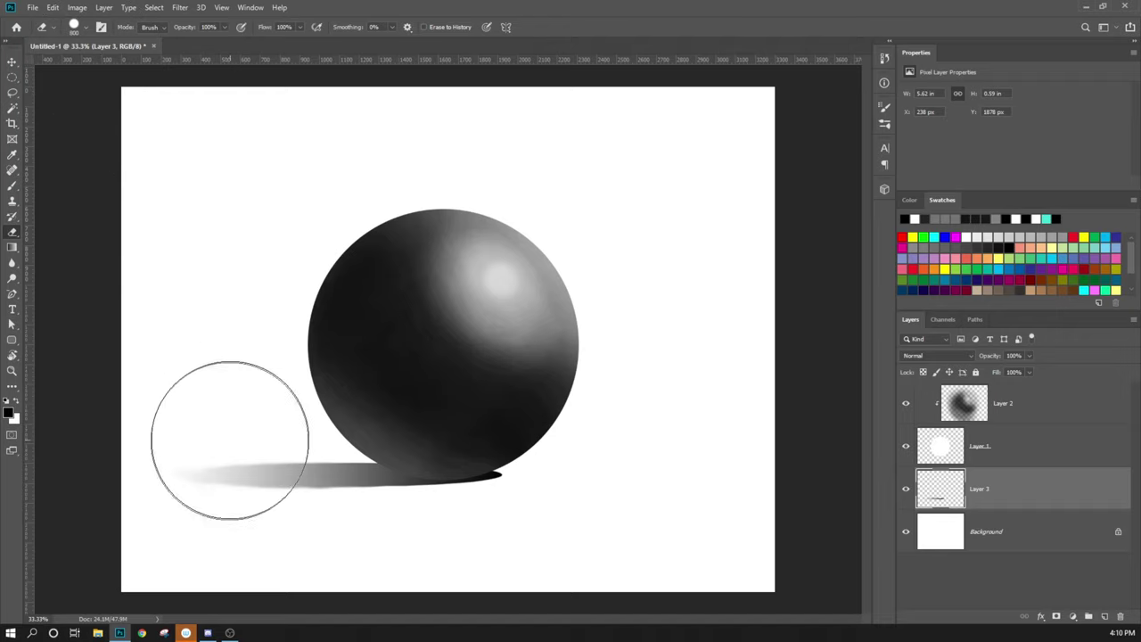
pyautogui.moveTo(290, 477)
pyautogui.mouseDown()
pyautogui.moveTo(255, 507)
pyautogui.moveTo(260, 437)
pyautogui.moveTo(244, 368)
pyautogui.moveTo(247, 454)
pyautogui.moveTo(221, 461)
pyautogui.mouseUp()
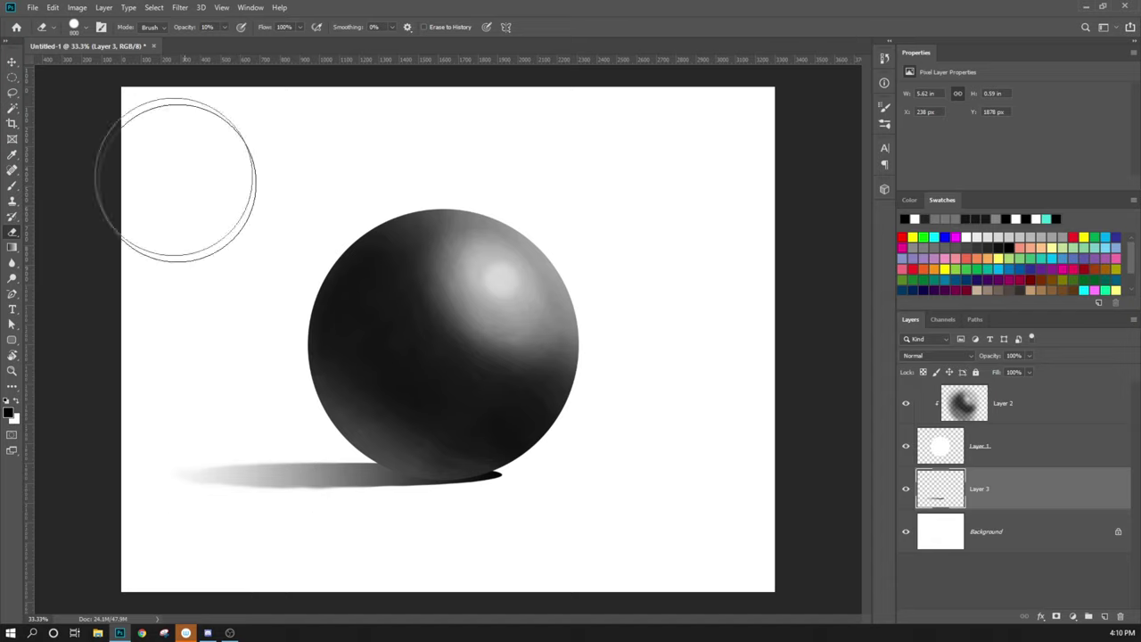
pyautogui.hotkey('shift', '[')
pyautogui.hotkey('shift', '[')
pyautogui.hotkey('shift', '[')
pyautogui.hotkey('shift', '[')
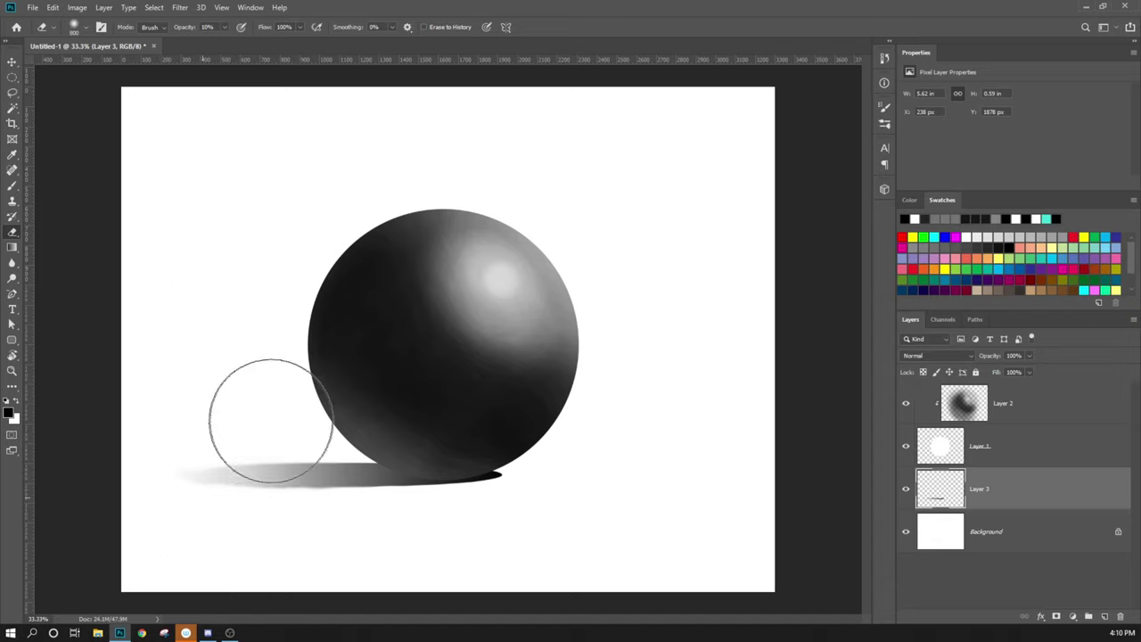
pyautogui.moveTo(496, 490); pyautogui.dragTo(274, 524)
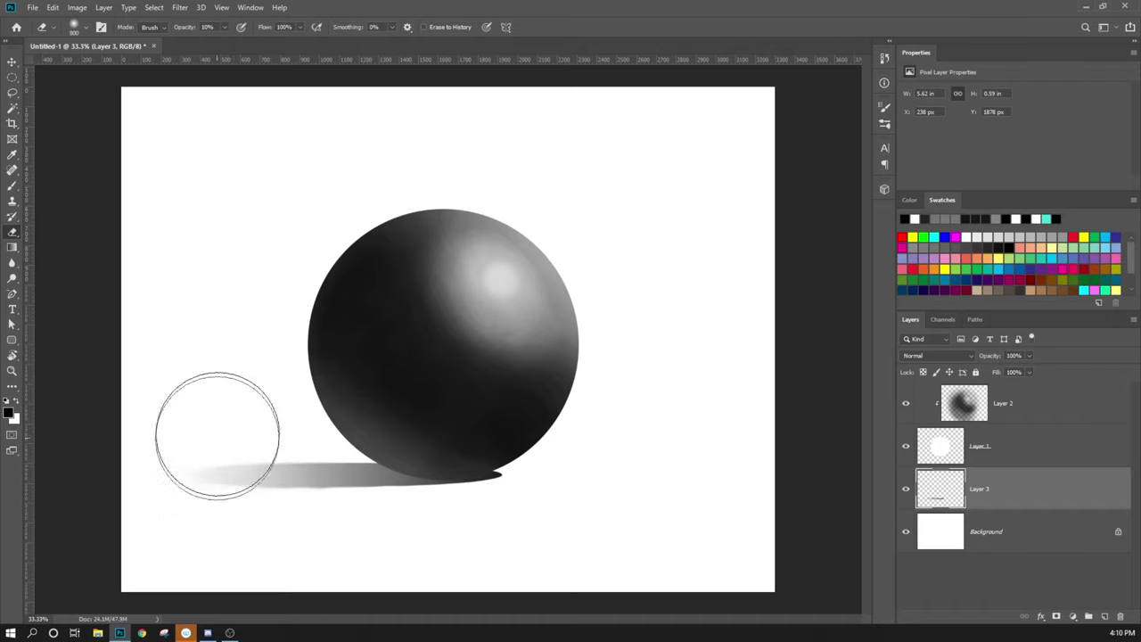
pyautogui.moveTo(266, 526)
pyautogui.mouseDown()
pyautogui.moveTo(316, 527)
pyautogui.moveTo(292, 483)
pyautogui.moveTo(368, 519)
pyautogui.moveTo(235, 481)
pyautogui.moveTo(301, 502)
pyautogui.moveTo(366, 486)
pyautogui.moveTo(226, 478)
pyautogui.moveTo(297, 486)
pyautogui.moveTo(247, 471)
pyautogui.mouseUp()
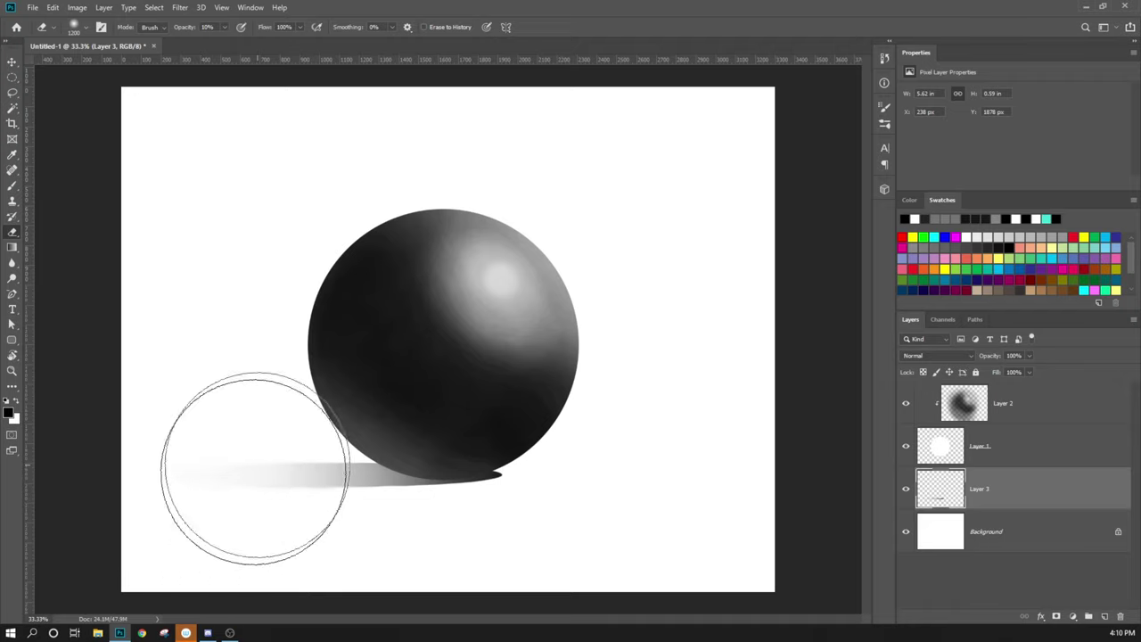
# Blur the middle of the cast shadow to soften it, then view the whole page
pyautogui.click(13, 263)
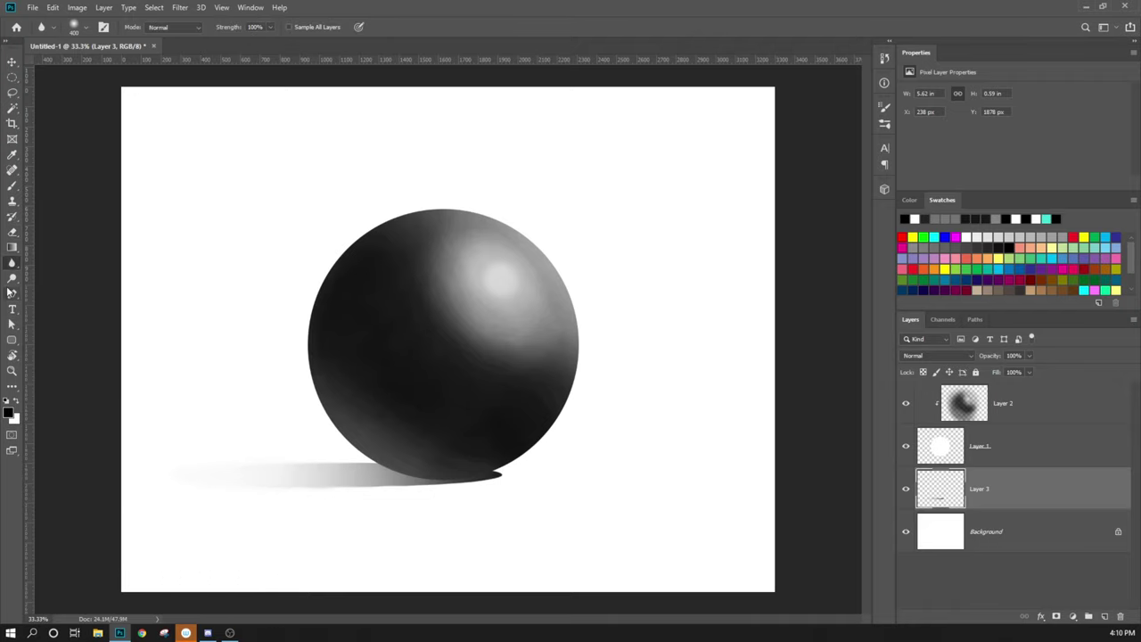
pyautogui.moveTo(319, 477)
pyautogui.mouseDown()
pyautogui.moveTo(293, 490)
pyautogui.moveTo(300, 468)
pyautogui.moveTo(320, 459)
pyautogui.moveTo(286, 467)
pyautogui.moveTo(329, 487)
pyautogui.moveTo(352, 478)
pyautogui.moveTo(257, 484)
pyautogui.moveTo(382, 469)
pyautogui.moveTo(314, 467)
pyautogui.mouseUp()
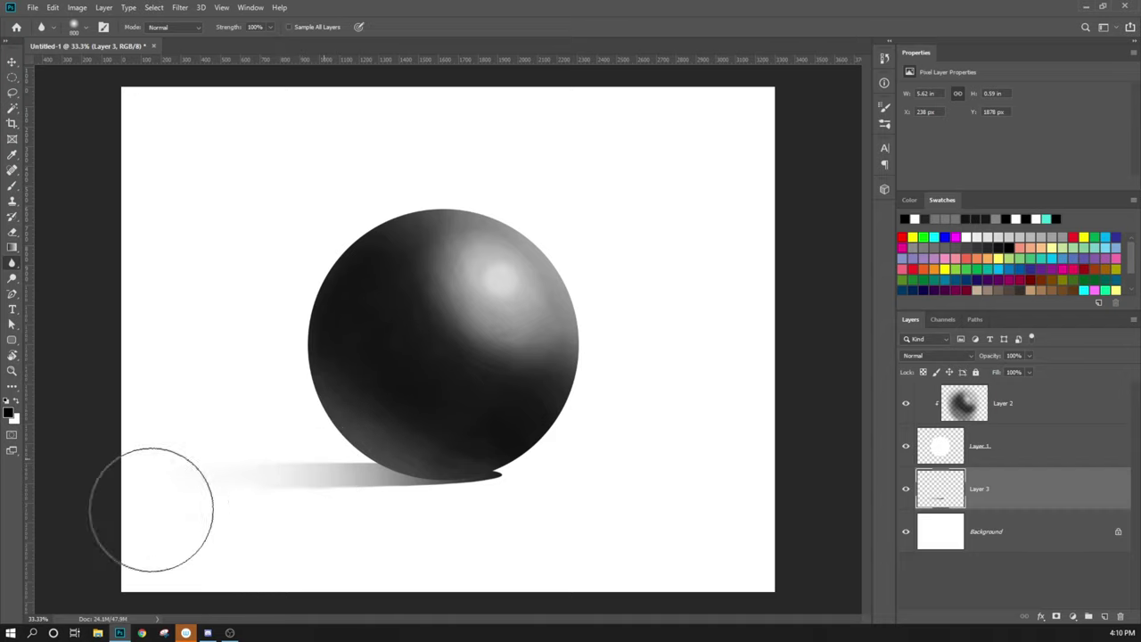
pyautogui.hotkey('ctrl', '-')
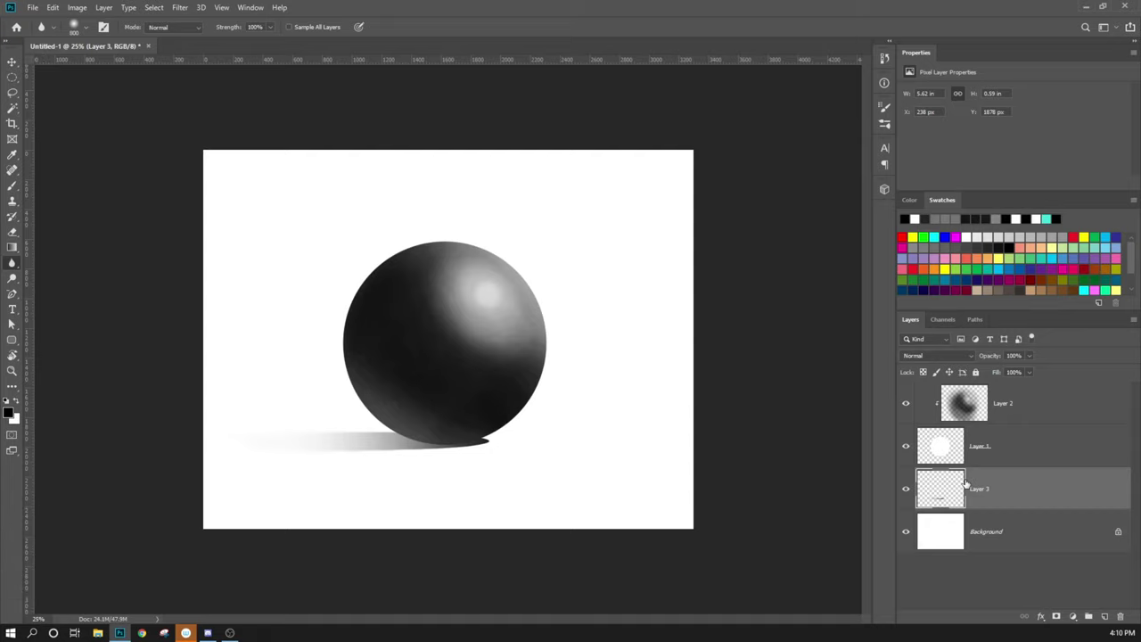
pyautogui.hotkey('ctrl', '+')
pyautogui.hotkey('ctrl', '-')
# Darken the sphere's lower-left on Layer 2 with a faint 10% brush stroke, then select all three layers
pyautogui.click(1028, 448)
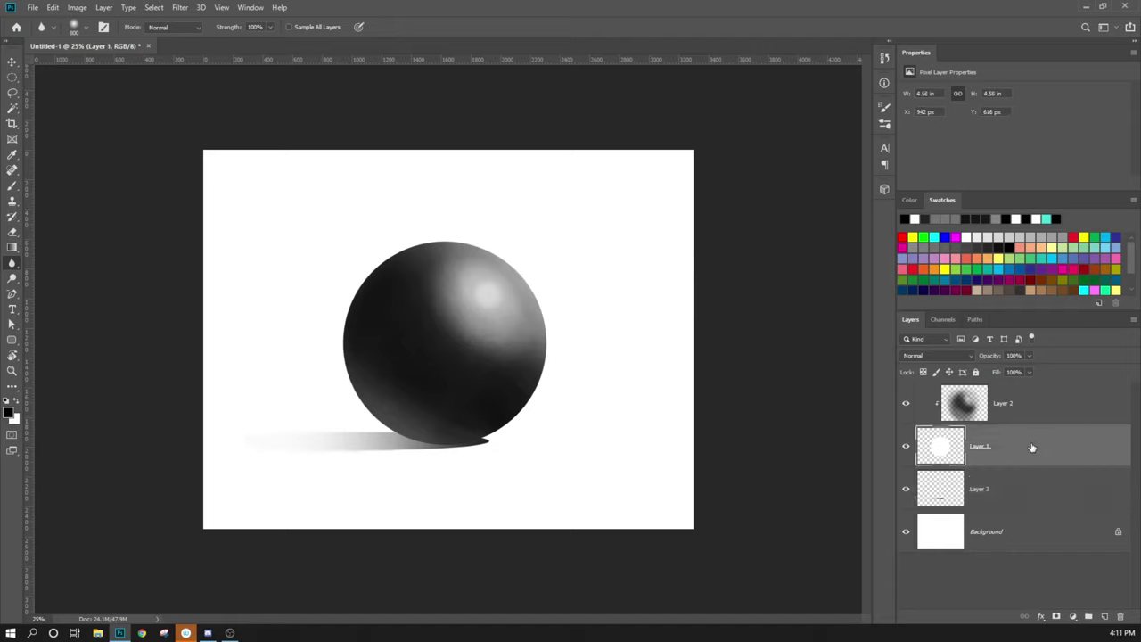
pyautogui.click(1010, 405)
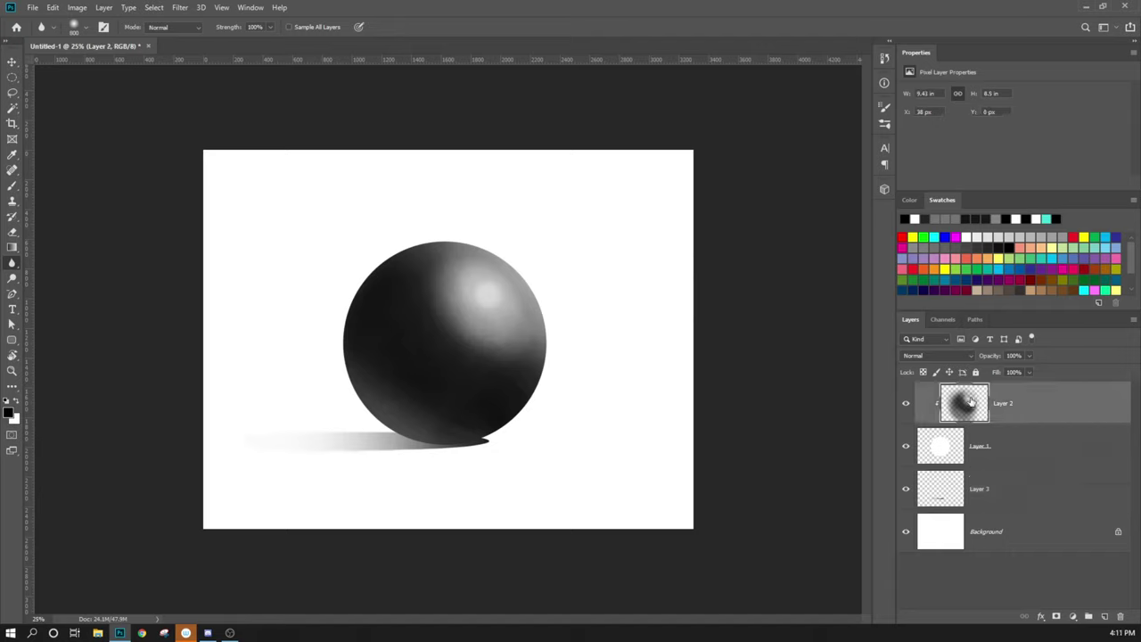
pyautogui.press('b')
pyautogui.press('[')
pyautogui.press('[')
pyautogui.press('[')
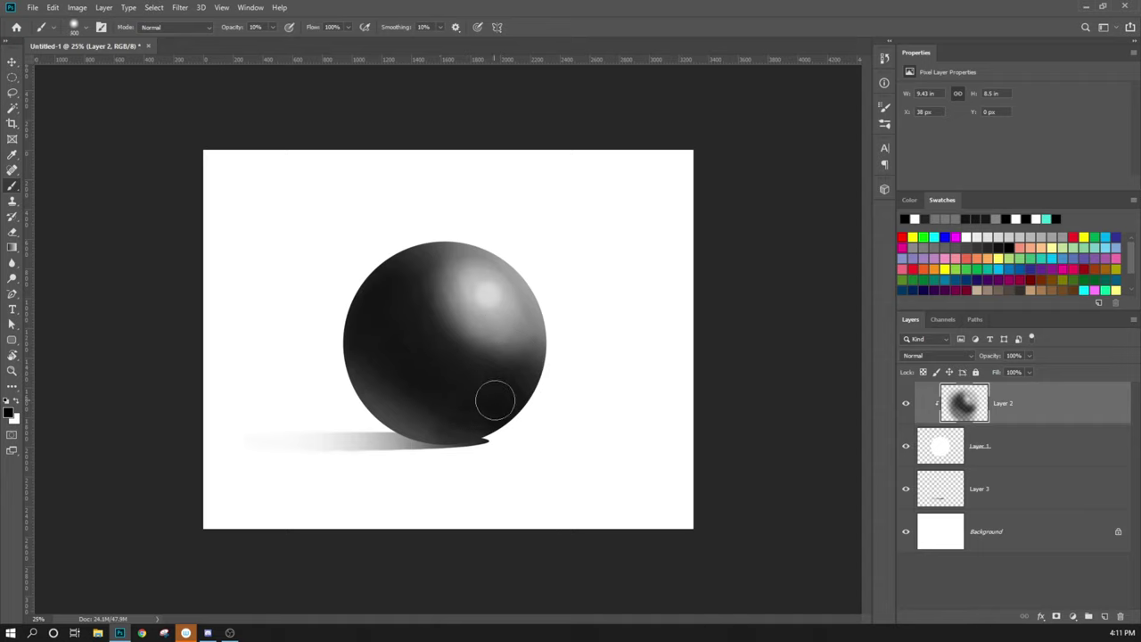
pyautogui.press('[')
pyautogui.moveTo(417, 420)
pyautogui.mouseDown()
pyautogui.moveTo(391, 362)
pyautogui.moveTo(391, 402)
pyautogui.mouseUp()
pyautogui.keyDown('shift'); pyautogui.click(999, 502); pyautogui.keyUp('shift')
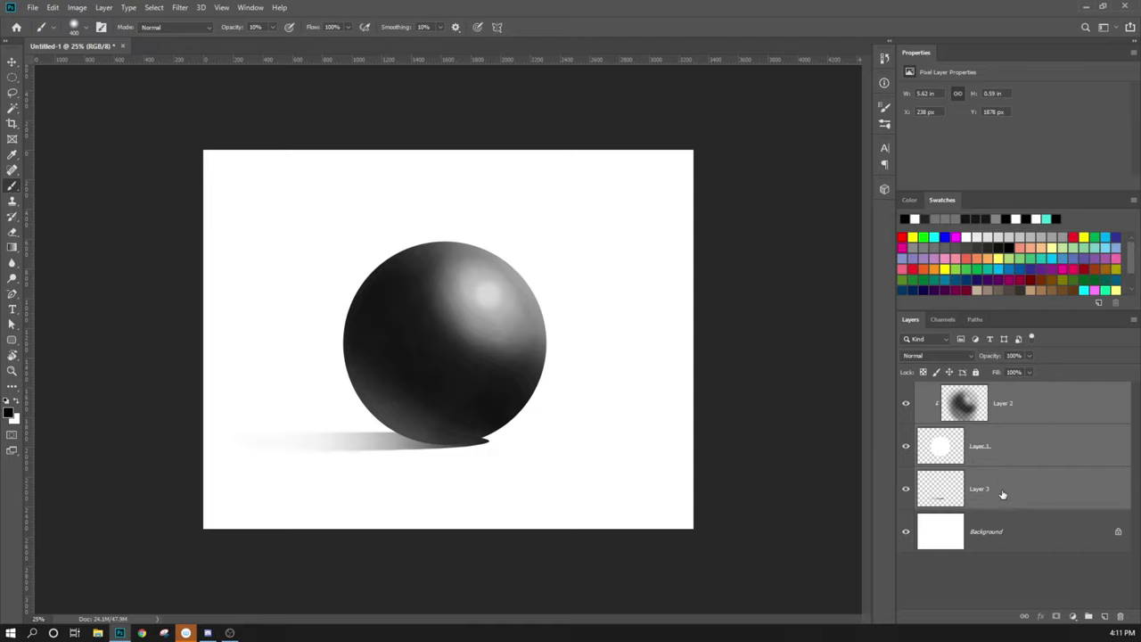
# Group the three sphere layers into Group 1
pyautogui.hotkey('ctrl', 'g')
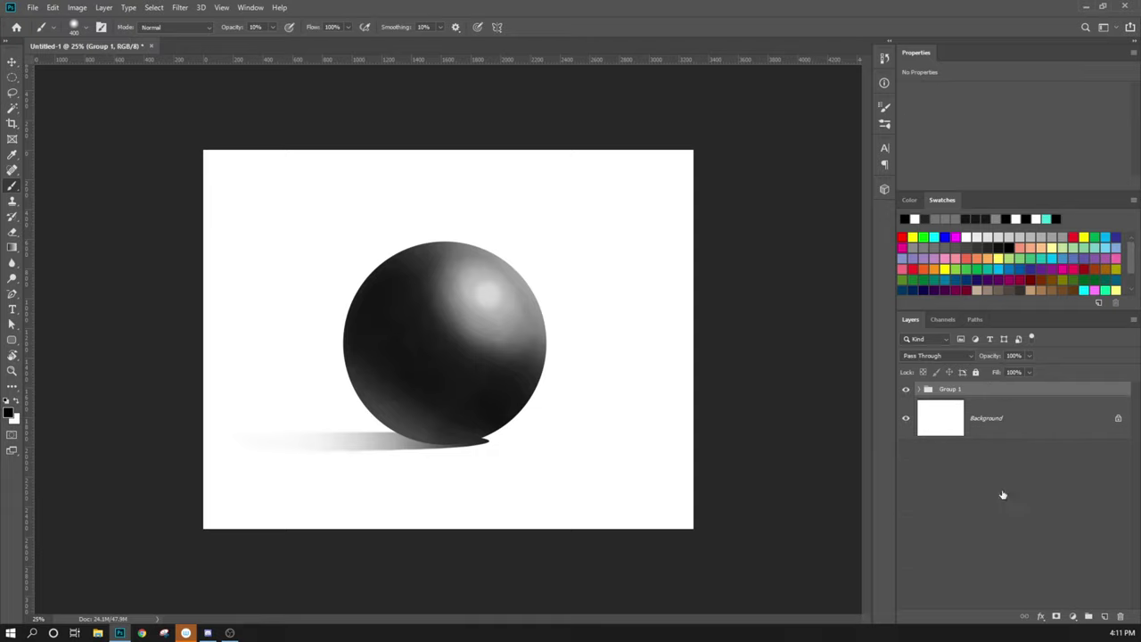
pyautogui.click(921, 390)
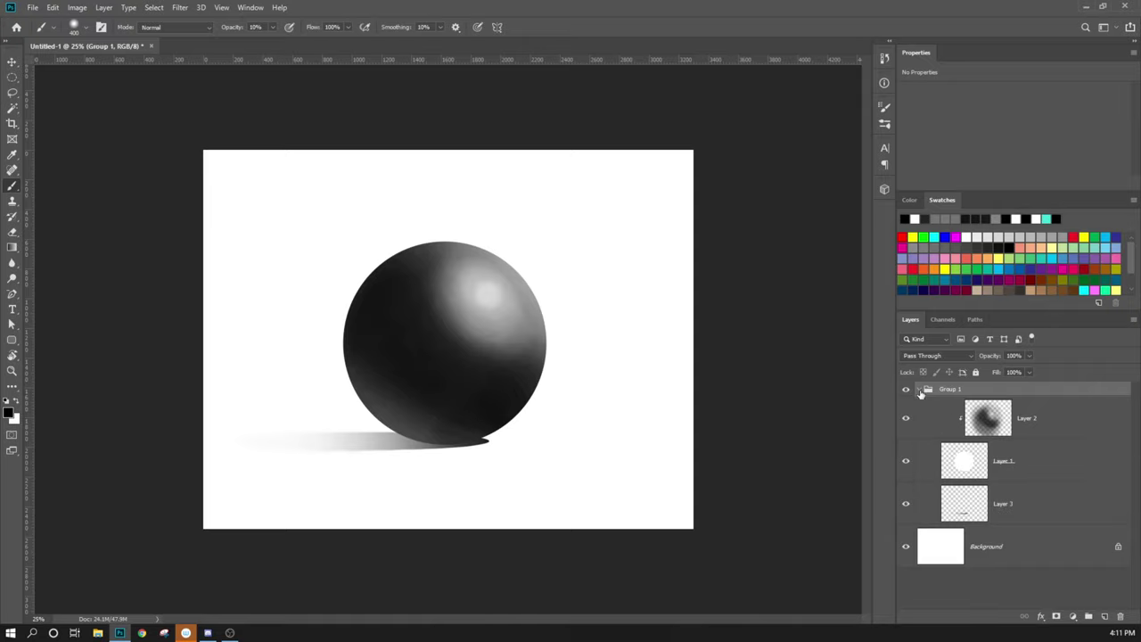
pyautogui.click(921, 391)
pyautogui.click(922, 392)
pyautogui.click(921, 390)
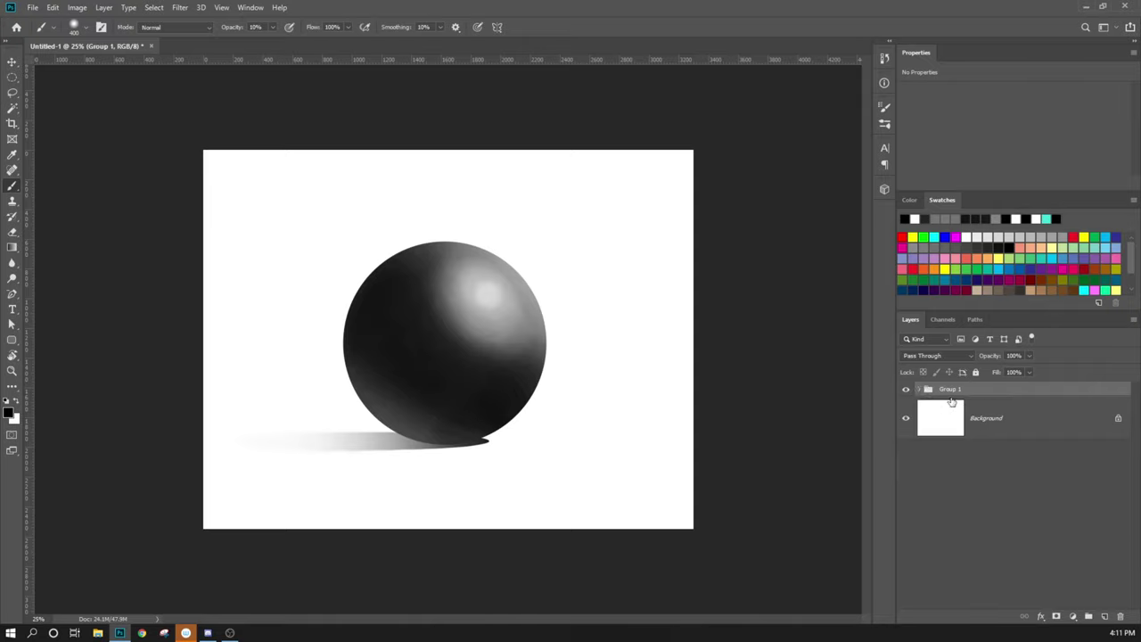
# Scale the sphere group down and place it in the page's lower right
pyautogui.press('v')
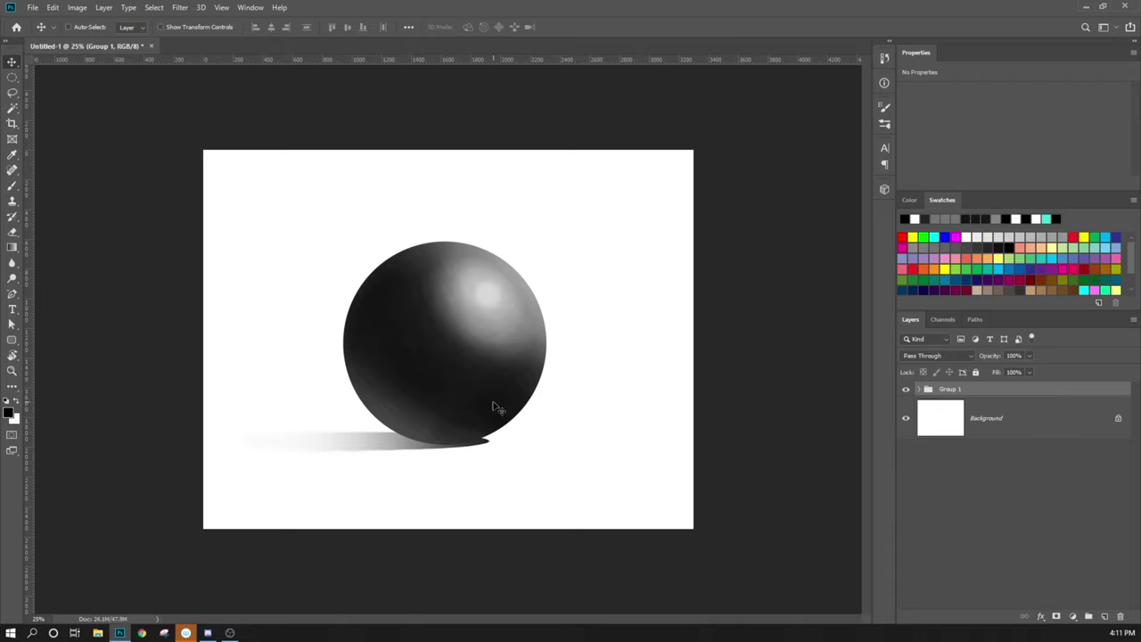
pyautogui.moveTo(495, 406); pyautogui.dragTo(606, 399)
pyautogui.hotkey('ctrl', 't')
pyautogui.moveTo(314, 521); pyautogui.dragTo(446, 403)
pyautogui.moveTo(586, 374); pyautogui.dragTo(552, 492)
pyautogui.press('Return')
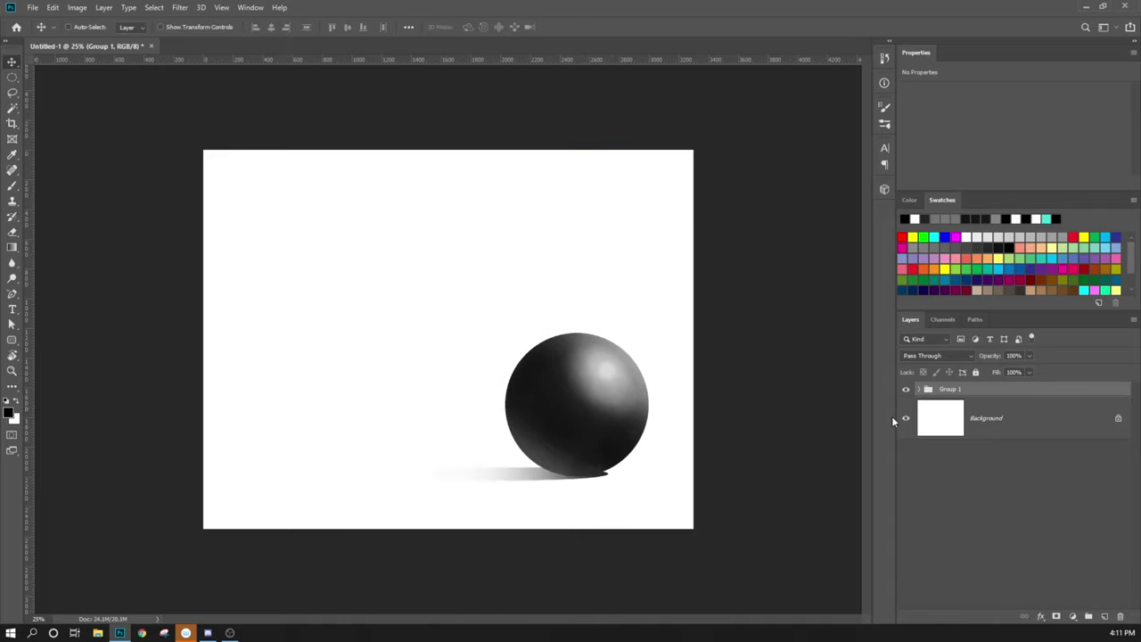
# Try merging the group's layers with Ctrl+E, then undo it to keep them separate
pyautogui.click(918, 390)
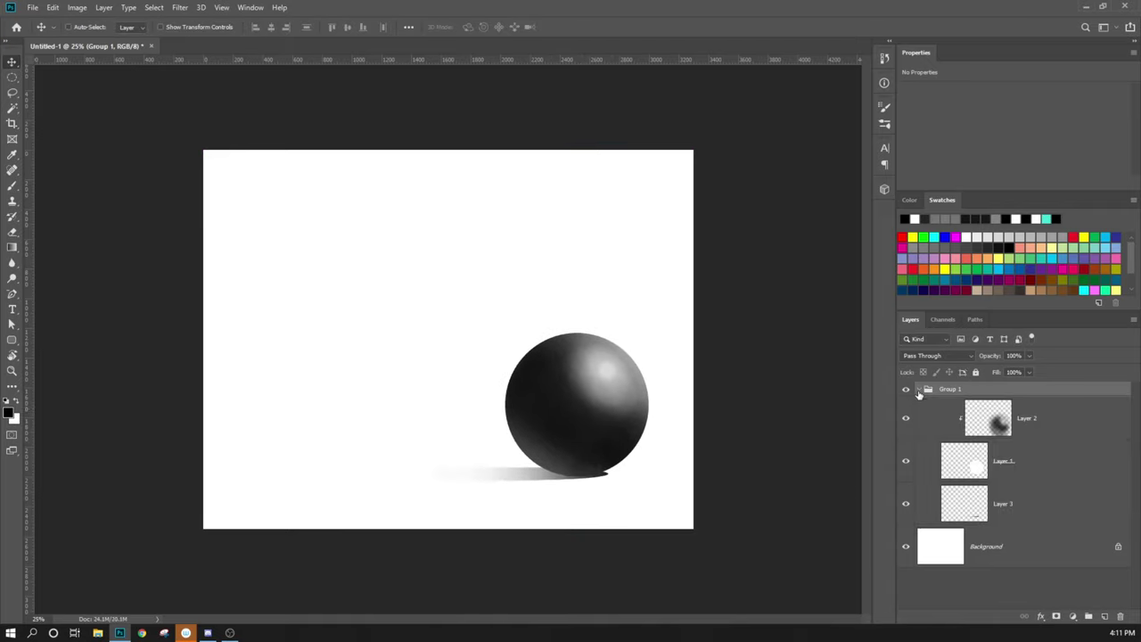
pyautogui.click(1024, 510)
pyautogui.keyDown('shift'); pyautogui.click(1028, 398); pyautogui.keyUp('shift')
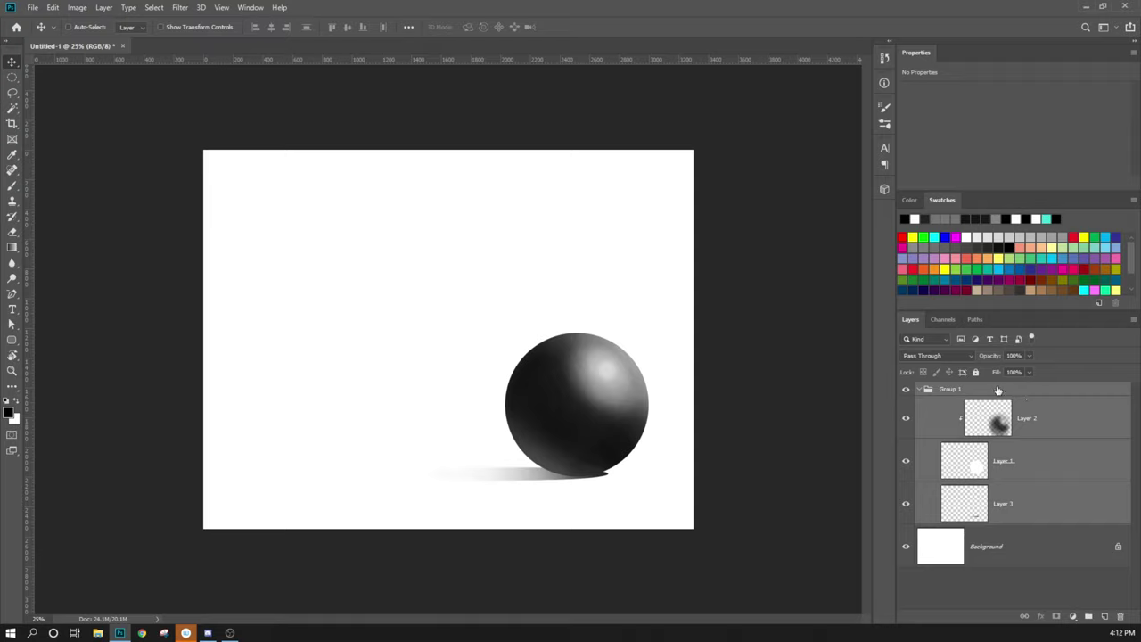
pyautogui.hotkey('ctrl', 'e')
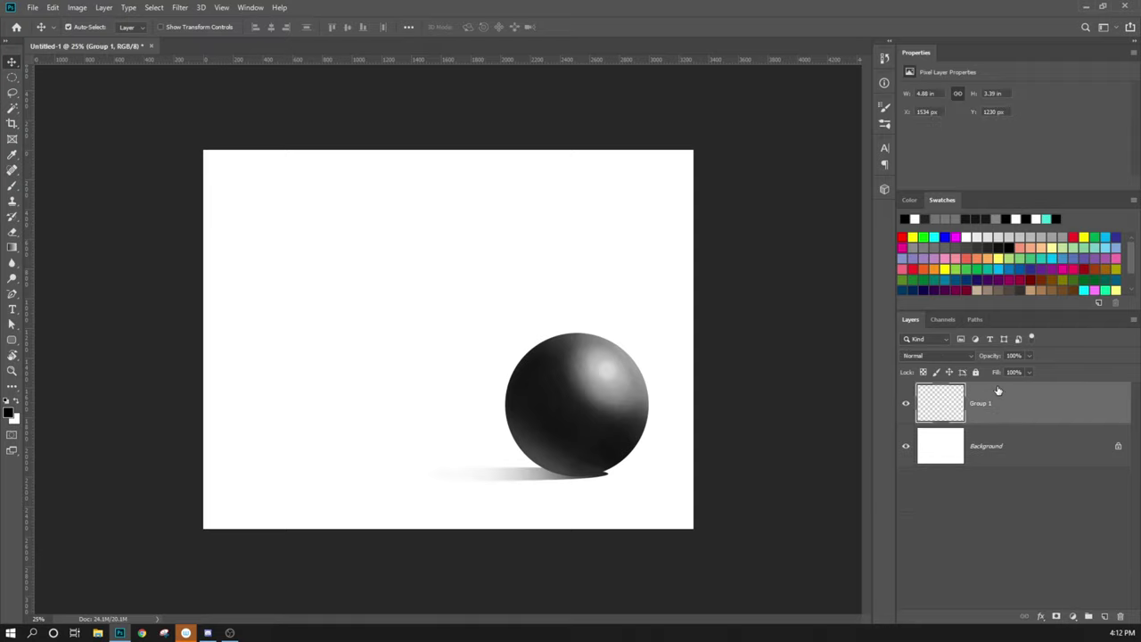
pyautogui.hotkey('ctrl', 'z')
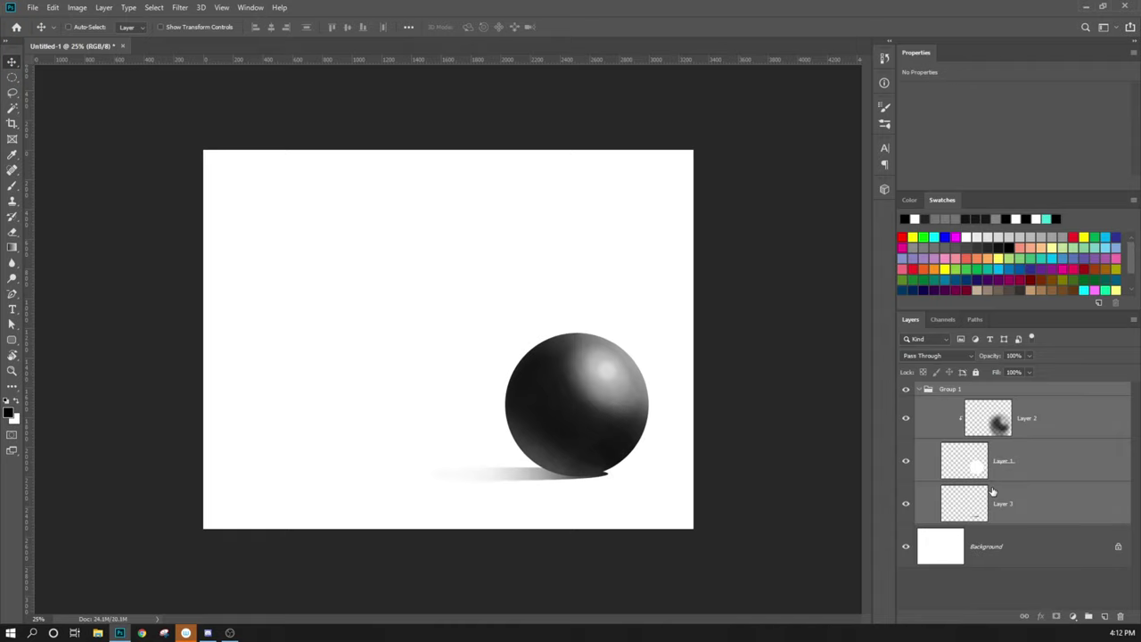
pyautogui.click(1072, 422)
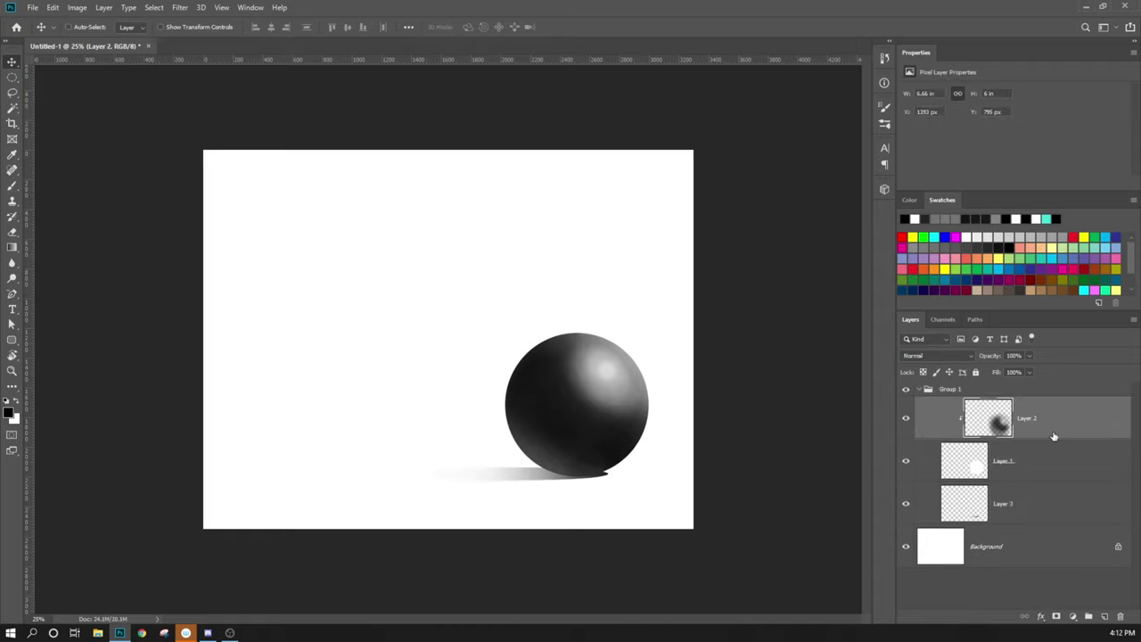
# Zoom in on the sphere and set the Layer 2 shading opacity to 80%
pyautogui.hotkey('ctrl', '+')
pyautogui.hotkey('ctrl', '+')
pyautogui.moveTo(668, 522); pyautogui.dragTo(345, 323)
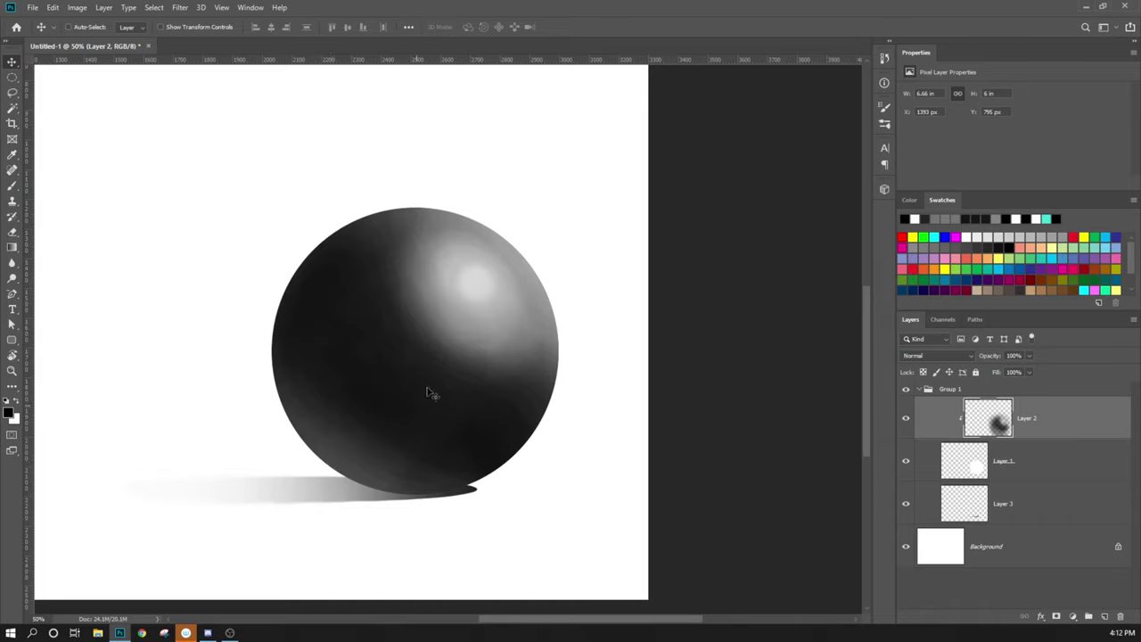
pyautogui.click(1030, 355)
pyautogui.moveTo(1024, 371); pyautogui.dragTo(1024, 374)
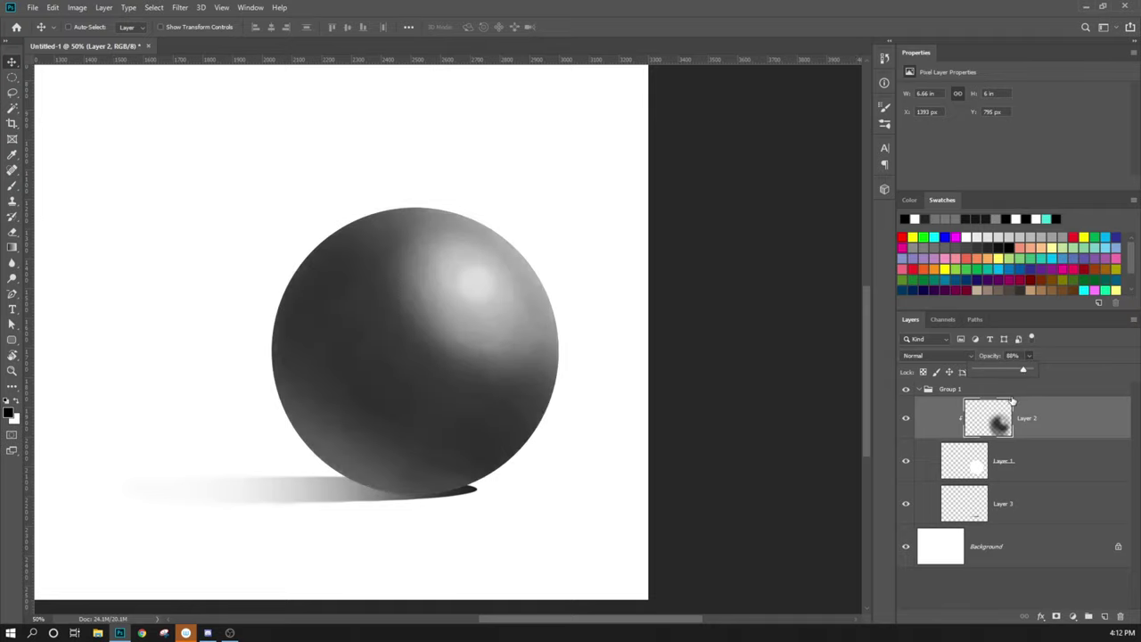
# Set the Layer 3 shadow opacity to 95% and zoom back out
pyautogui.click(1028, 484)
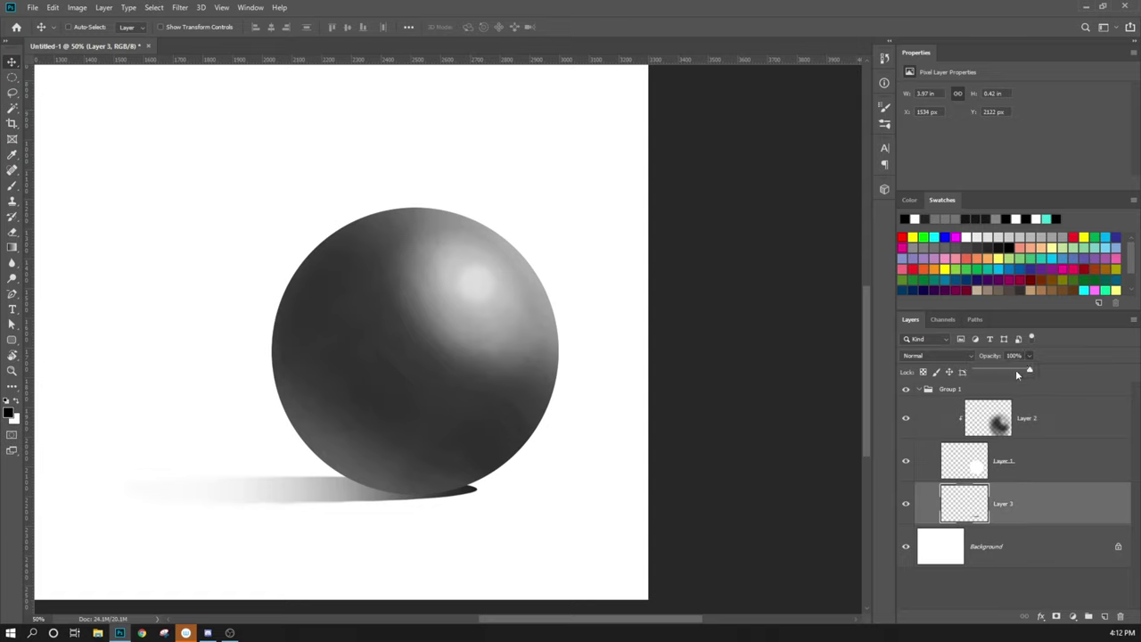
pyautogui.click(1025, 370)
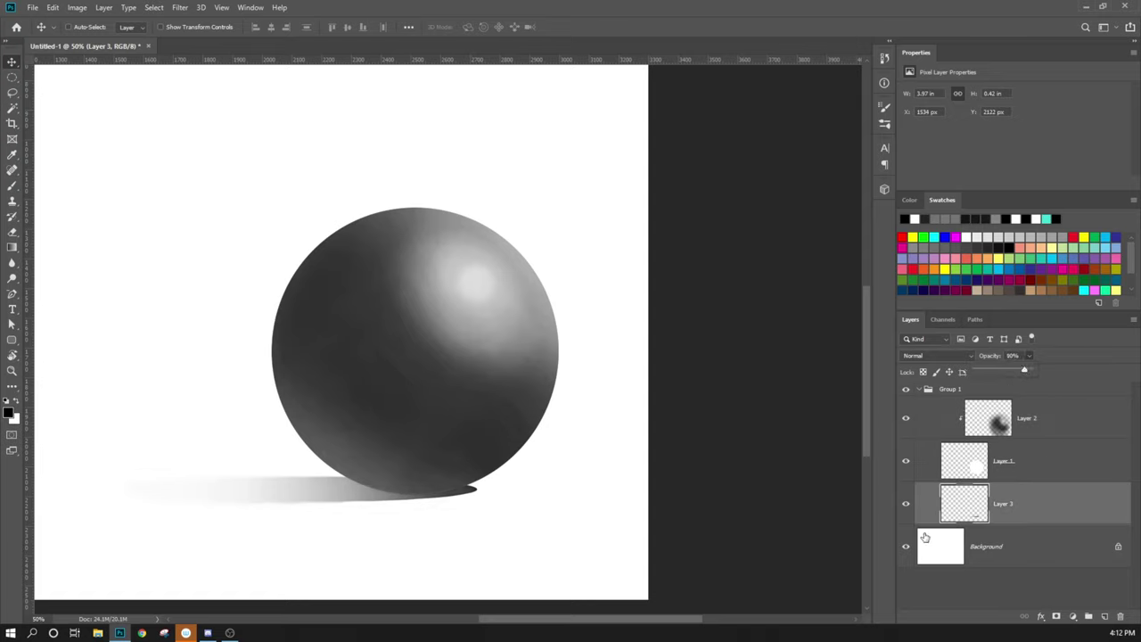
pyautogui.click(1046, 504)
pyautogui.write('95')
pyautogui.press('Return')
pyautogui.hotkey('ctrl', '-')
pyautogui.hotkey('ctrl', '-')
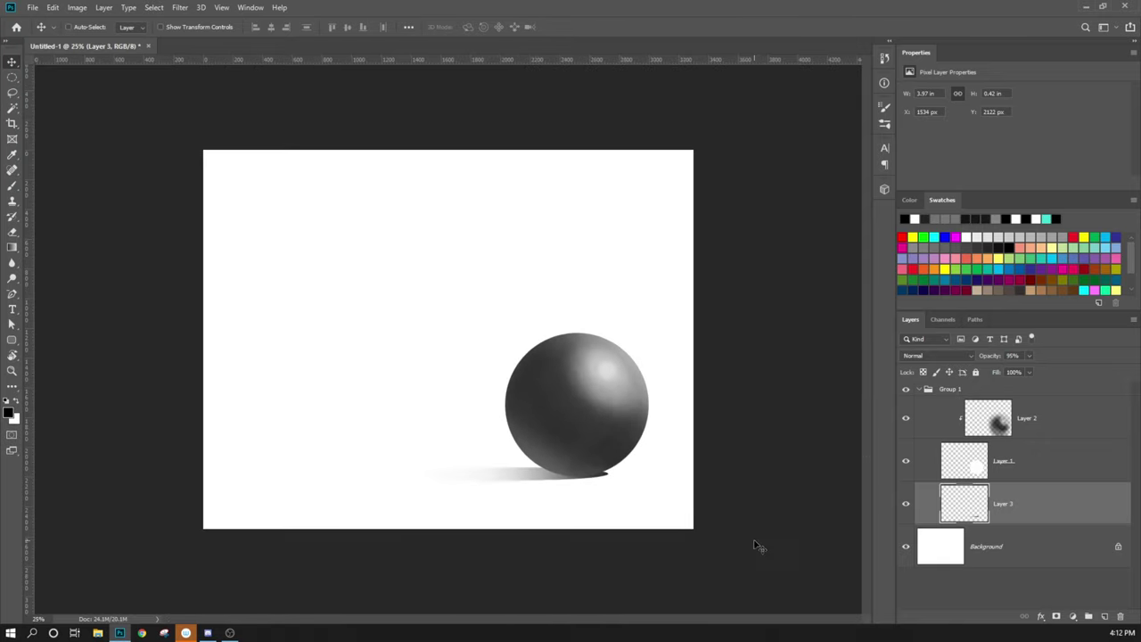
# Move the sphere group left toward the lower centre and rename it 'Sphere'
pyautogui.click(1015, 393)
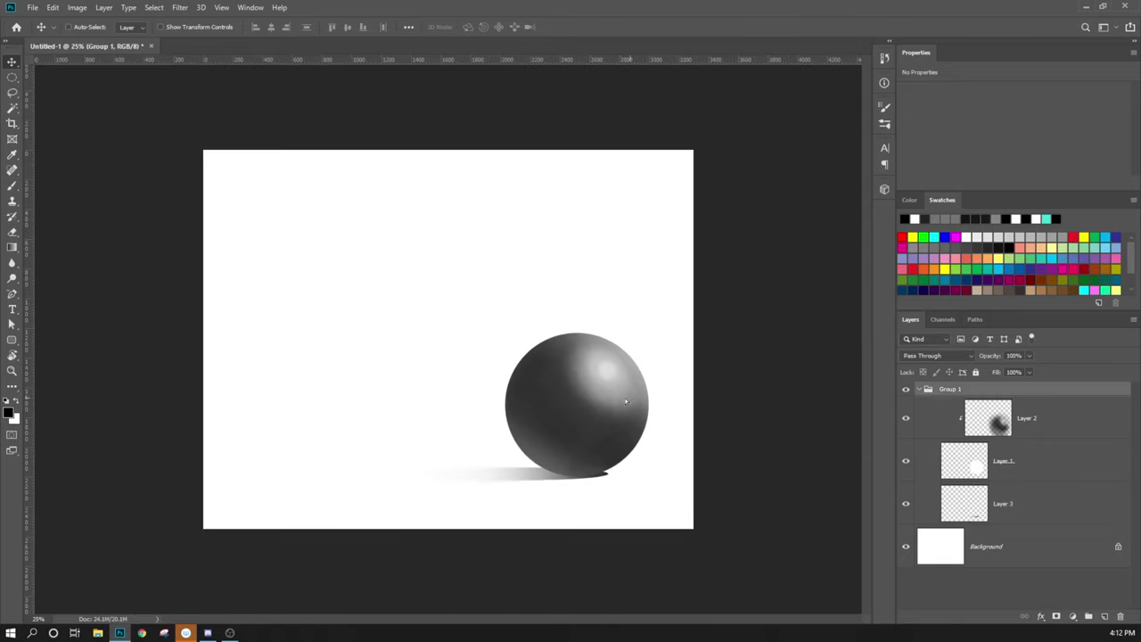
pyautogui.moveTo(614, 400); pyautogui.dragTo(485, 382)
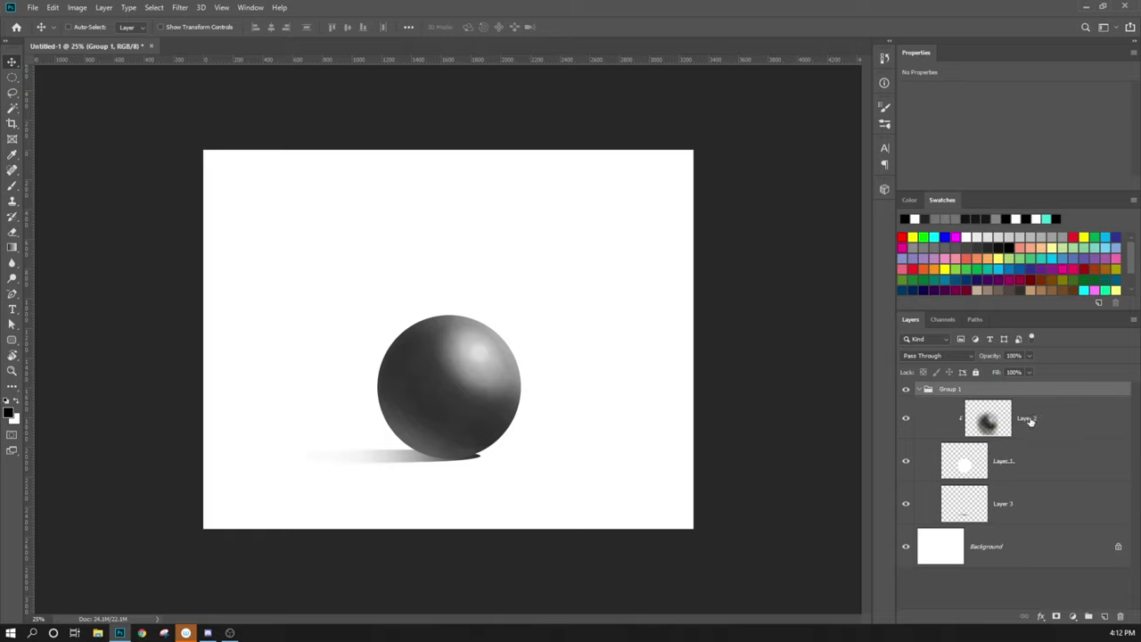
pyautogui.doubleClick(949, 389)
pyautogui.write('Sphere')
pyautogui.press('Return')
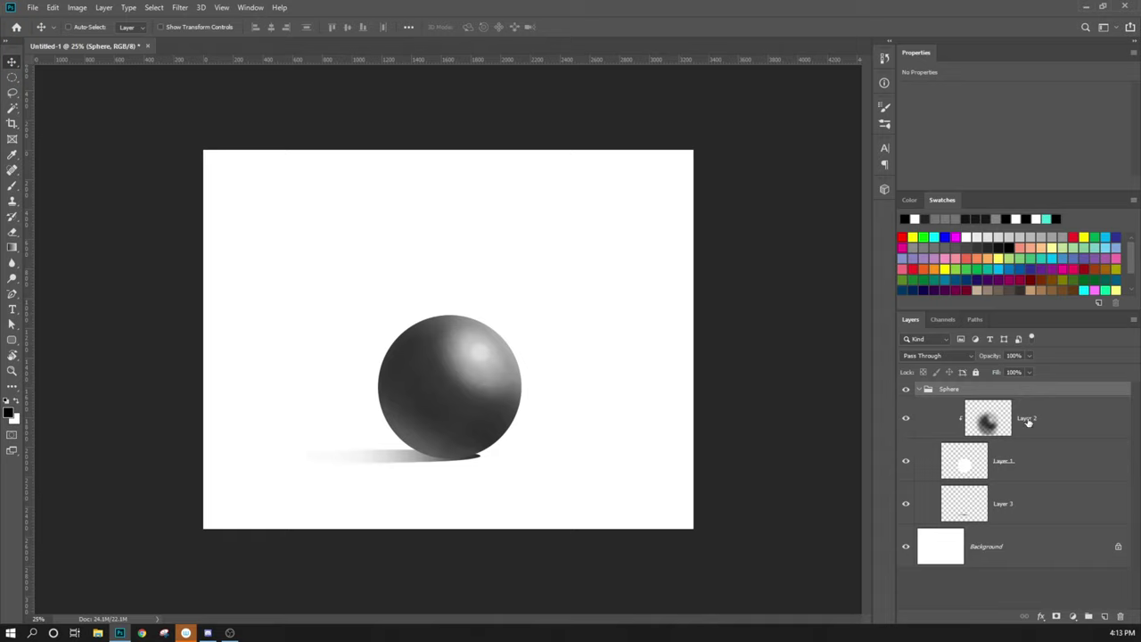
# Rename Layer 2, Layer 1 and Layer 3 to 'Painting', 'Mask' and 'Shadow'
pyautogui.doubleClick(1027, 419)
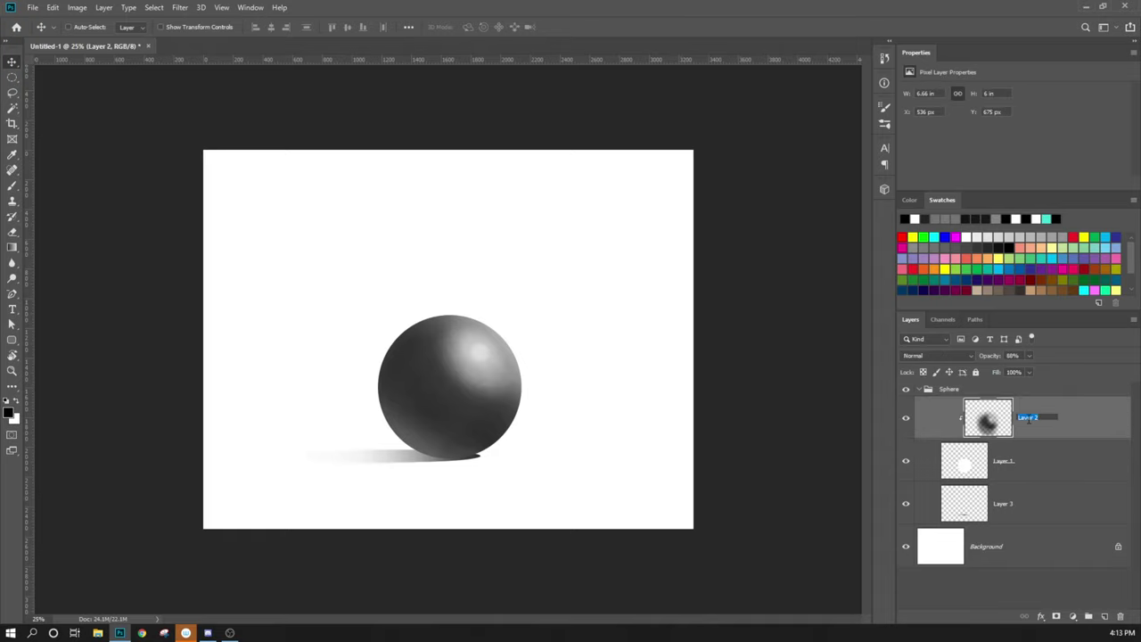
pyautogui.write('Sainting')
pyautogui.press('Return')
pyautogui.doubleClick(1004, 461)
pyautogui.write('Mask')
pyautogui.press('Return')
pyautogui.doubleClick(1001, 505)
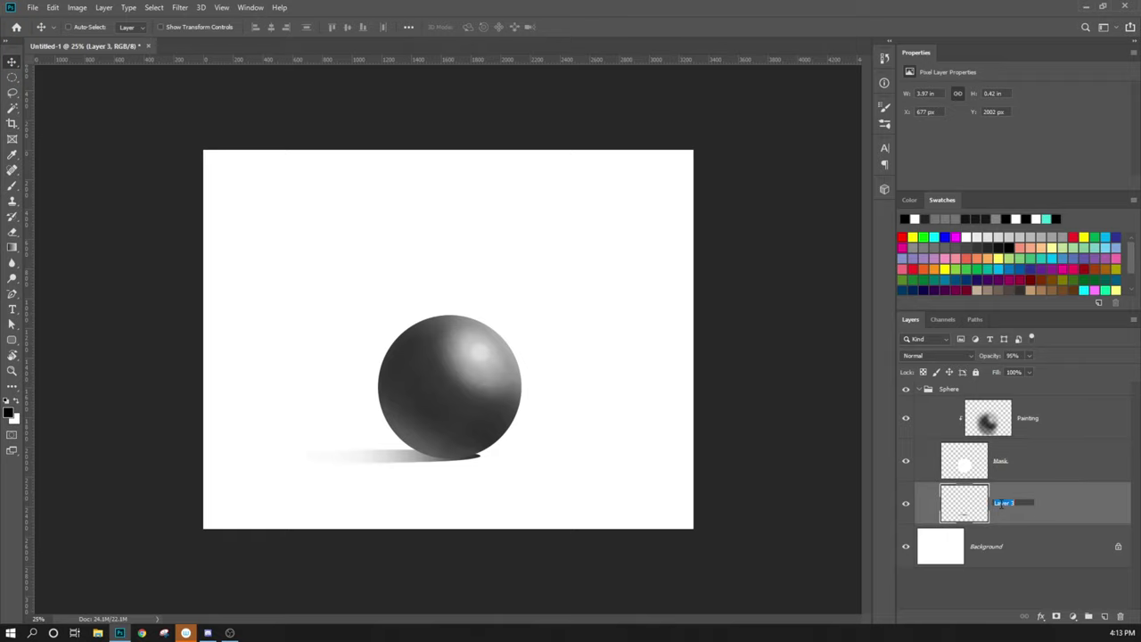
pyautogui.write('Shadow')
pyautogui.press('Return')
pyautogui.doubleClick(1073, 513)
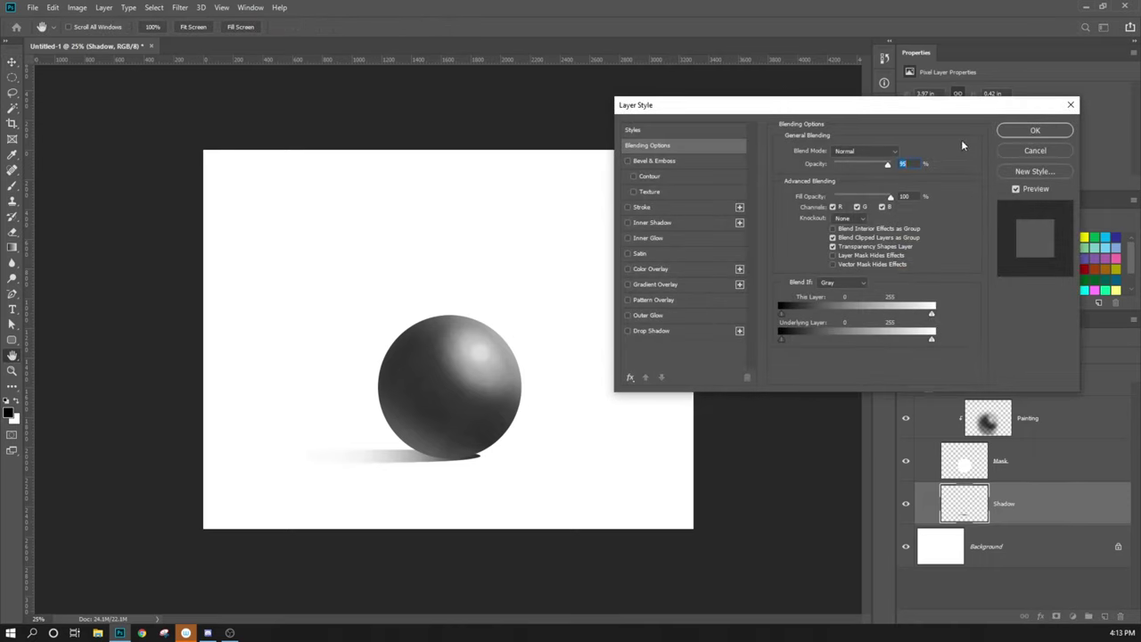
pyautogui.moveTo(933, 113); pyautogui.dragTo(886, 109)
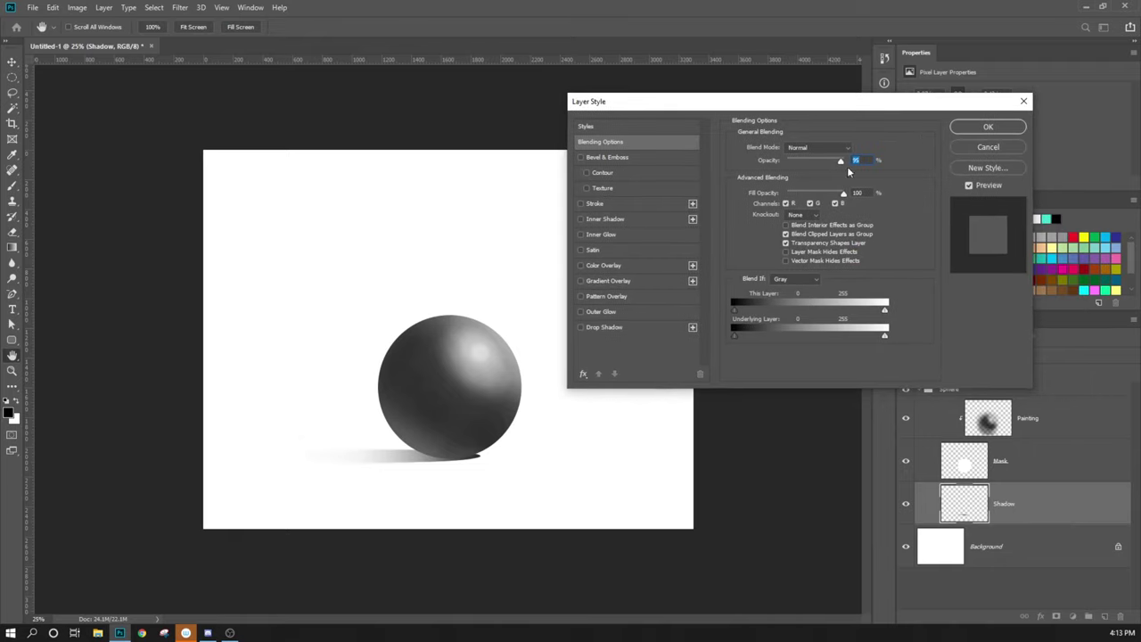
pyautogui.click(975, 148)
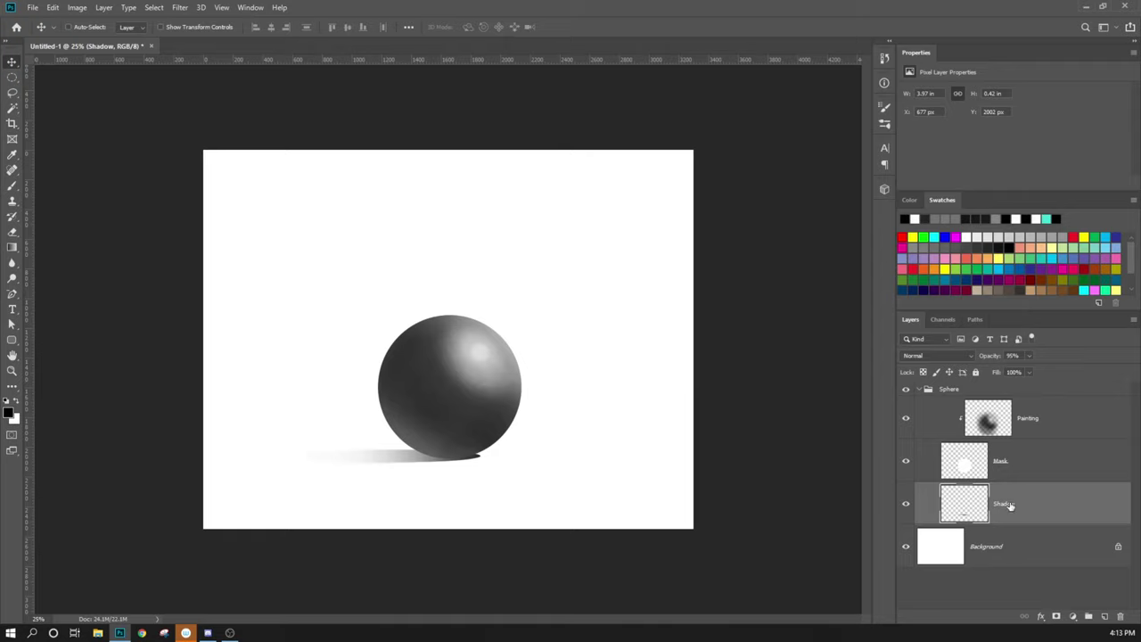